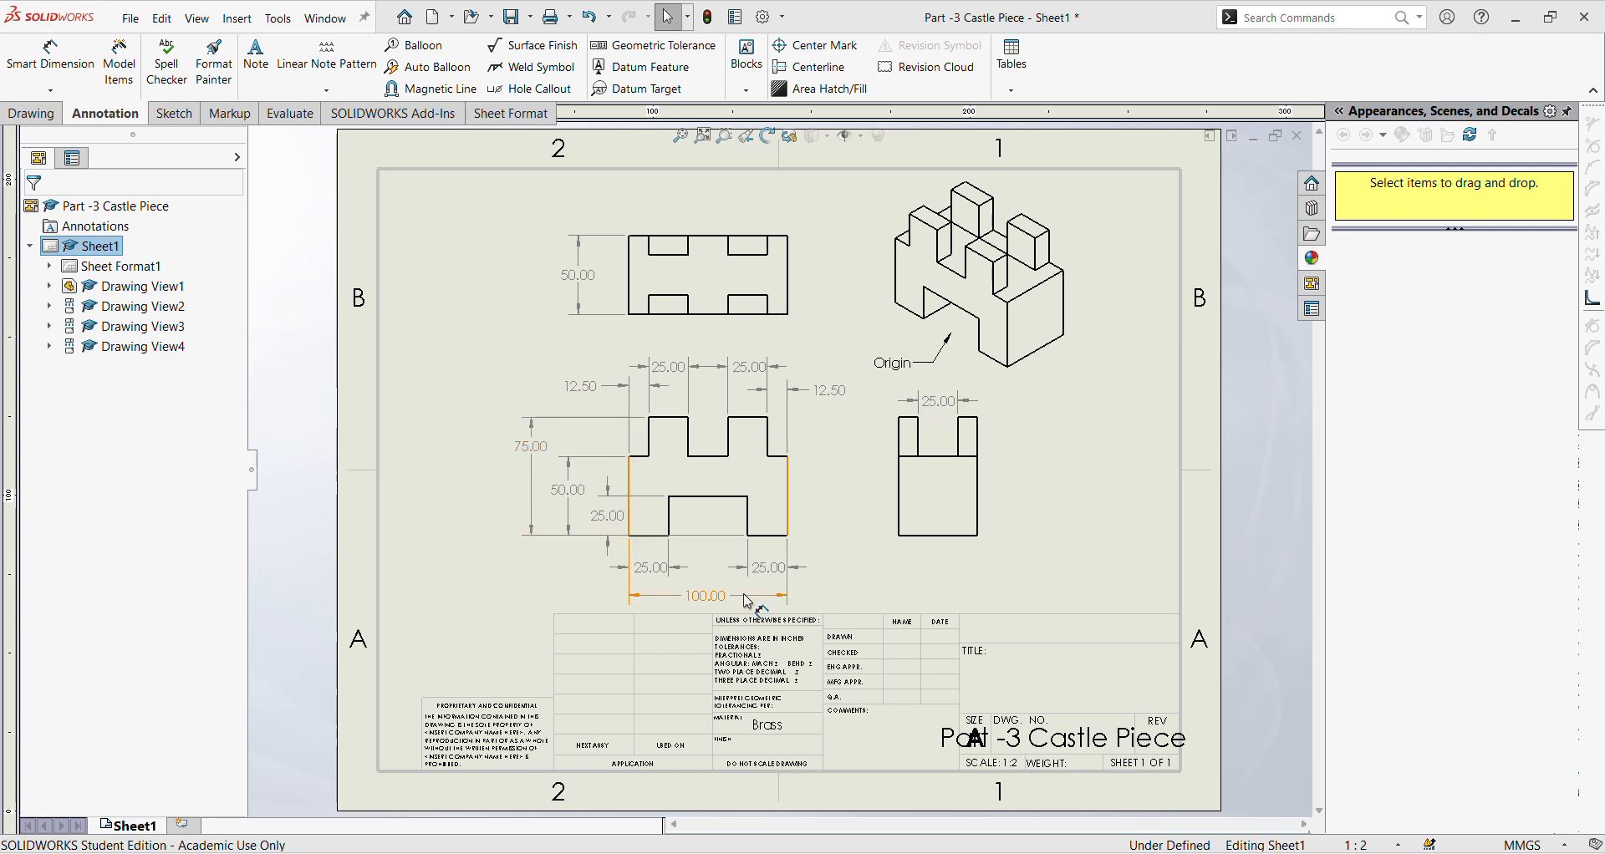
Switch from the castle drawing to the Part1 window and start a sketch on the Front Plane
{"action": "mouse_move", "coordinate": [498, 851]}
{"action": "left_click", "coordinate": [426, 815]}
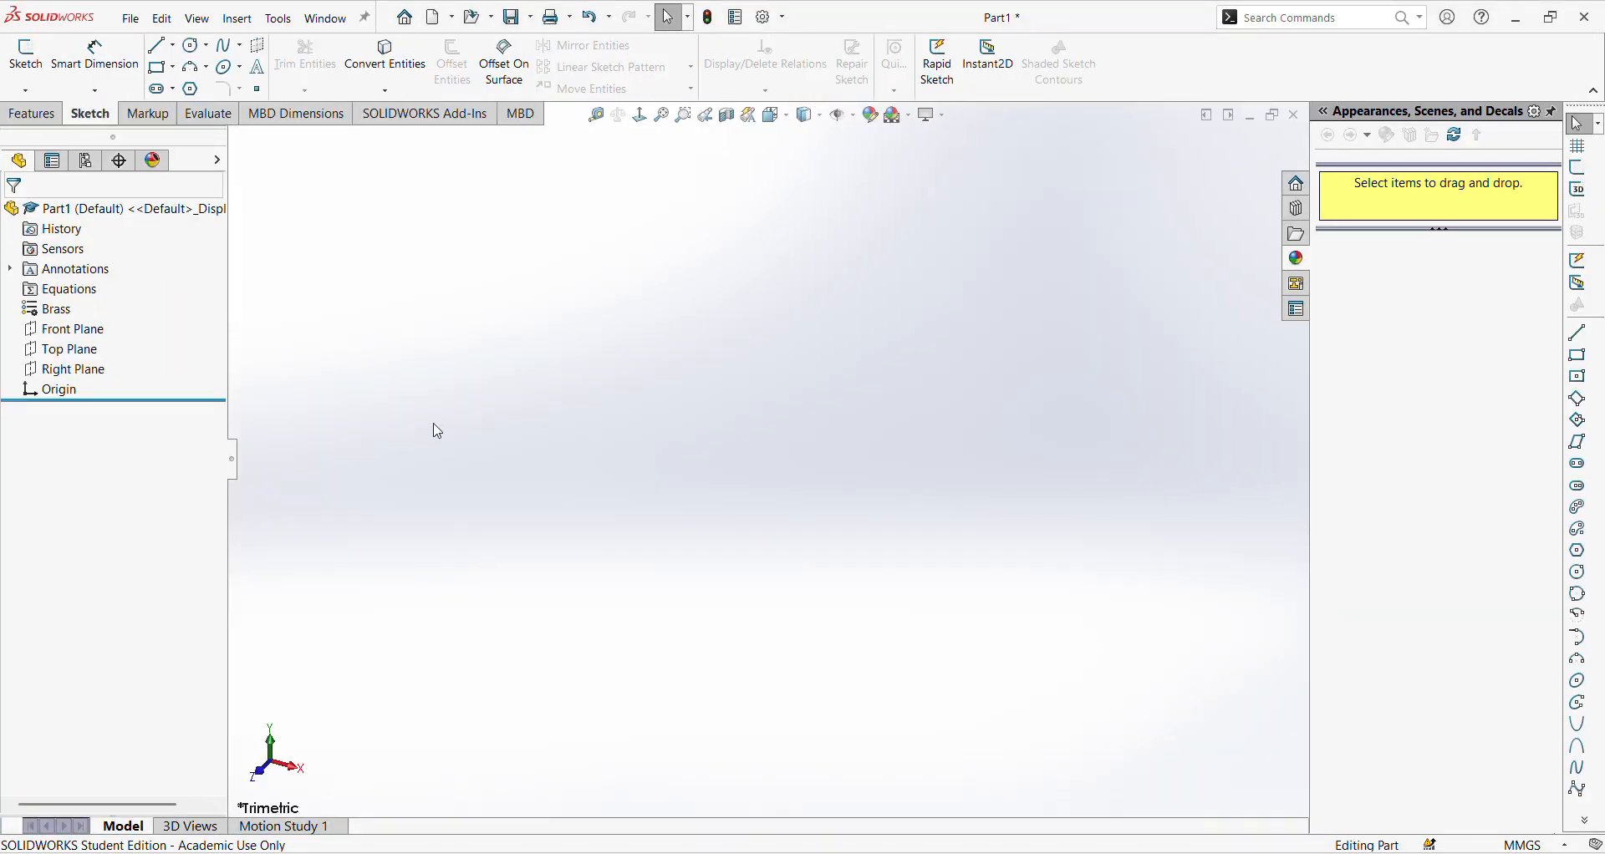
{"action": "left_click", "coordinate": [35, 81]}
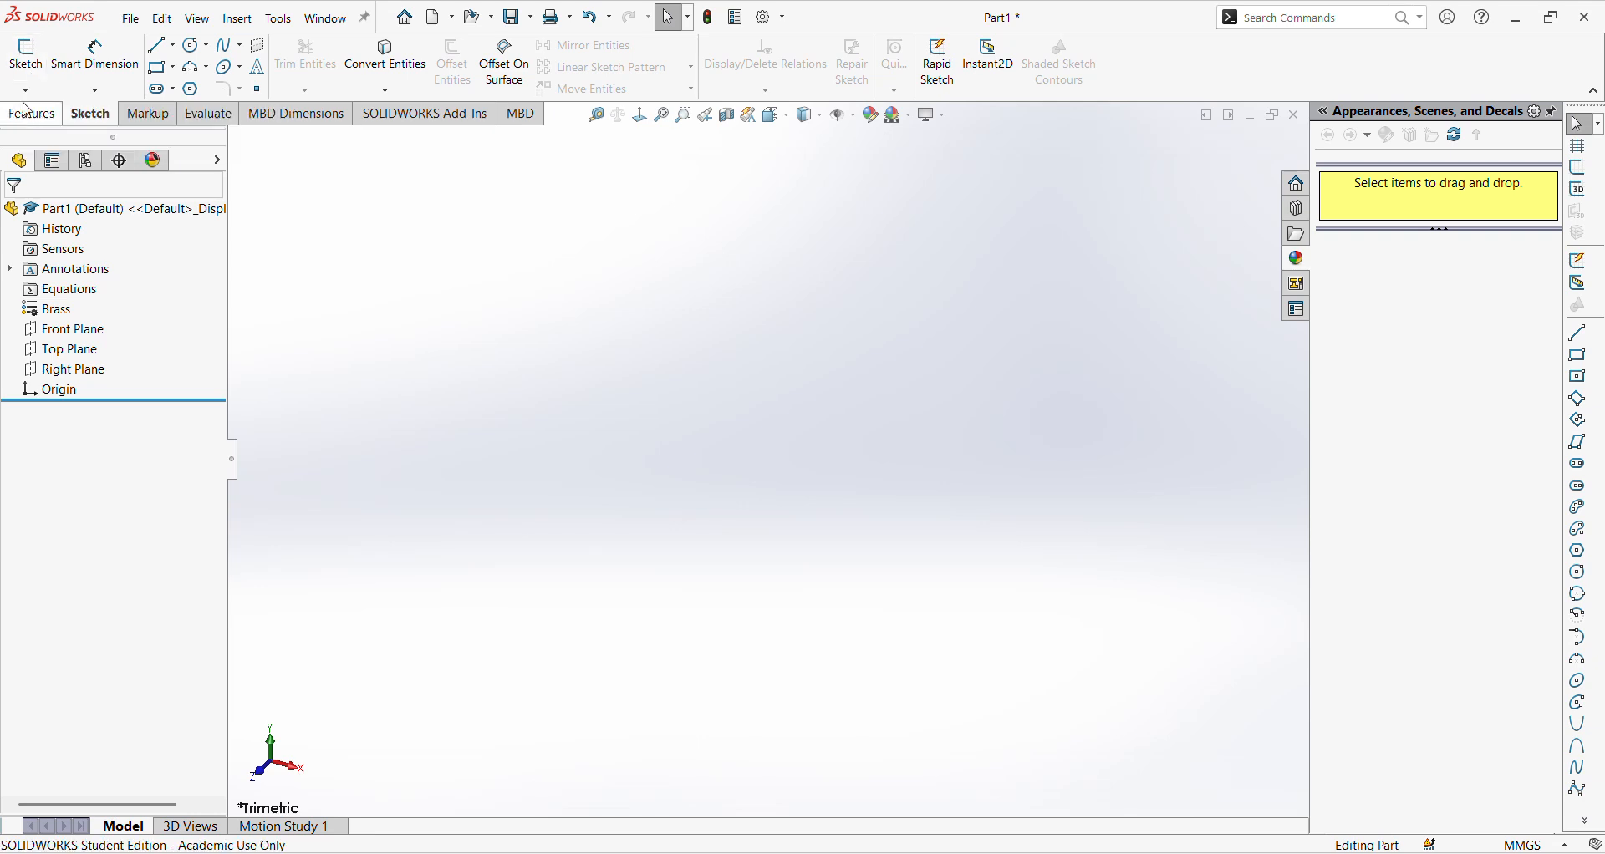
{"action": "left_click", "coordinate": [945, 374]}
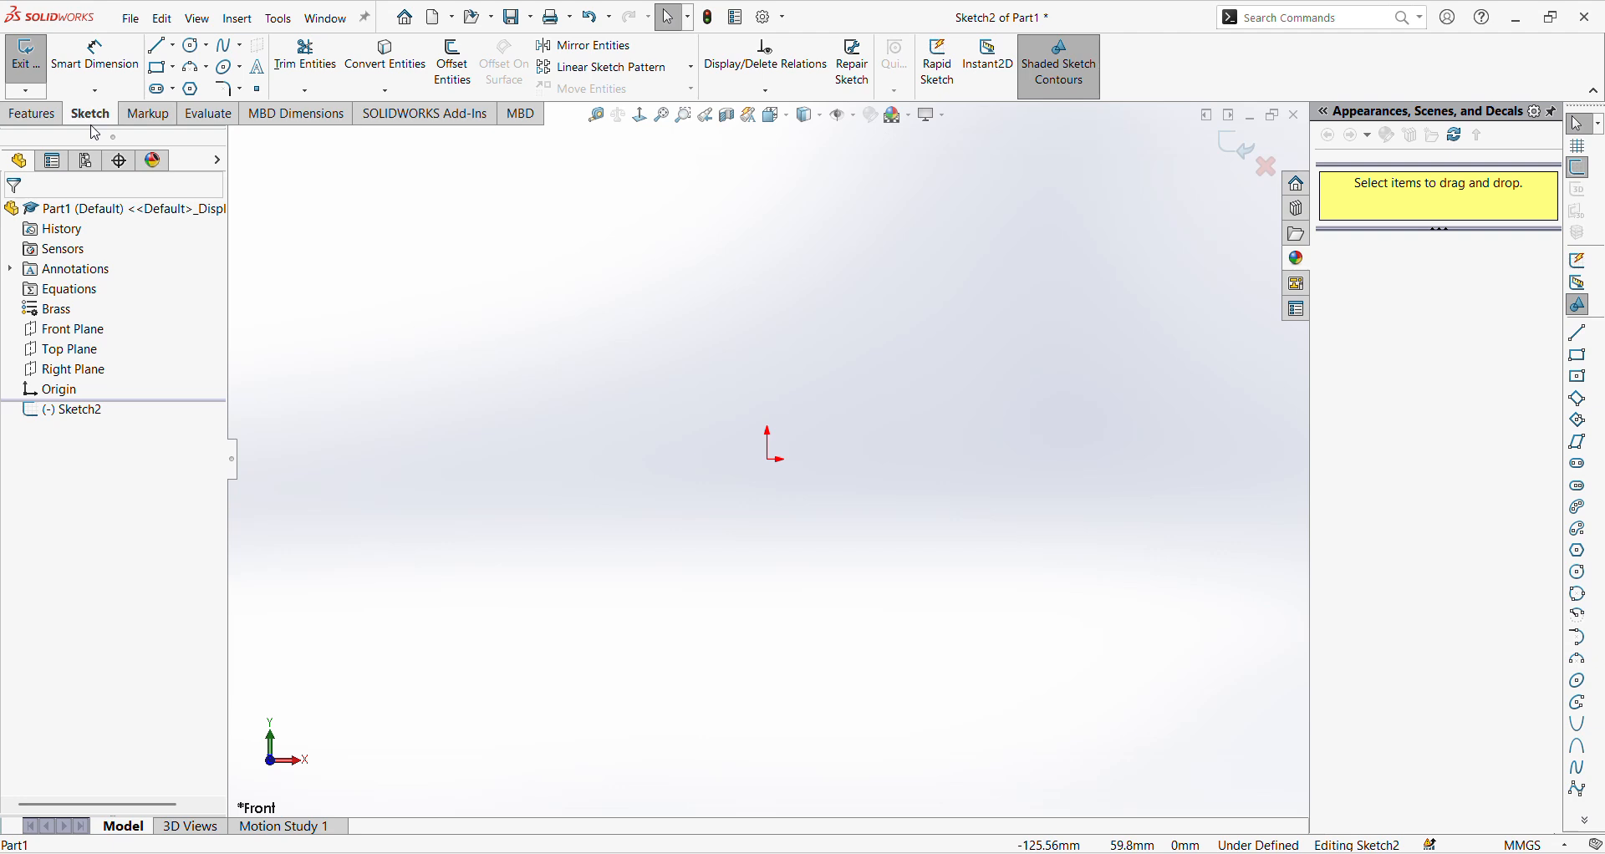
Examine the views and dimensions of the Part -3 Castle Piece drawing, and return to the open part sketch
{"action": "left_click", "coordinate": [562, 798]}
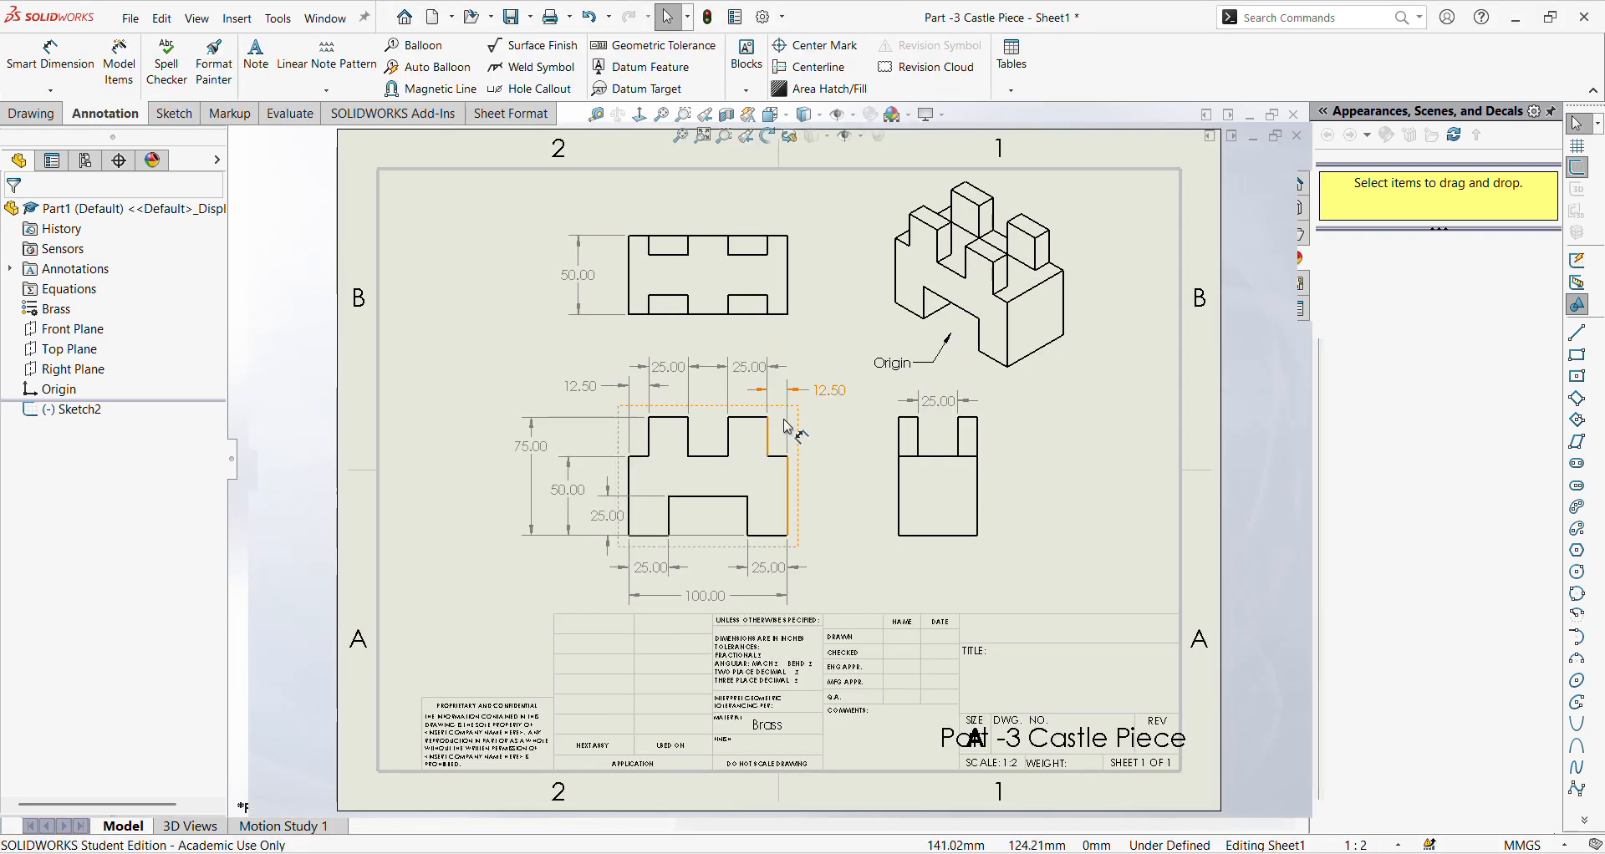
{"action": "left_click", "coordinate": [460, 853]}
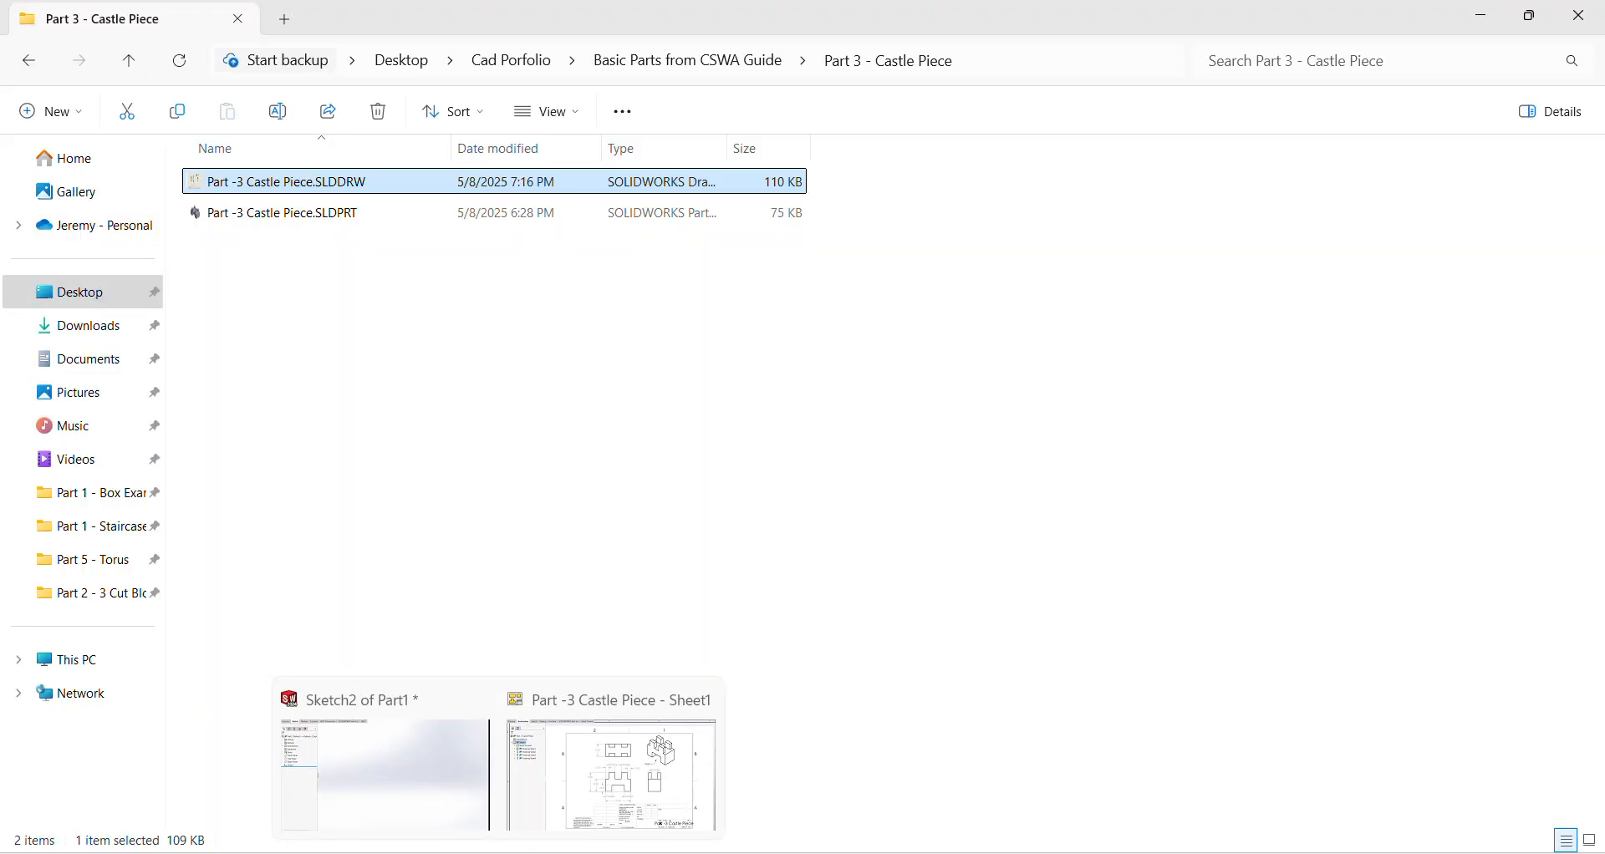
{"action": "mouse_move", "coordinate": [499, 853]}
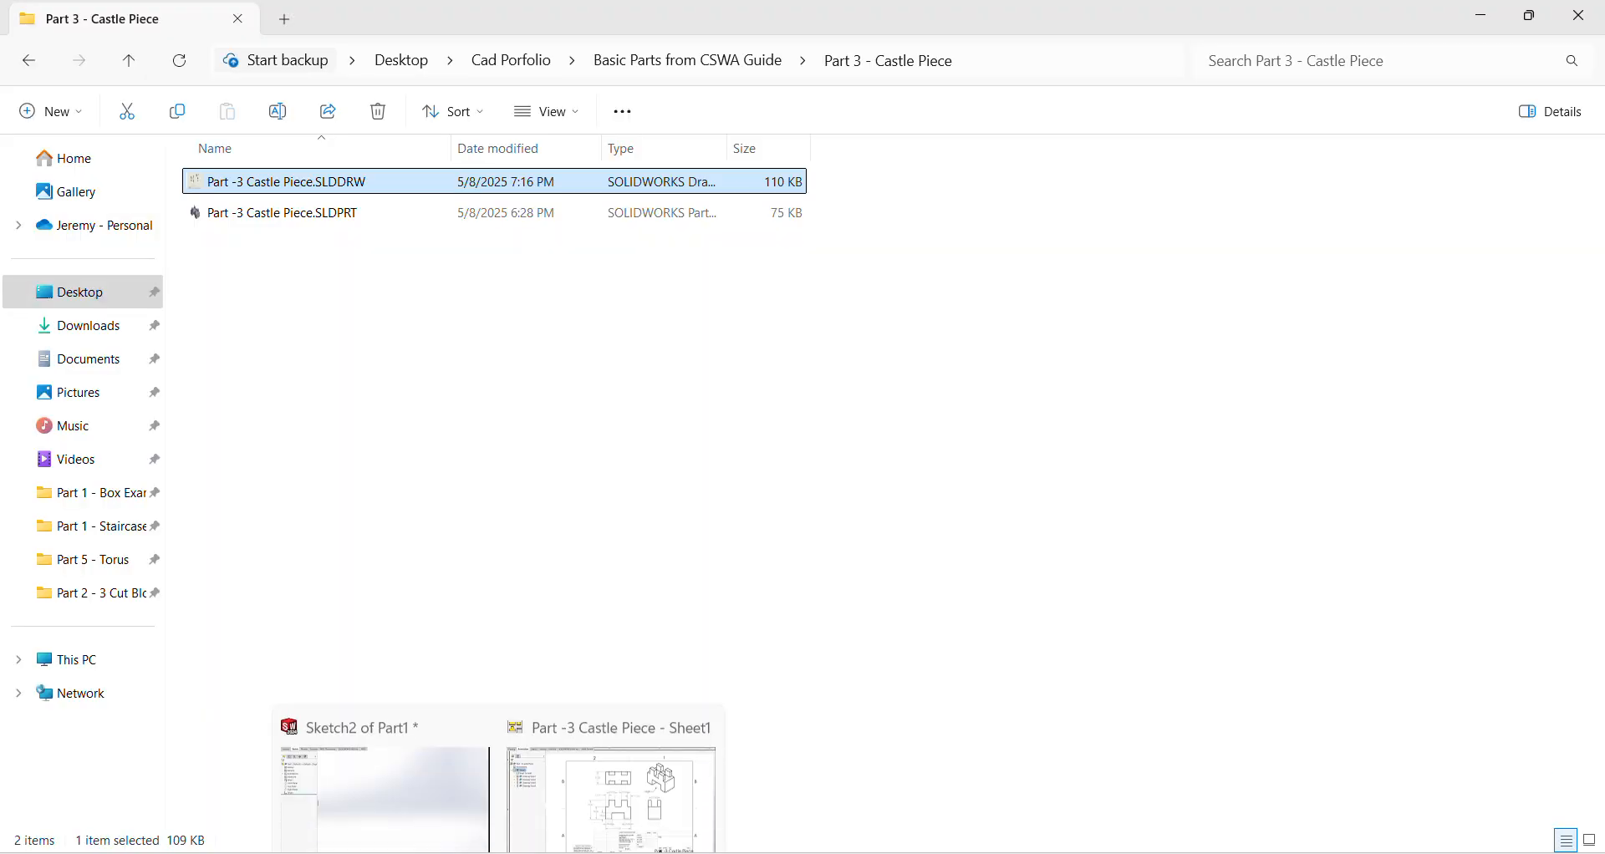
{"action": "left_click", "coordinate": [435, 784]}
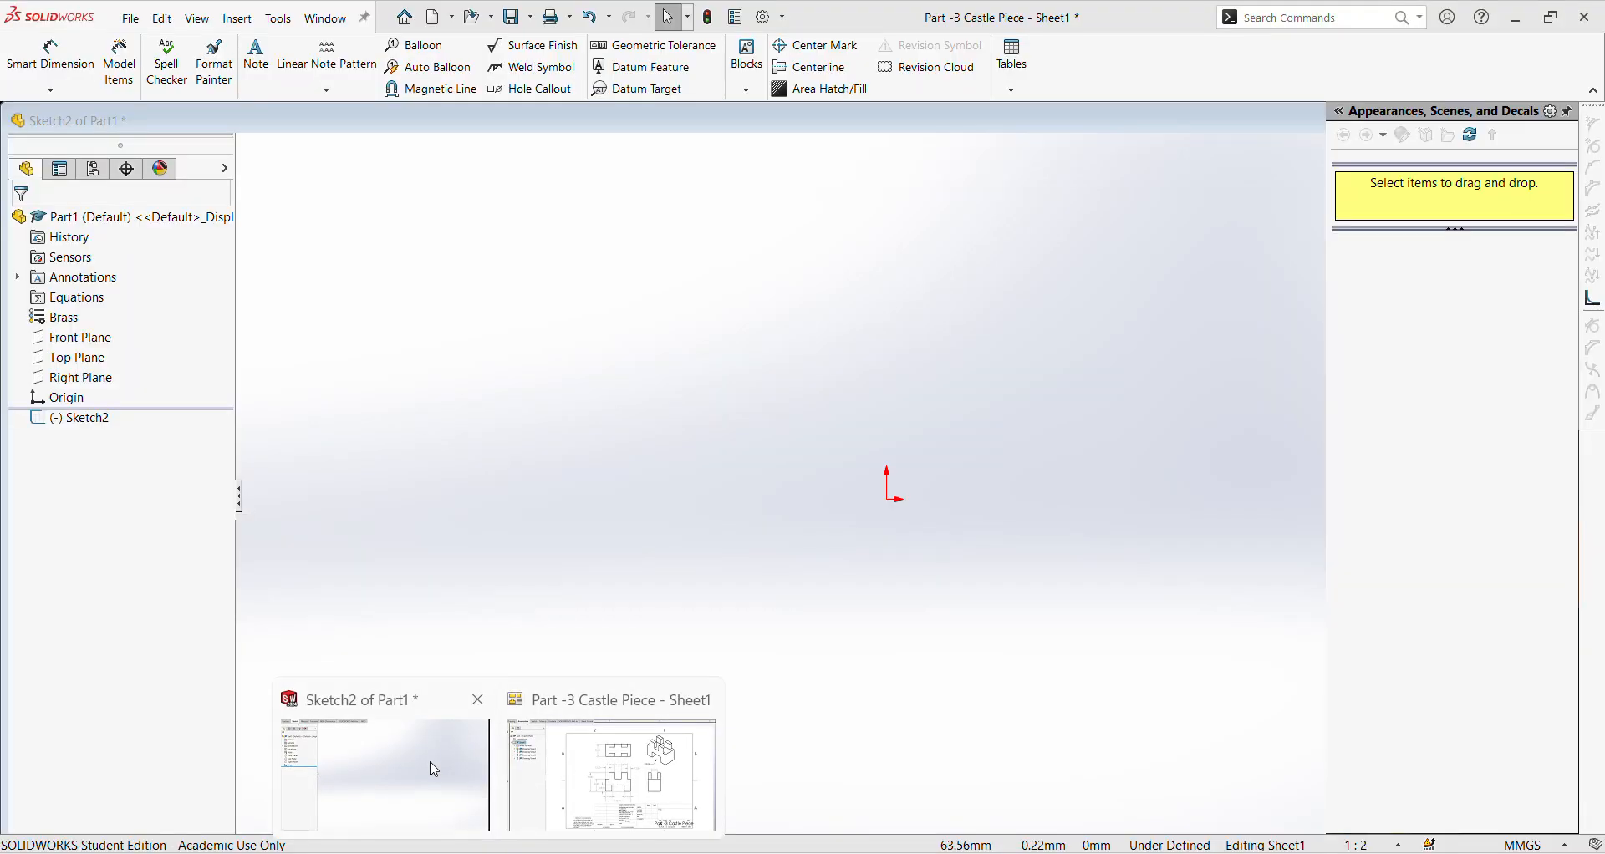
{"action": "left_click", "coordinate": [434, 769]}
{"action": "mouse_move", "coordinate": [501, 853]}
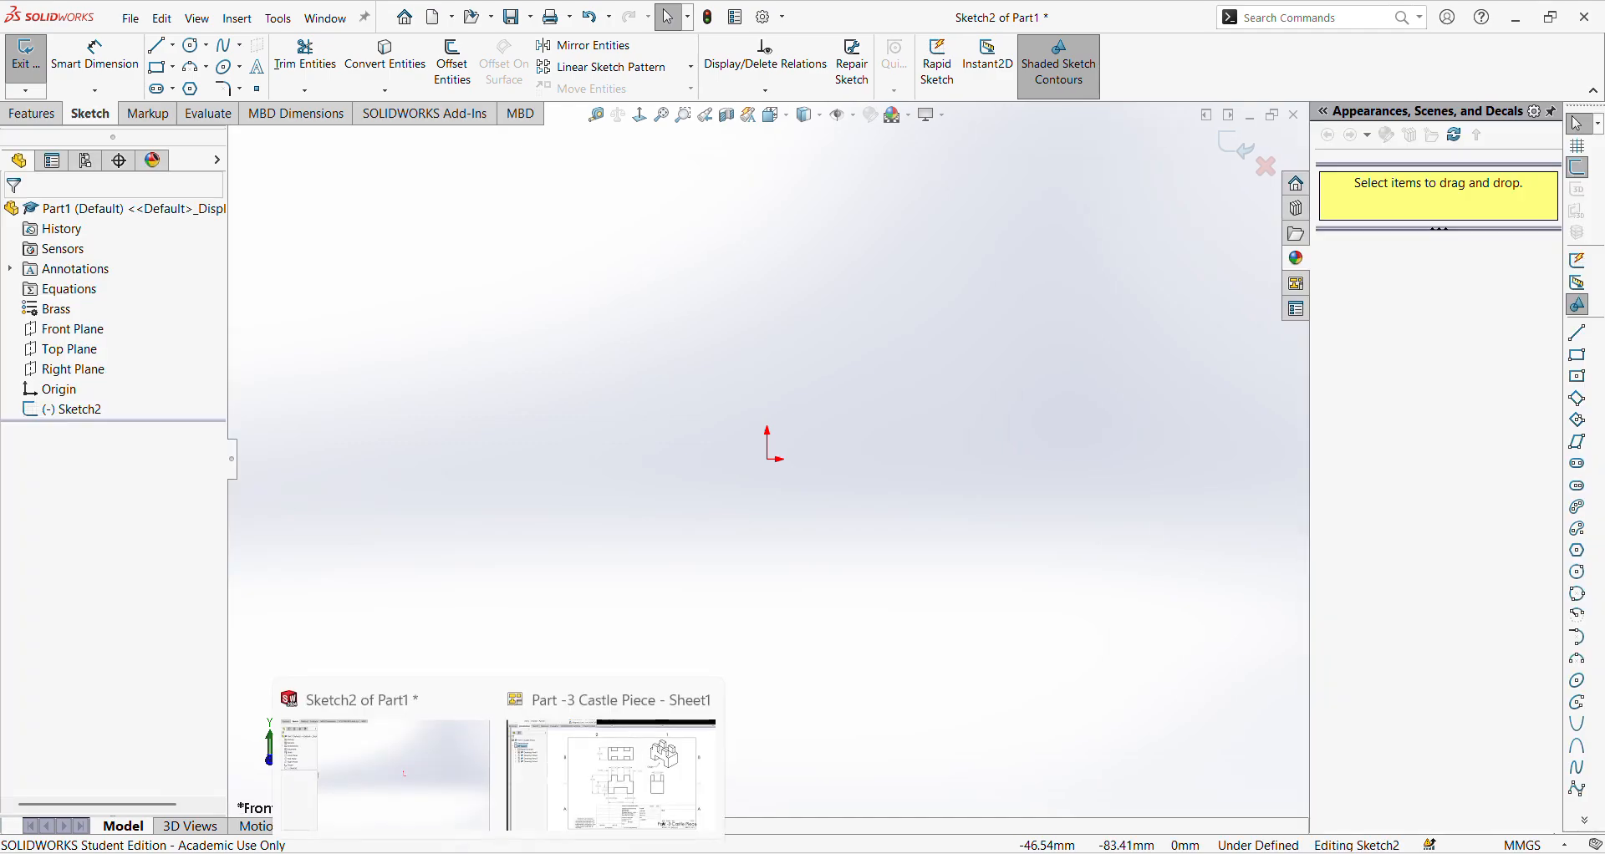
{"action": "left_click", "coordinate": [562, 778]}
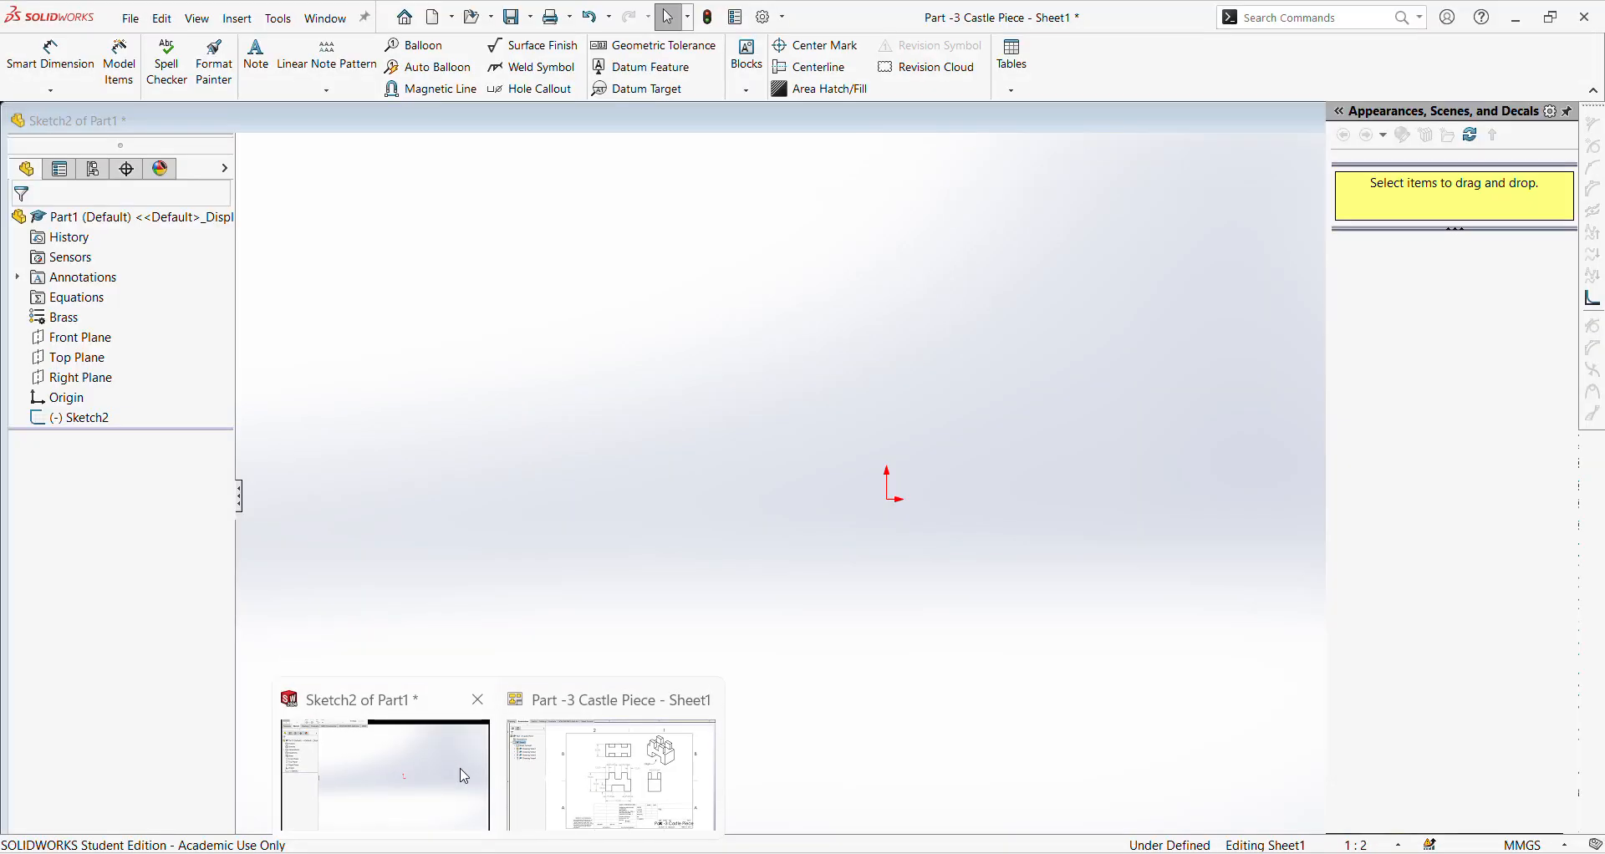
{"action": "left_click", "coordinate": [464, 776]}
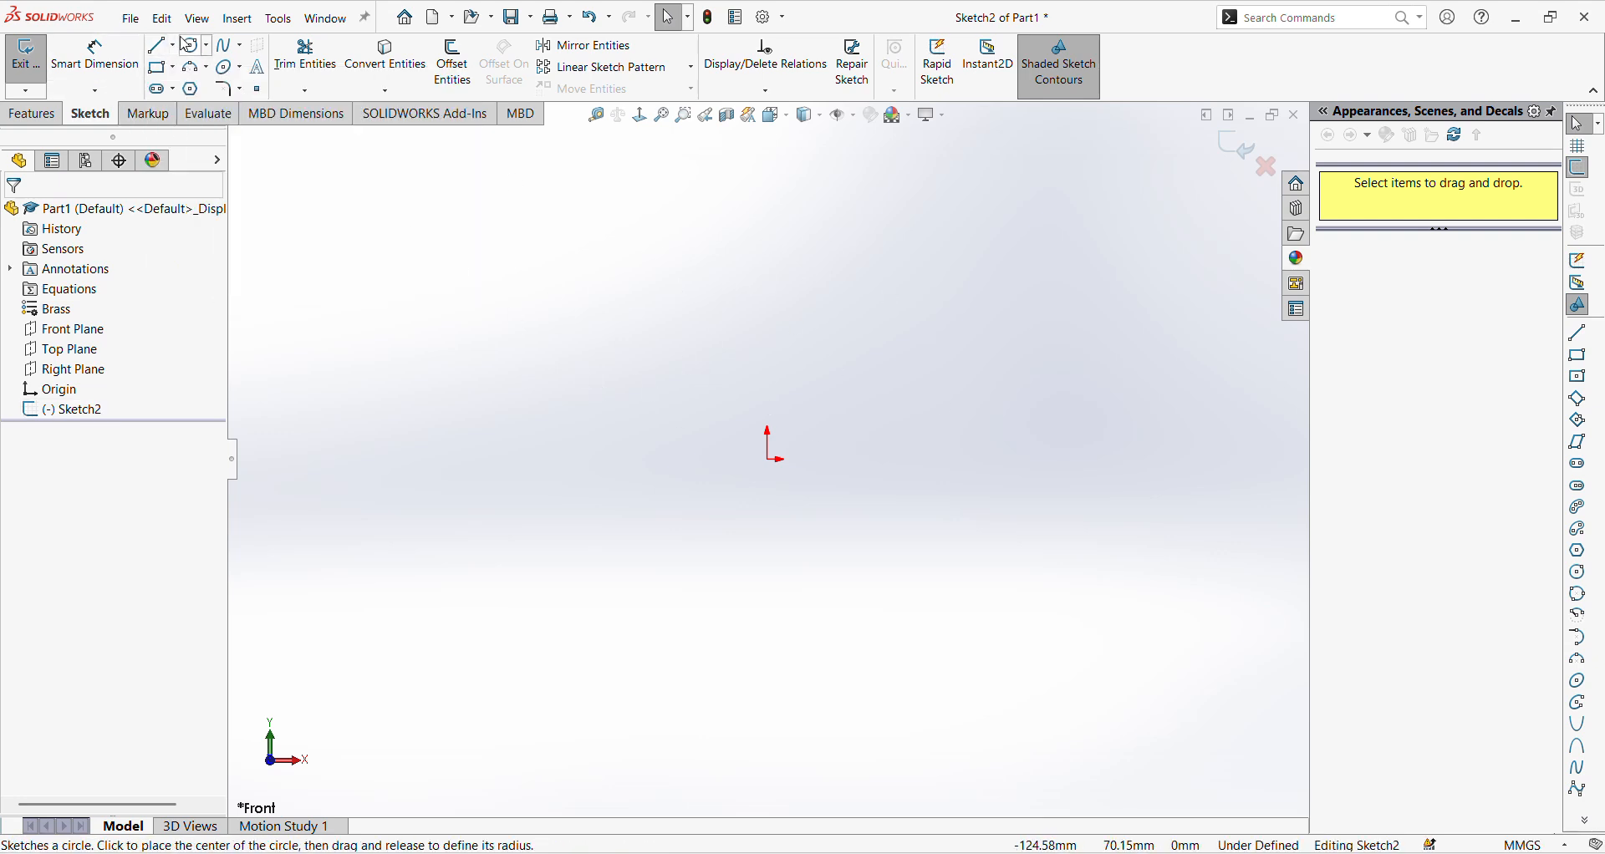
{"action": "mouse_move", "coordinate": [498, 848]}
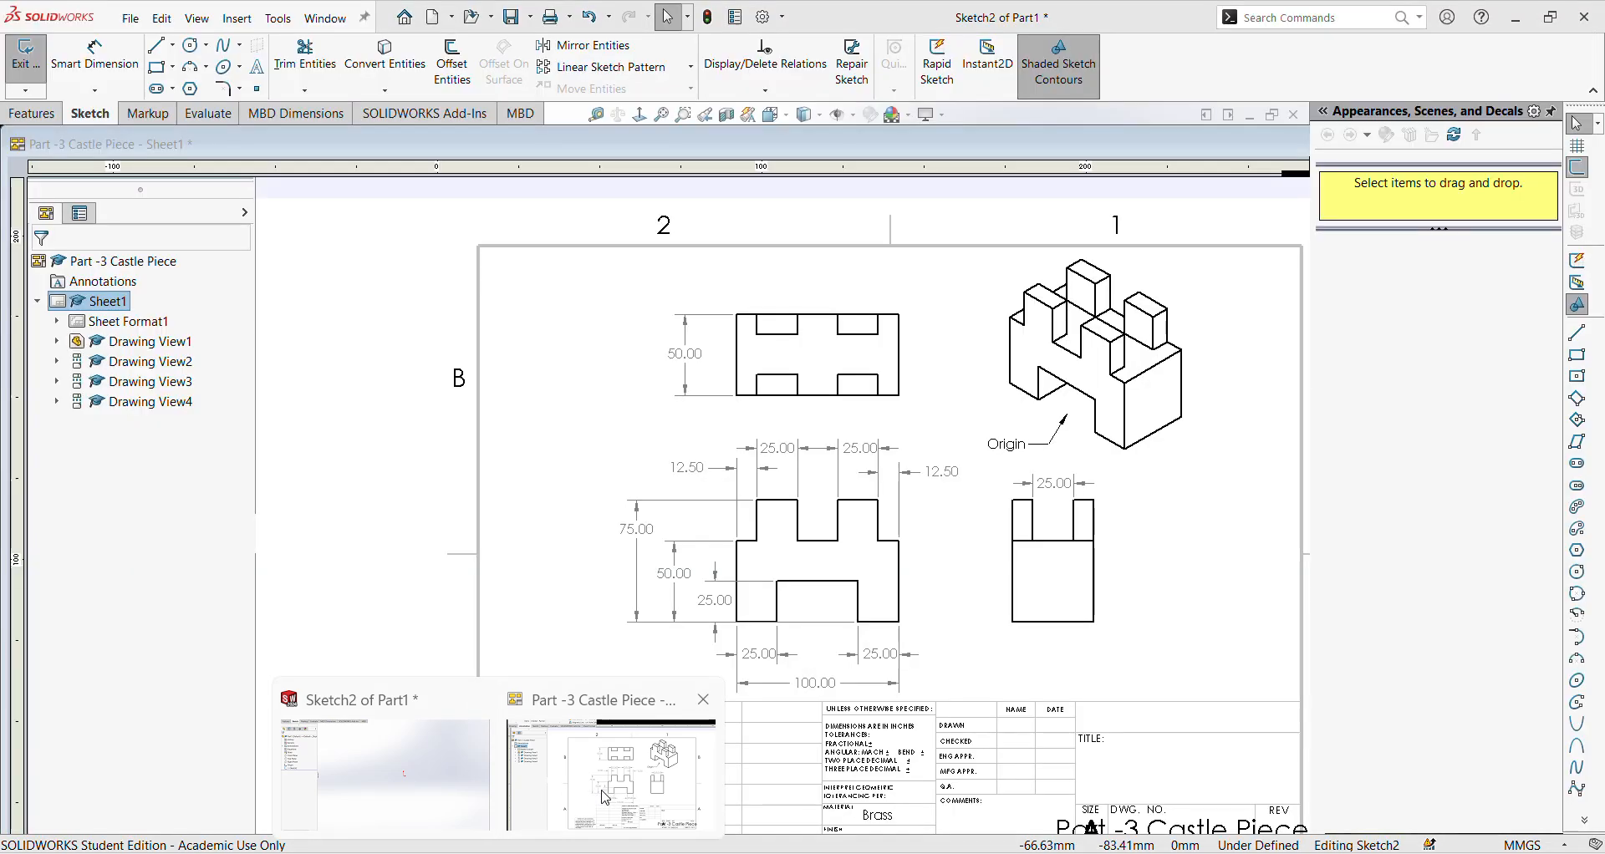
{"action": "left_click", "coordinate": [605, 798]}
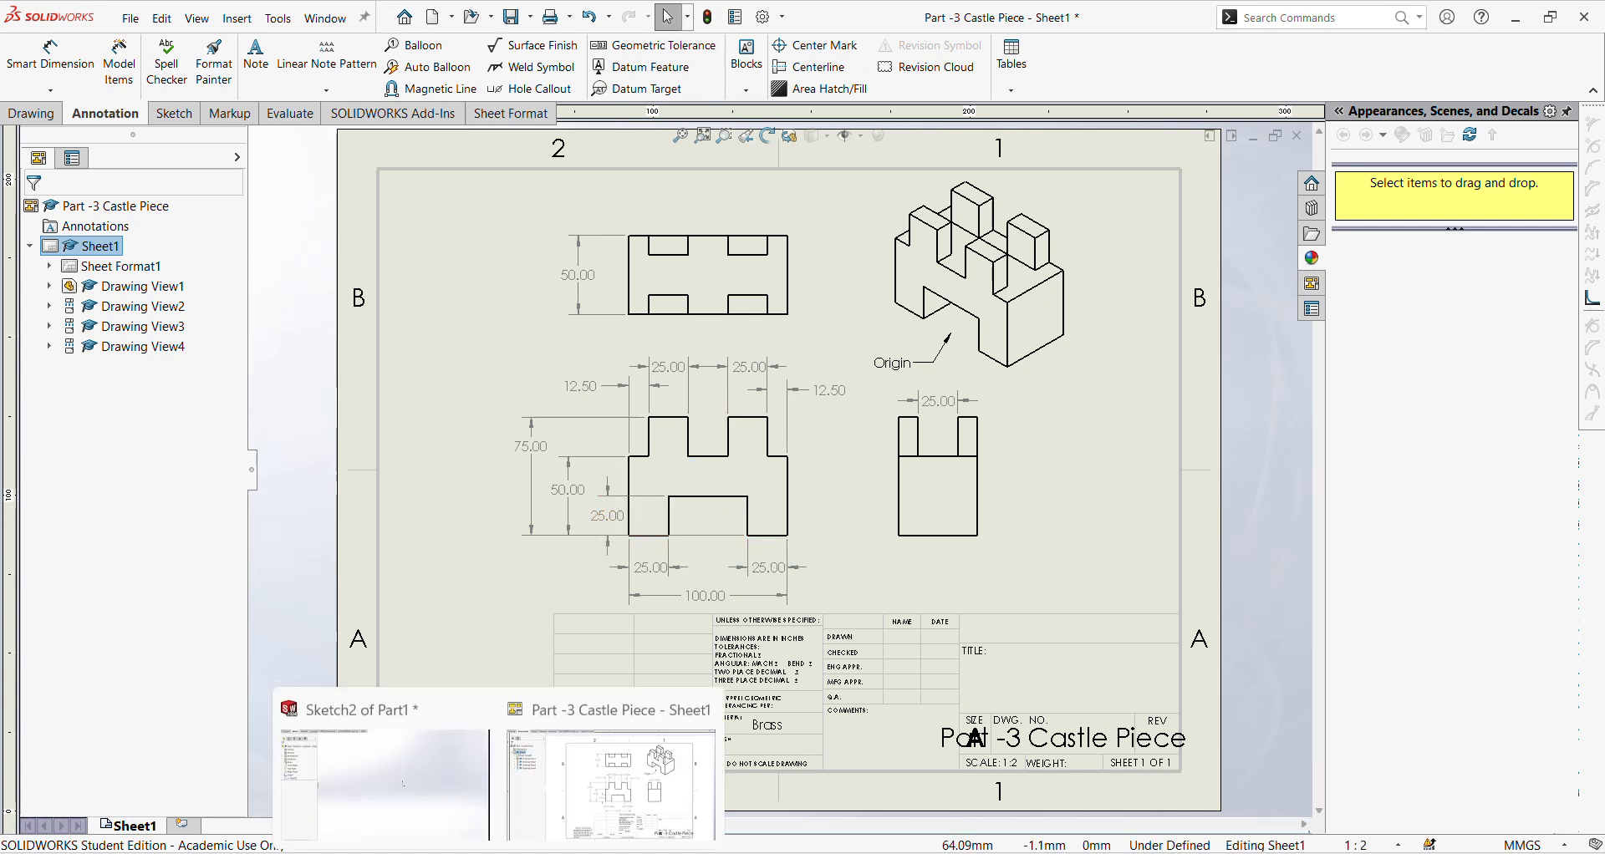
{"action": "left_click", "coordinate": [376, 761]}
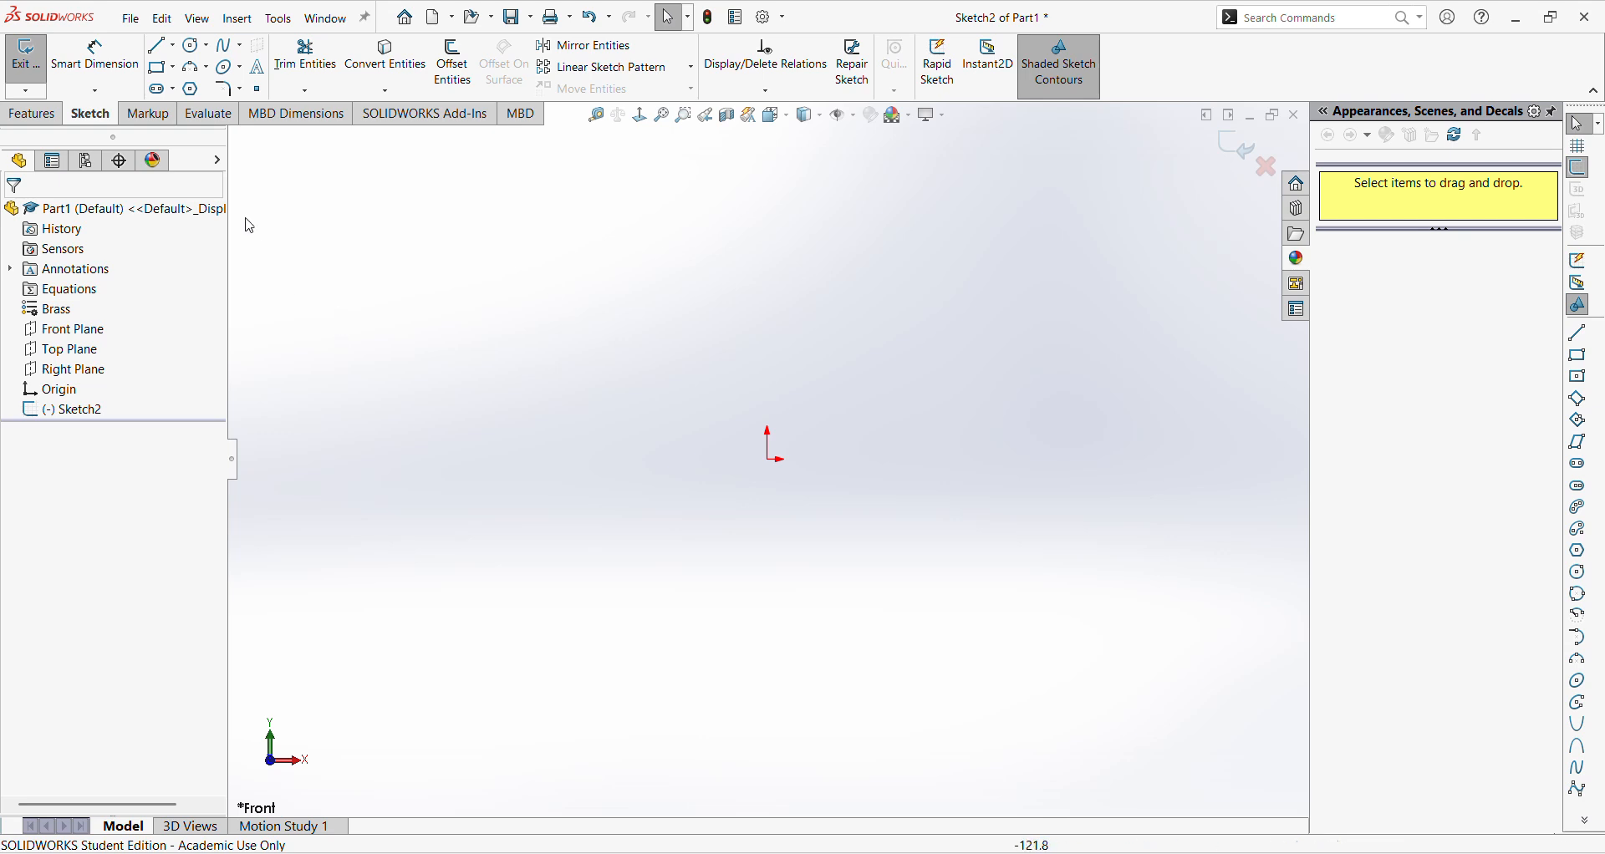
Sketch a vertical centerline directly above the origin and set its length to 50 mm
{"action": "left_click", "coordinate": [173, 46]}
{"action": "left_click", "coordinate": [176, 67]}
{"action": "left_click", "coordinate": [173, 45]}
{"action": "left_click", "coordinate": [184, 84]}
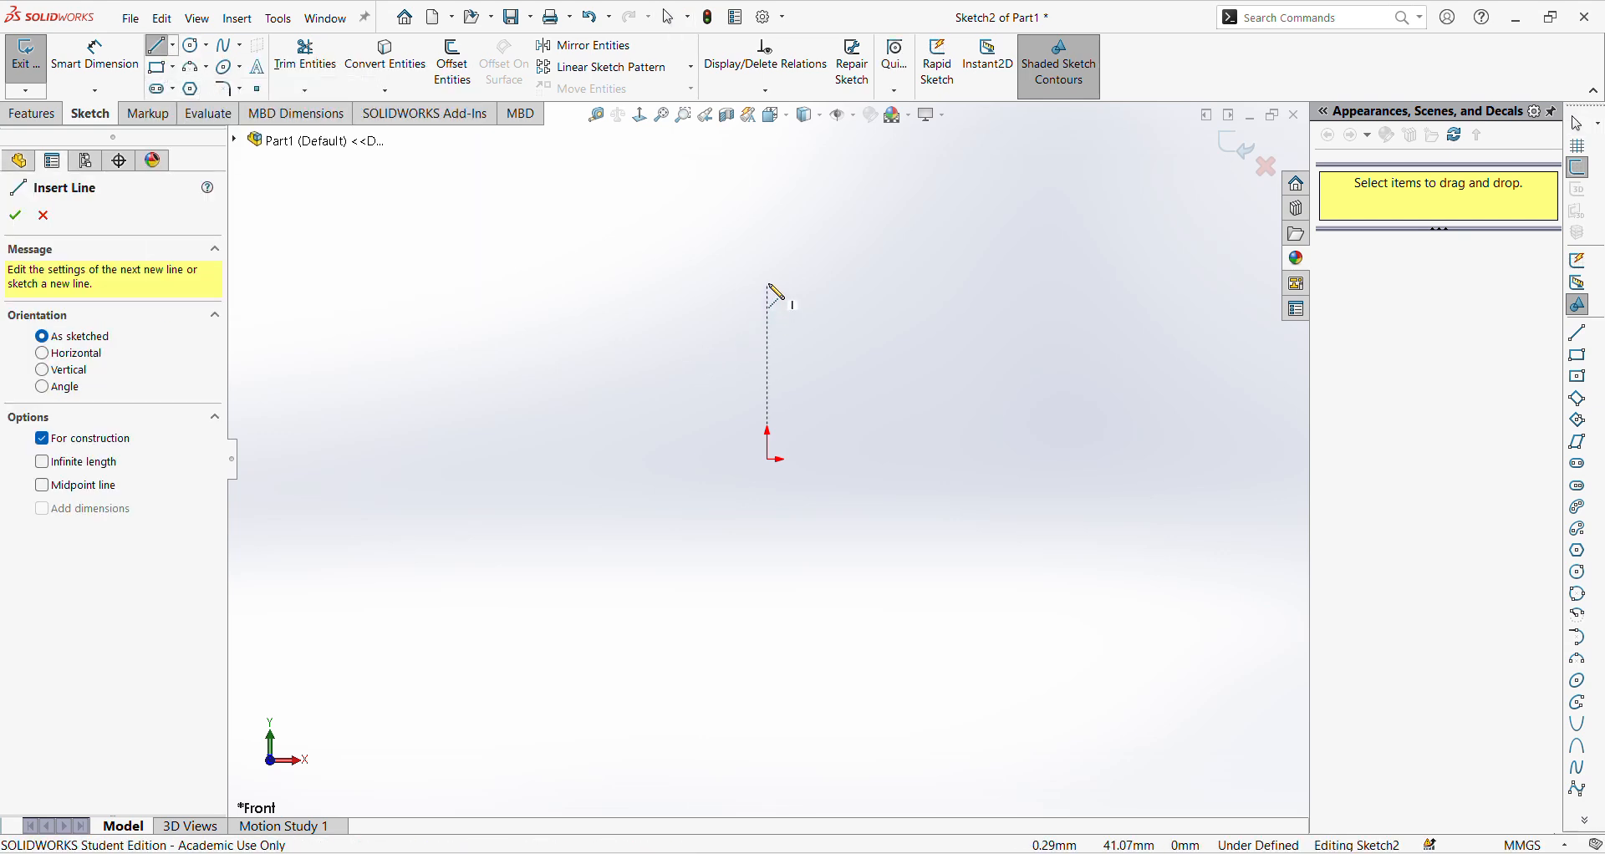
{"action": "left_click", "coordinate": [767, 238]}
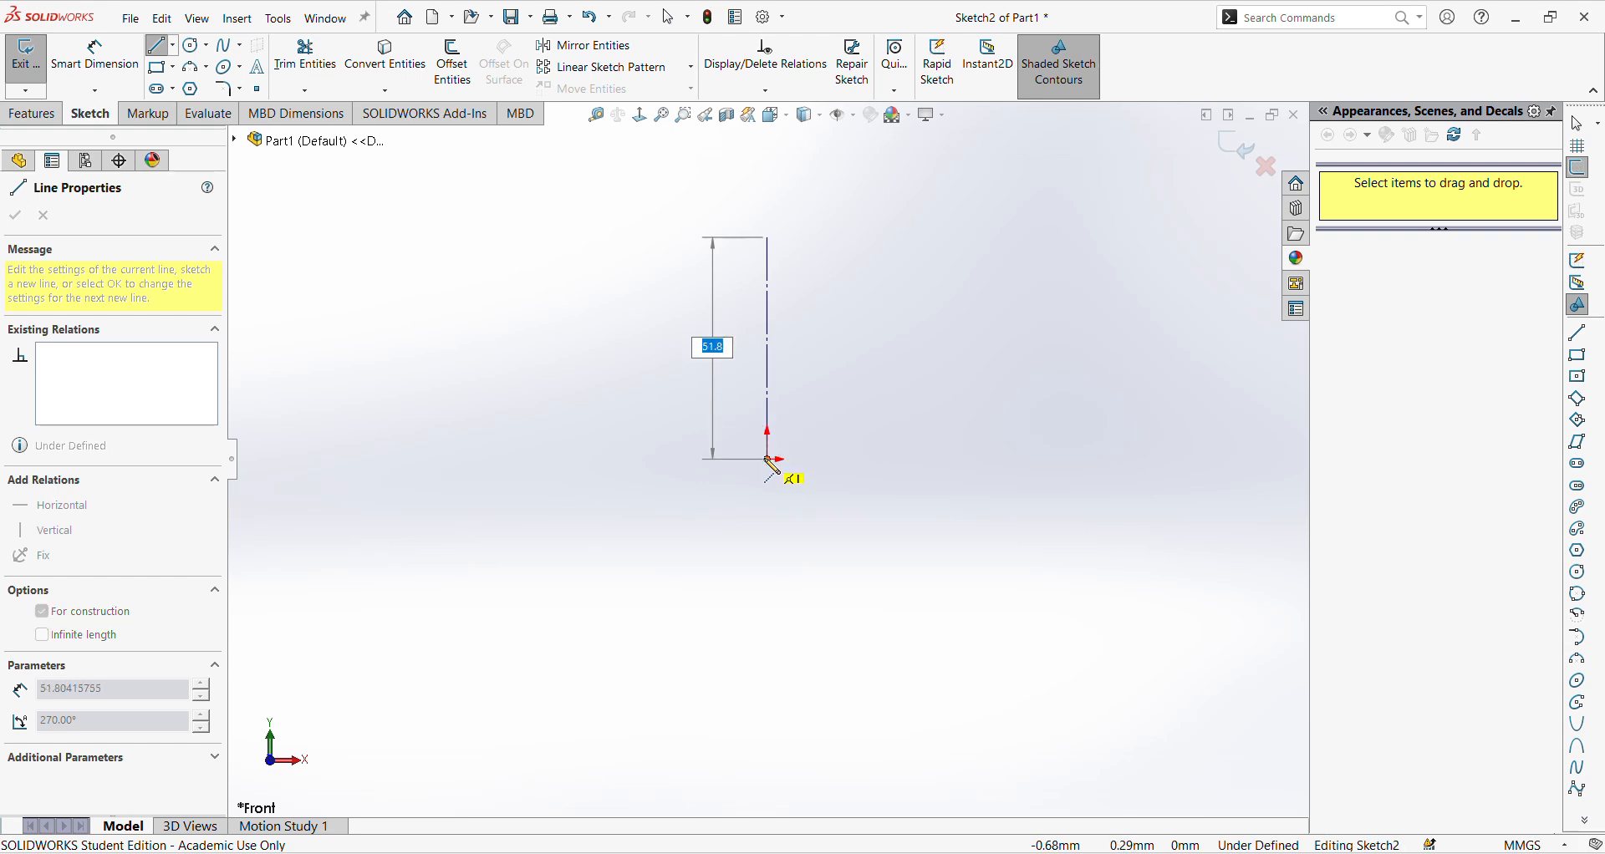
{"action": "type", "text": "50"}
{"action": "key", "text": "Return"}
{"action": "key", "text": "Escape"}
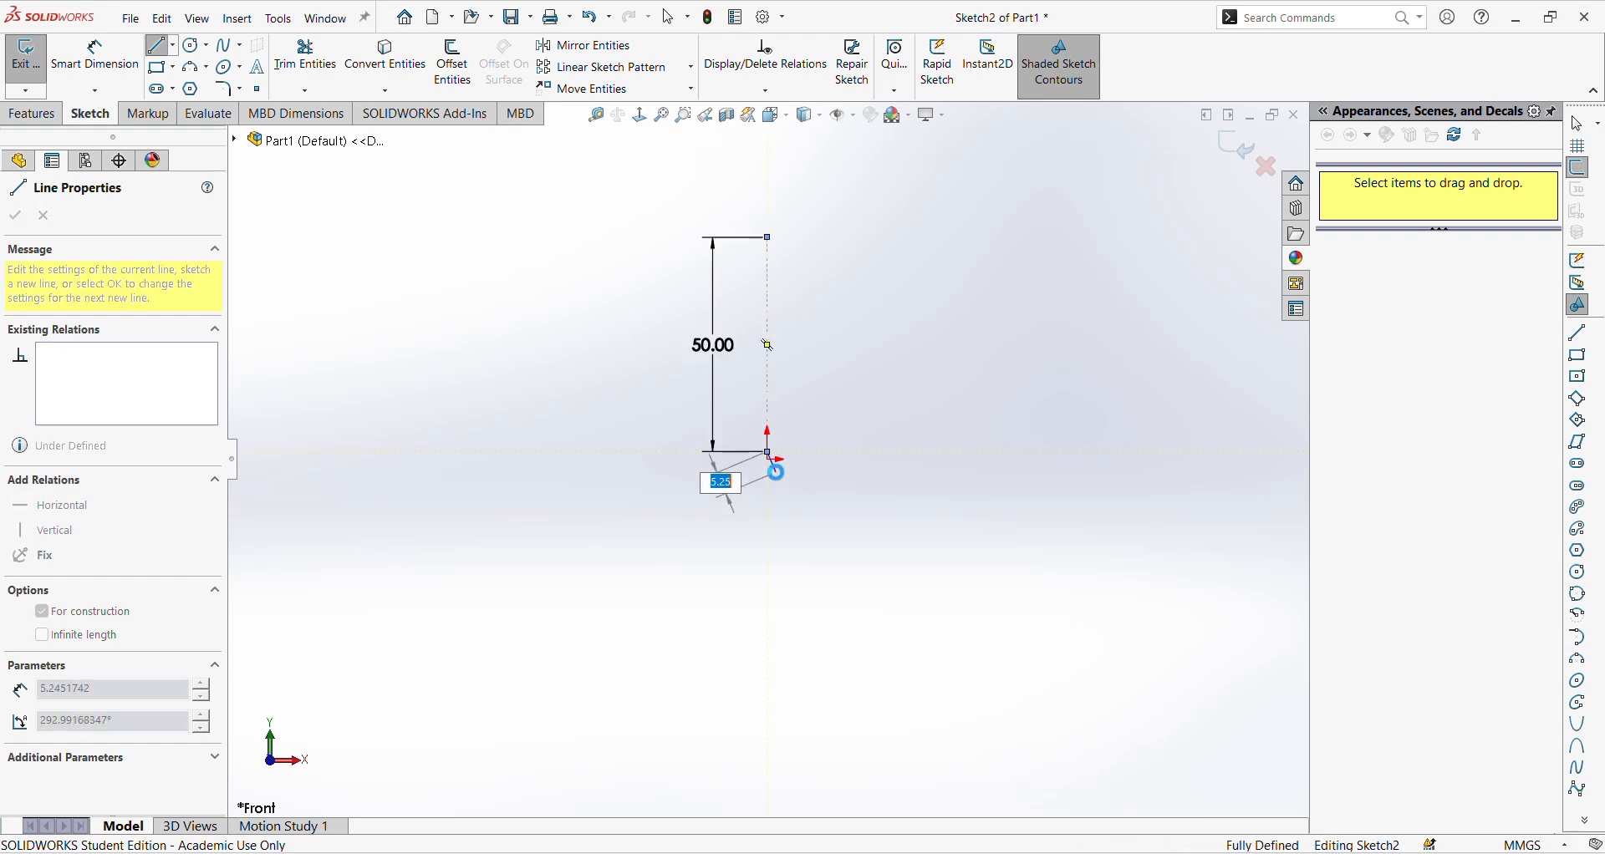
Make the centerline's lower endpoint coincident with the origin
{"action": "left_click", "coordinate": [768, 453]}
{"action": "left_click", "coordinate": [765, 459], "text": "ctrl"}
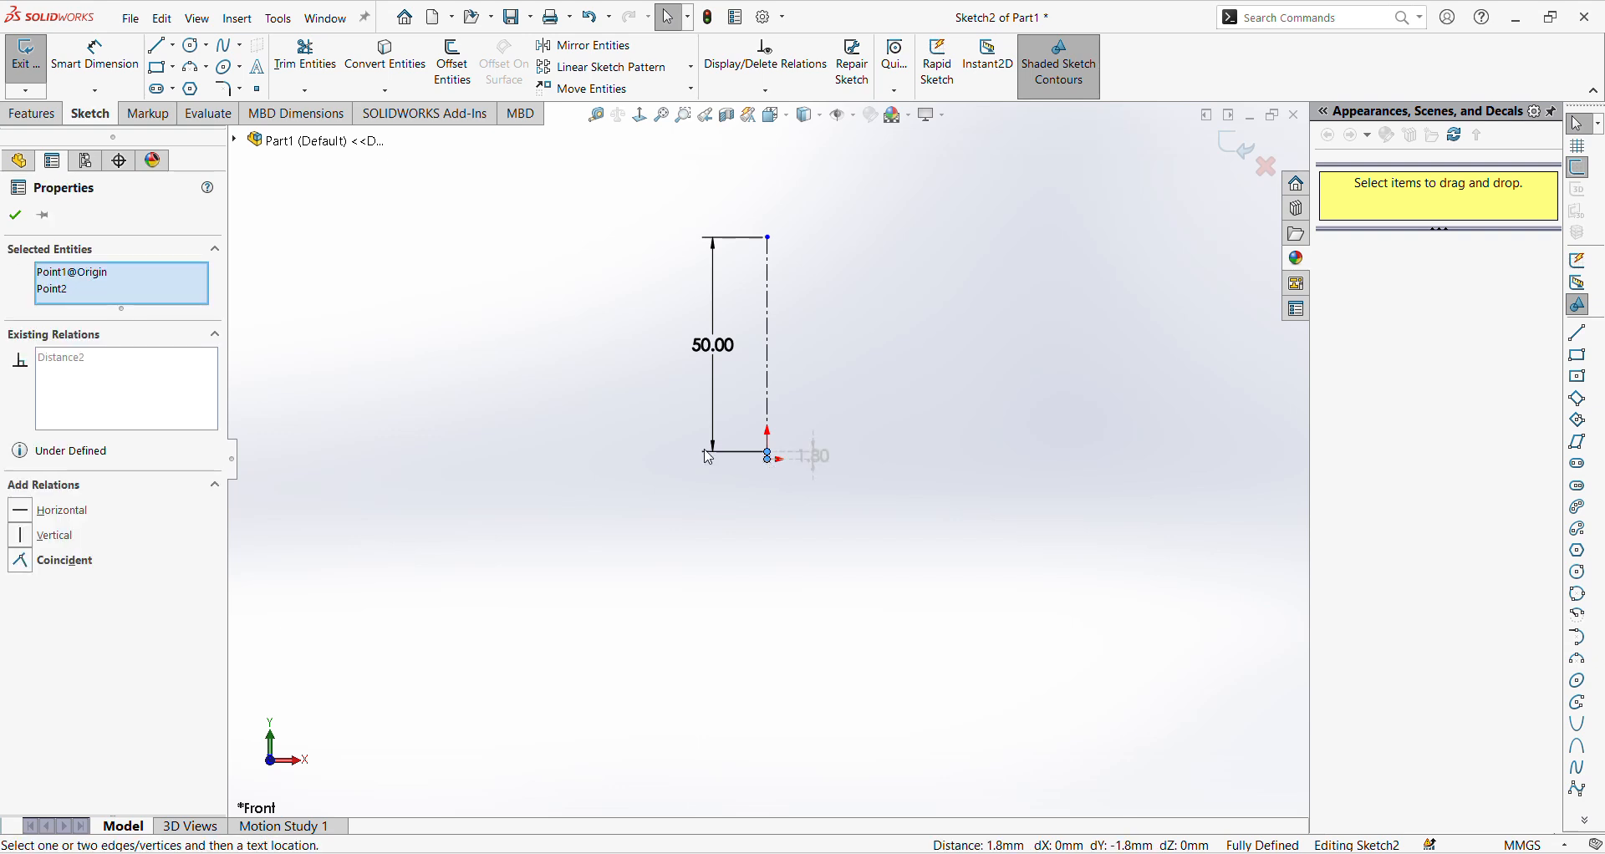
{"action": "left_click", "coordinate": [28, 567]}
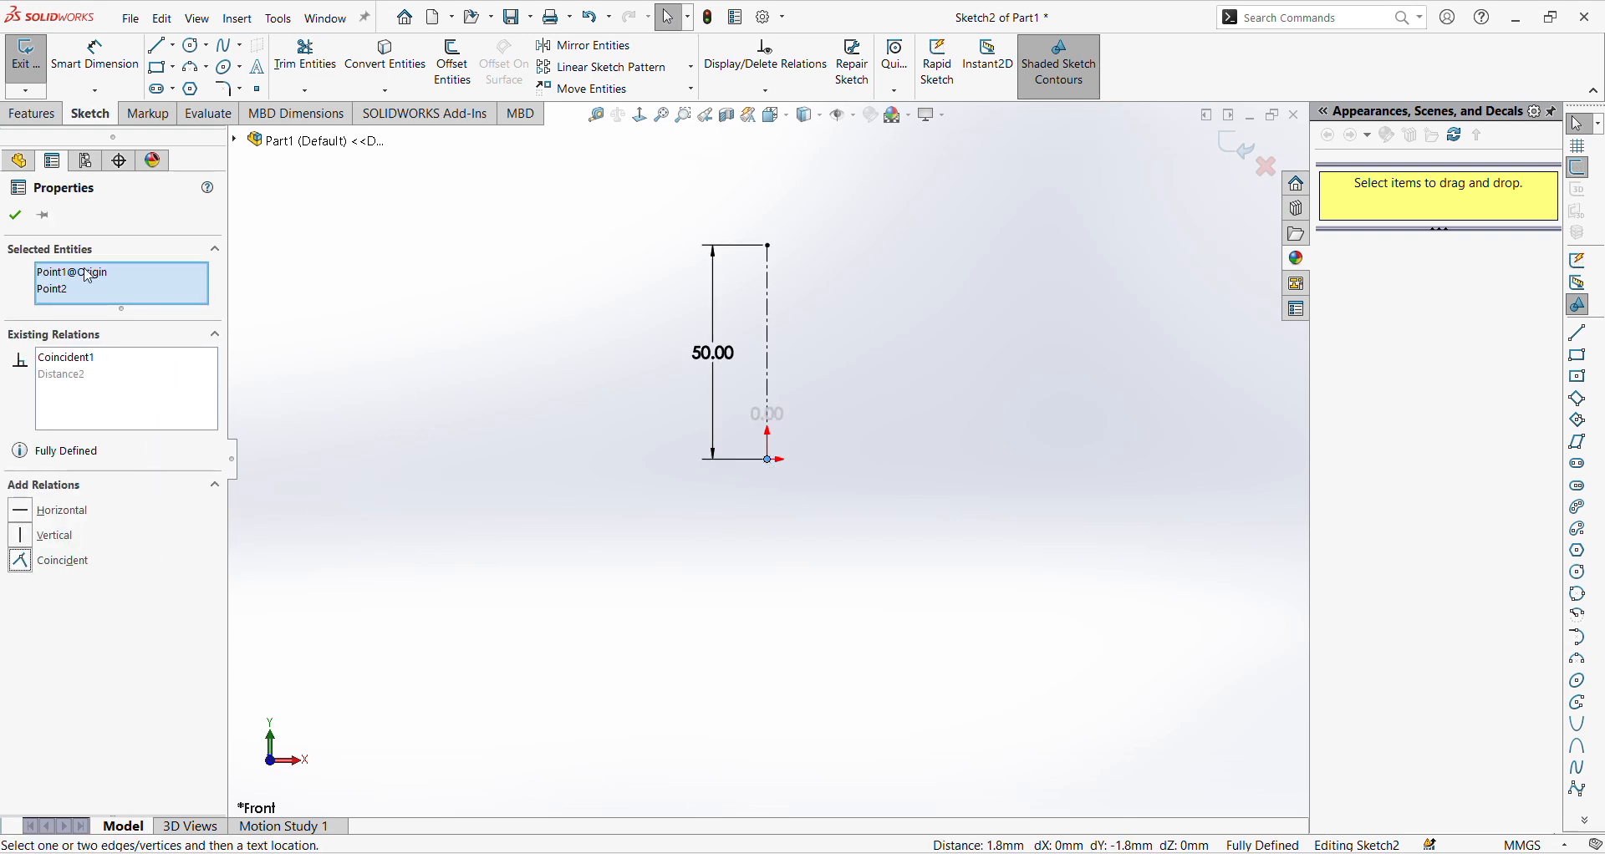
{"action": "left_click", "coordinate": [16, 216]}
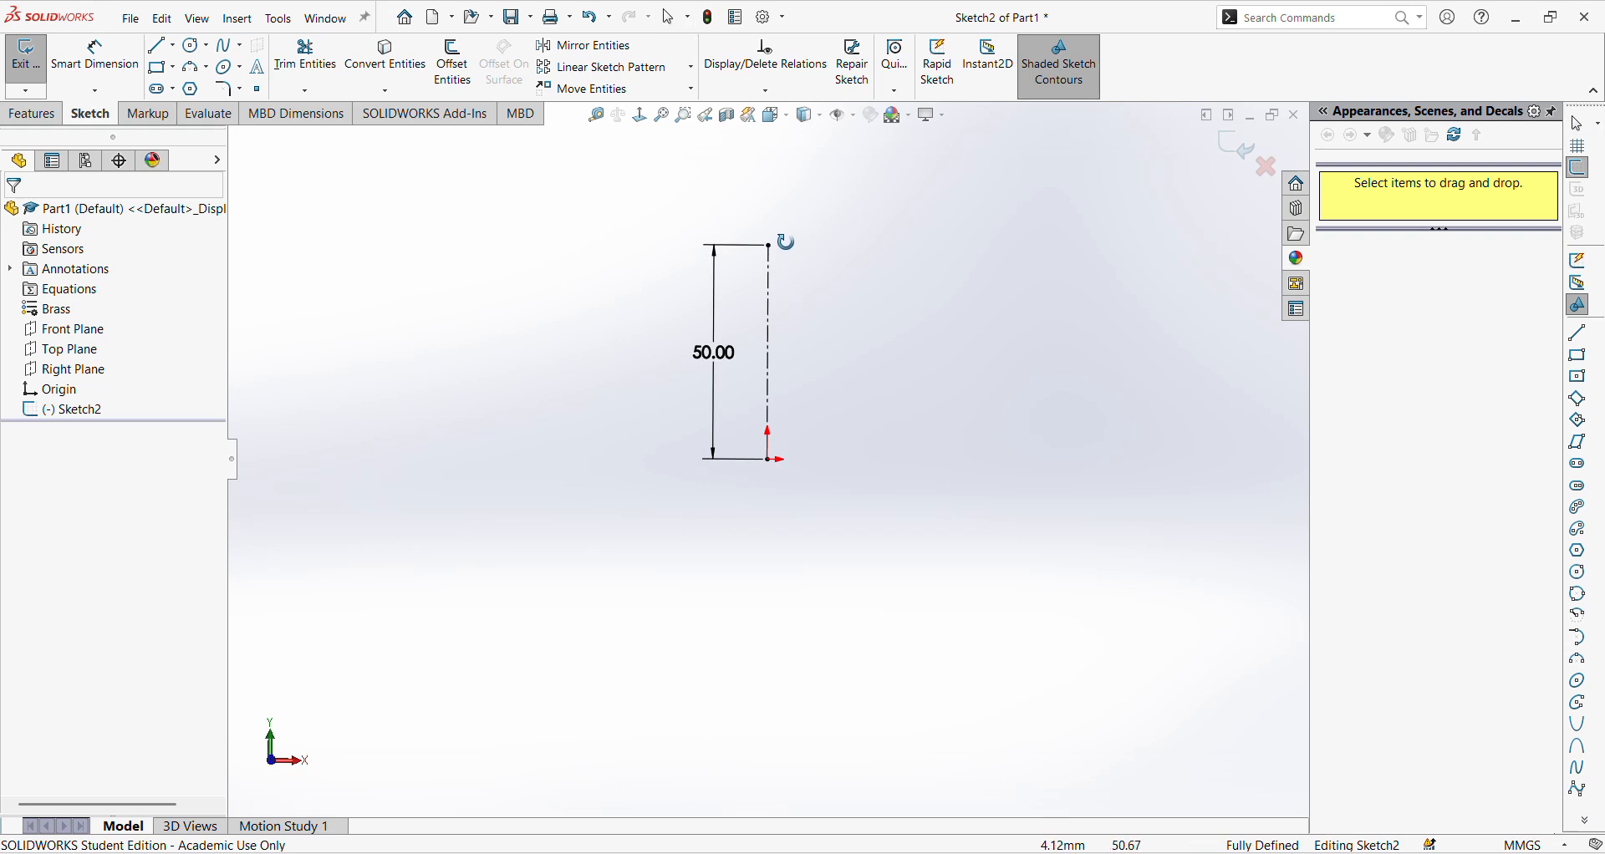
Sketch connected lines from the centerline leftward, down about 15 mm to origin level, further left along the base, and up the outer side
{"action": "left_click", "coordinate": [774, 117]}
{"action": "left_click", "coordinate": [795, 186]}
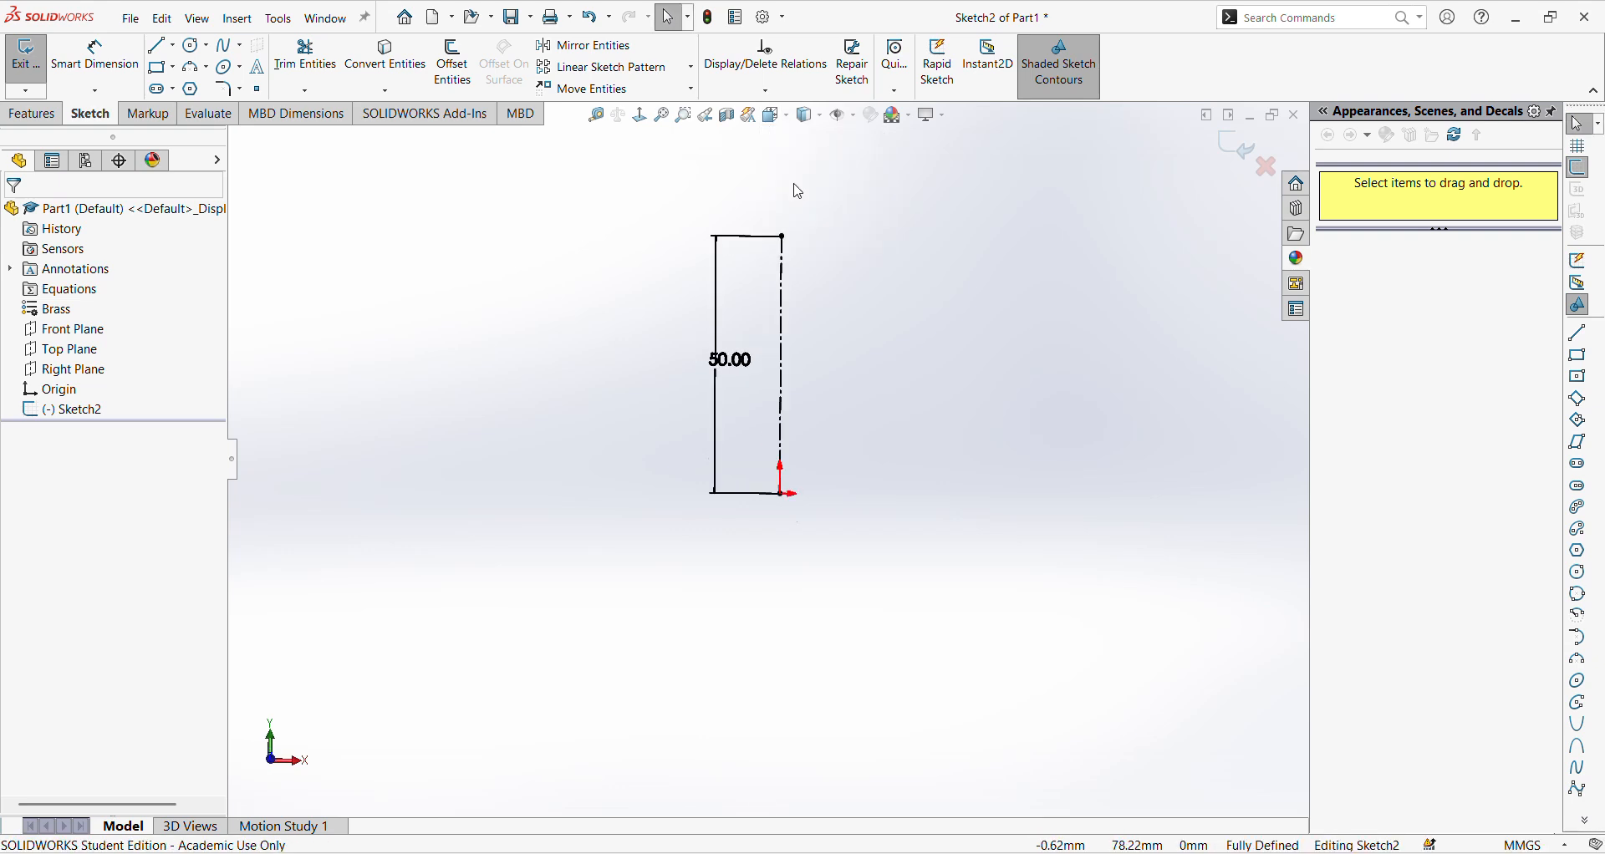
{"action": "left_click", "coordinate": [159, 50]}
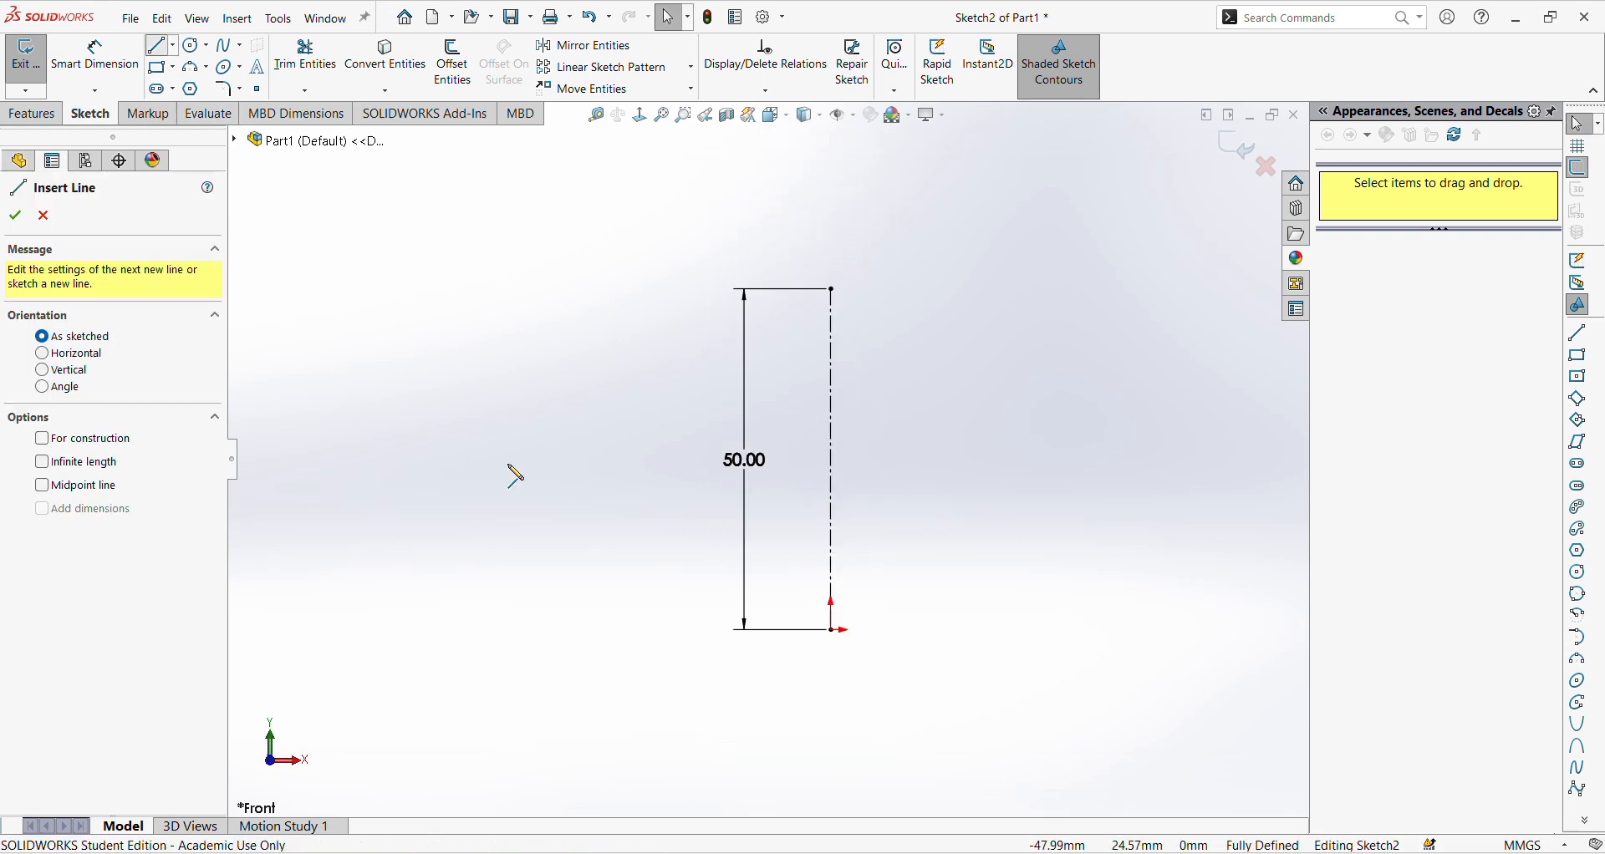
{"action": "left_click", "coordinate": [832, 527]}
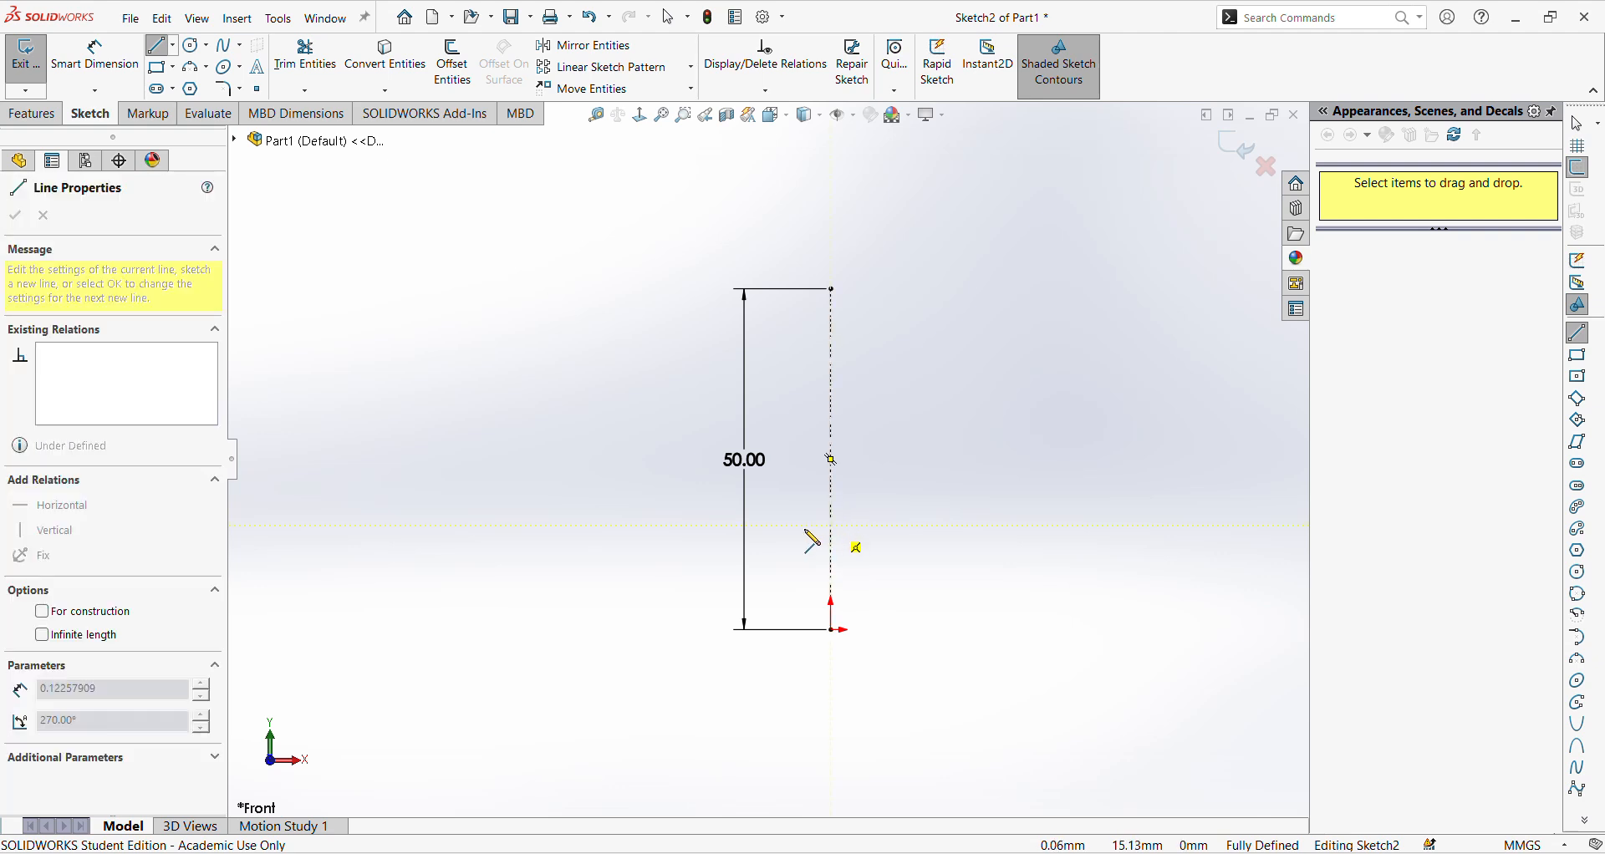
{"action": "left_click", "coordinate": [738, 526]}
{"action": "left_click", "coordinate": [738, 629]}
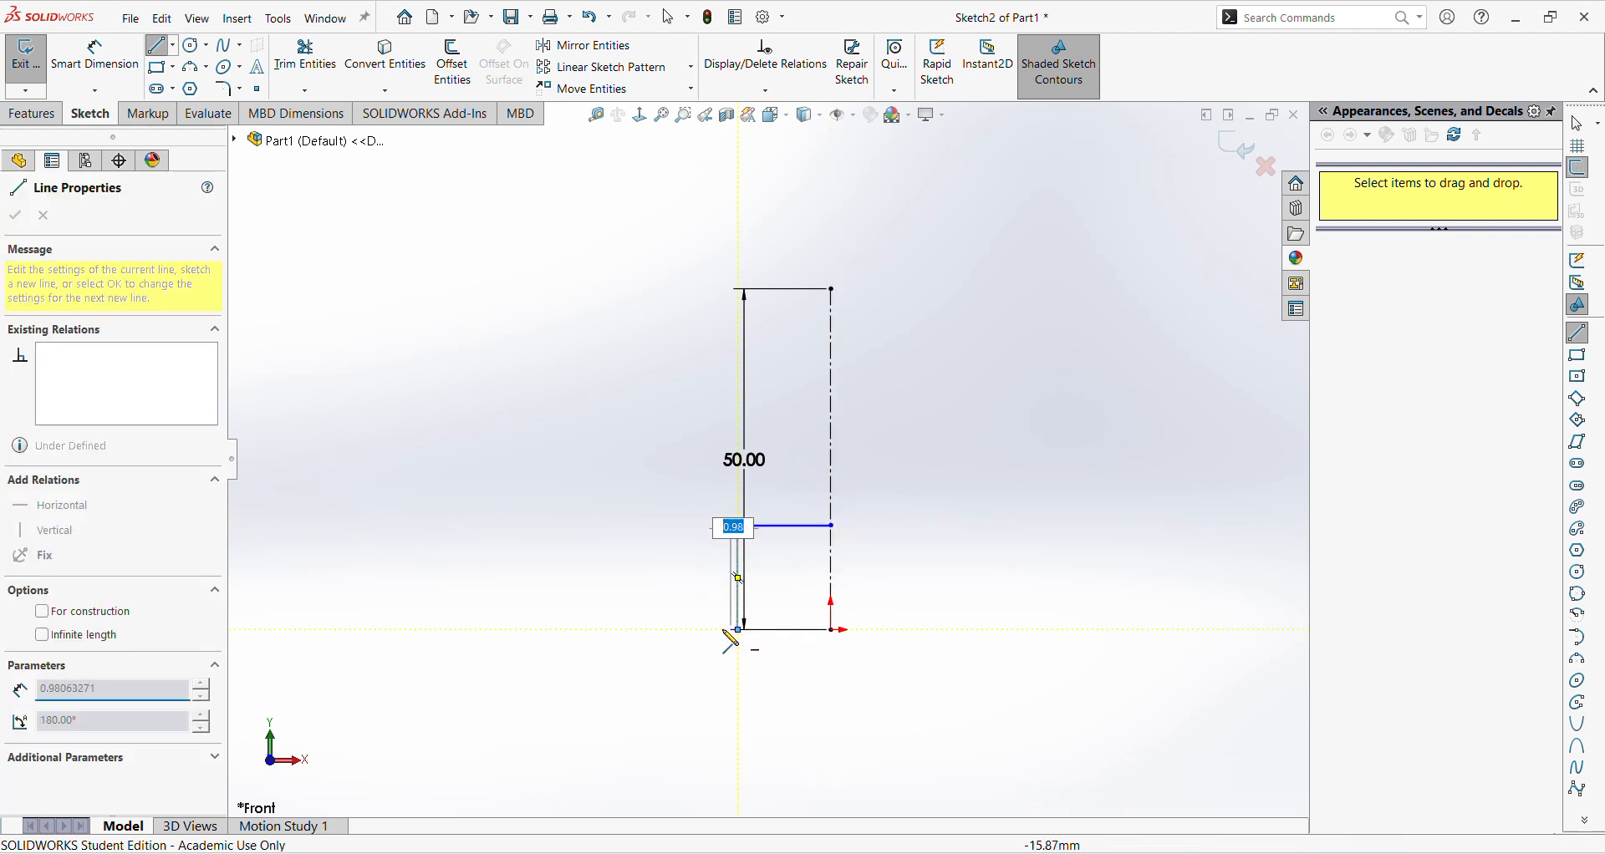
{"action": "left_click", "coordinate": [623, 629]}
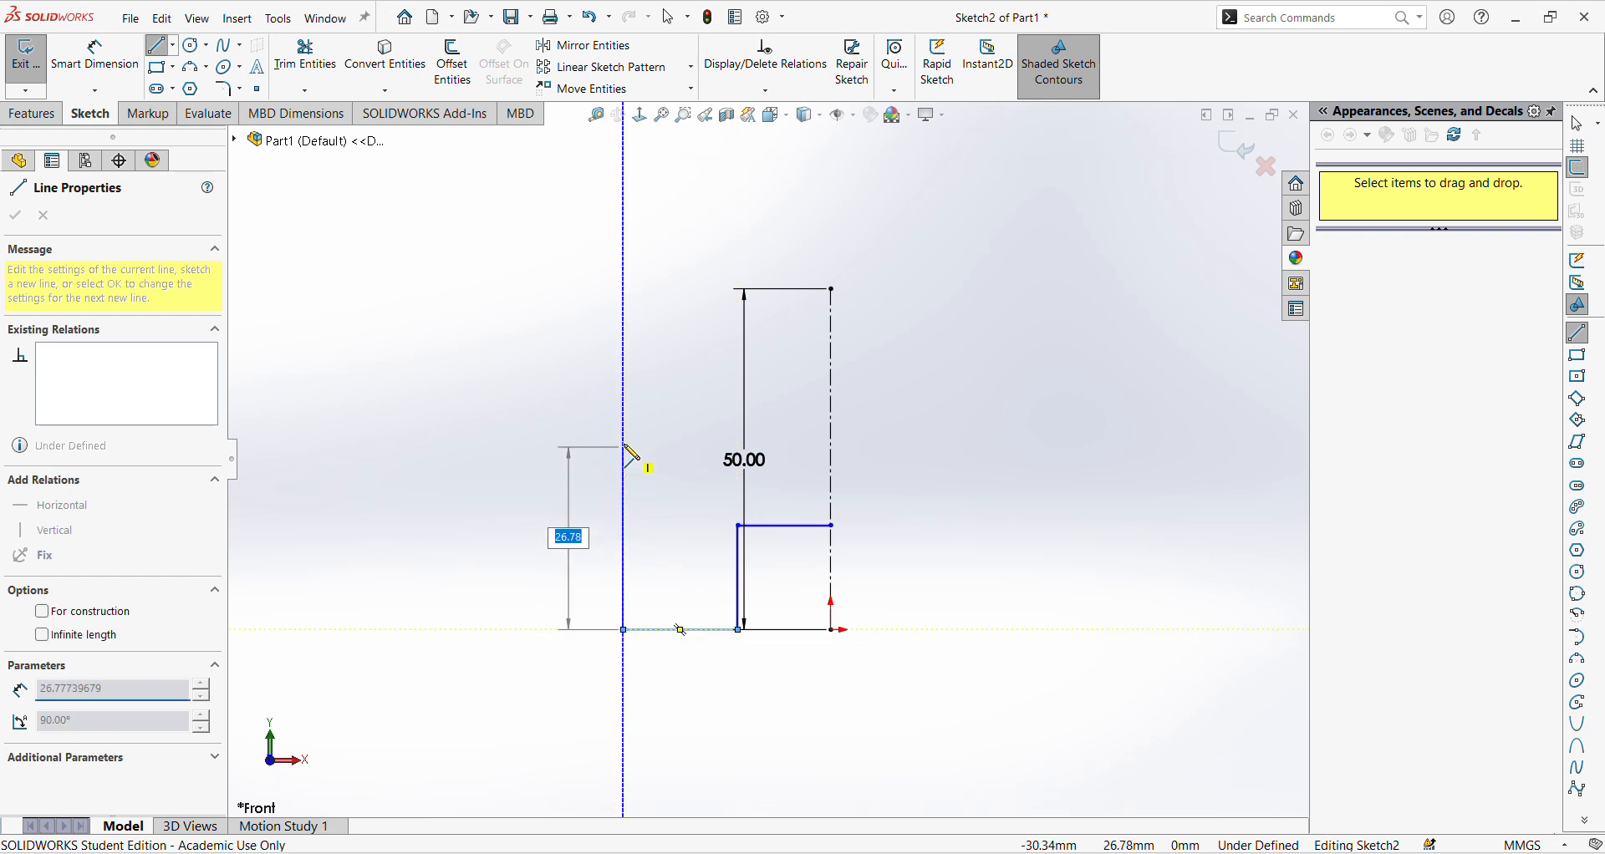
{"action": "left_click", "coordinate": [624, 404]}
Continue the outline with a shoulder about 12.5 mm long, a raised battlement, and a line about 7 mm long ending on the centerline
{"action": "left_click", "coordinate": [709, 404]}
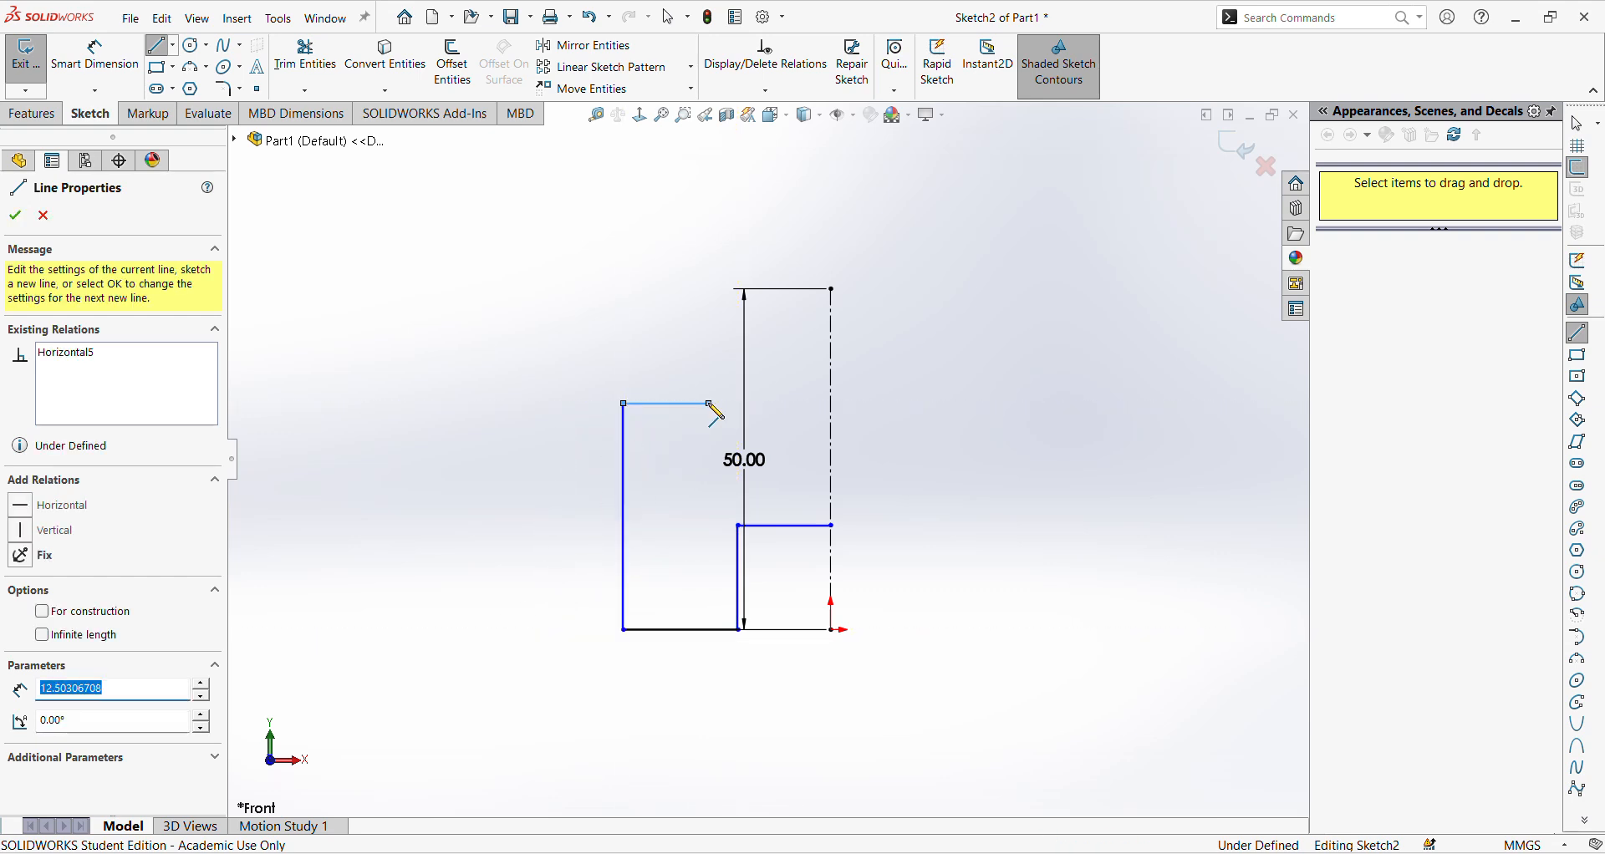
{"action": "left_click", "coordinate": [709, 338]}
{"action": "left_click", "coordinate": [783, 338]}
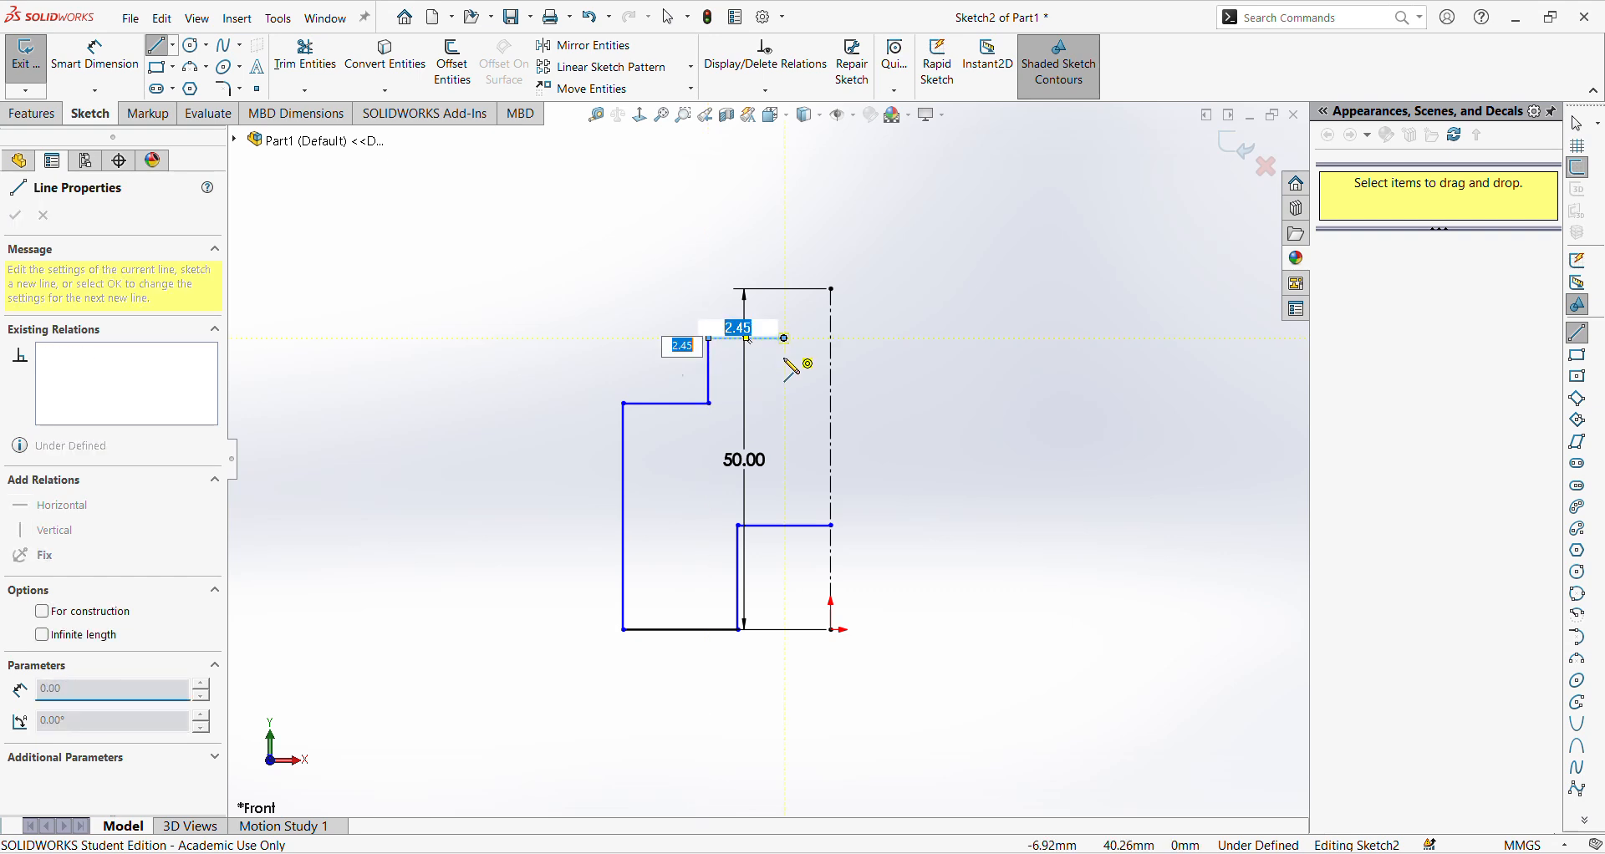
{"action": "left_click", "coordinate": [783, 404]}
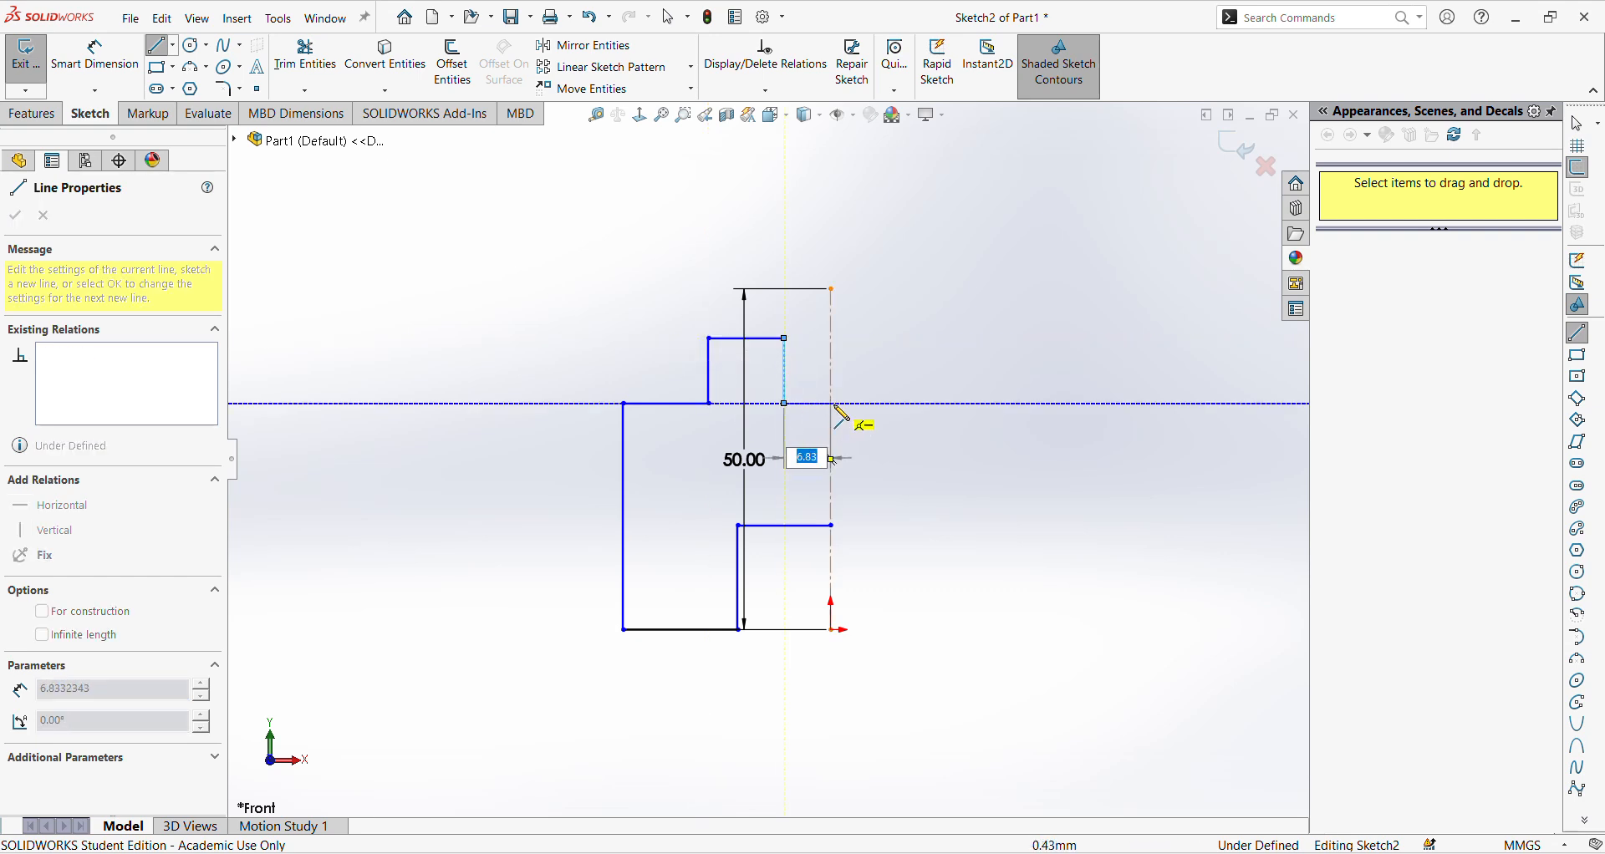
{"action": "left_click", "coordinate": [830, 403]}
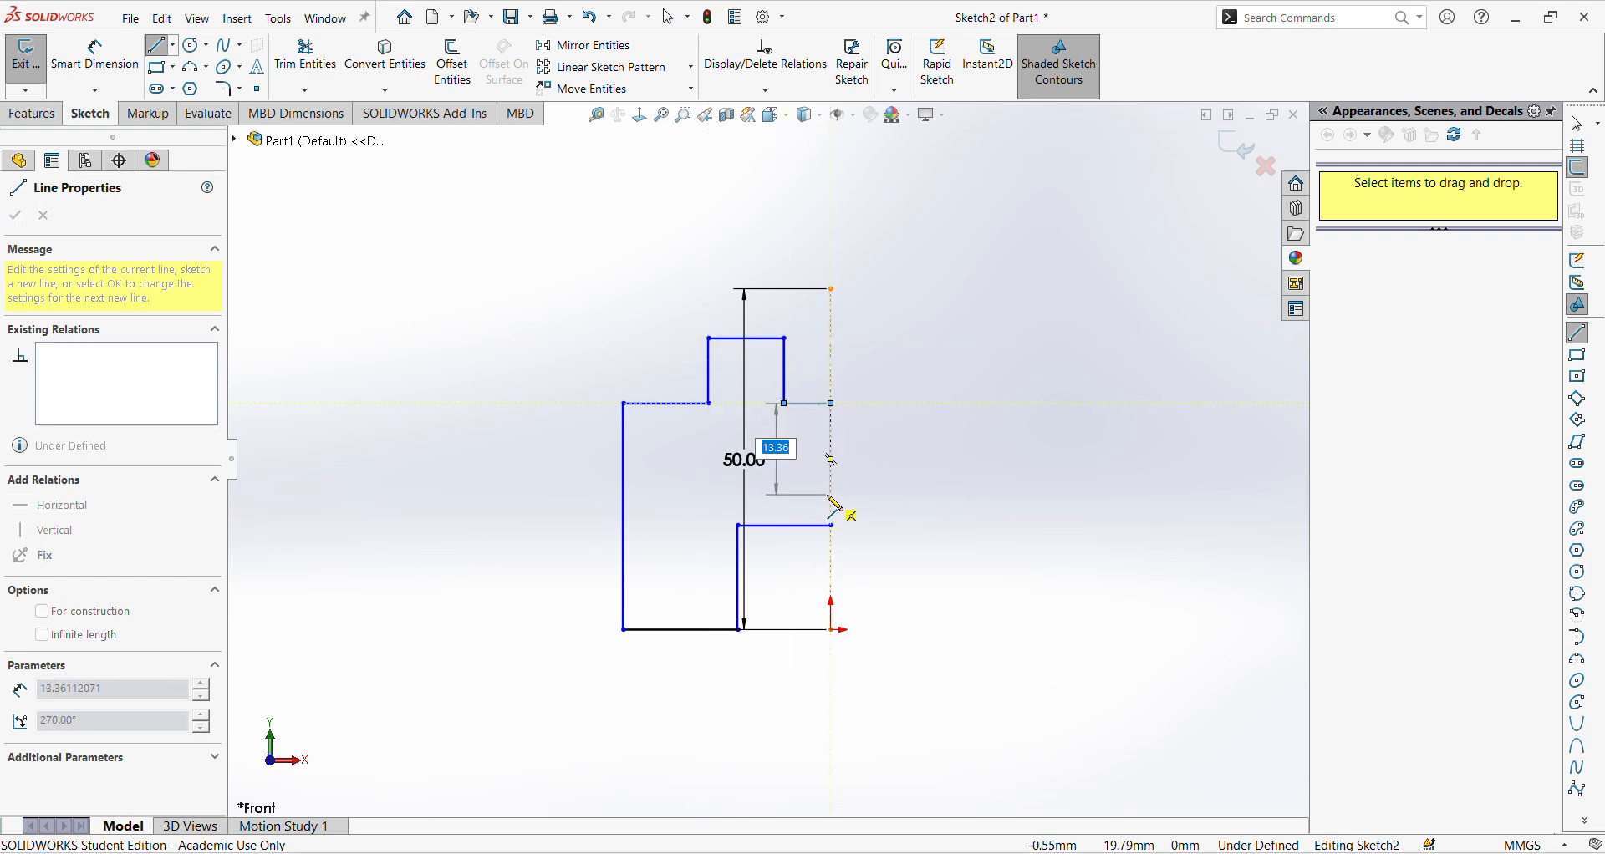
{"action": "key", "text": "Escape"}
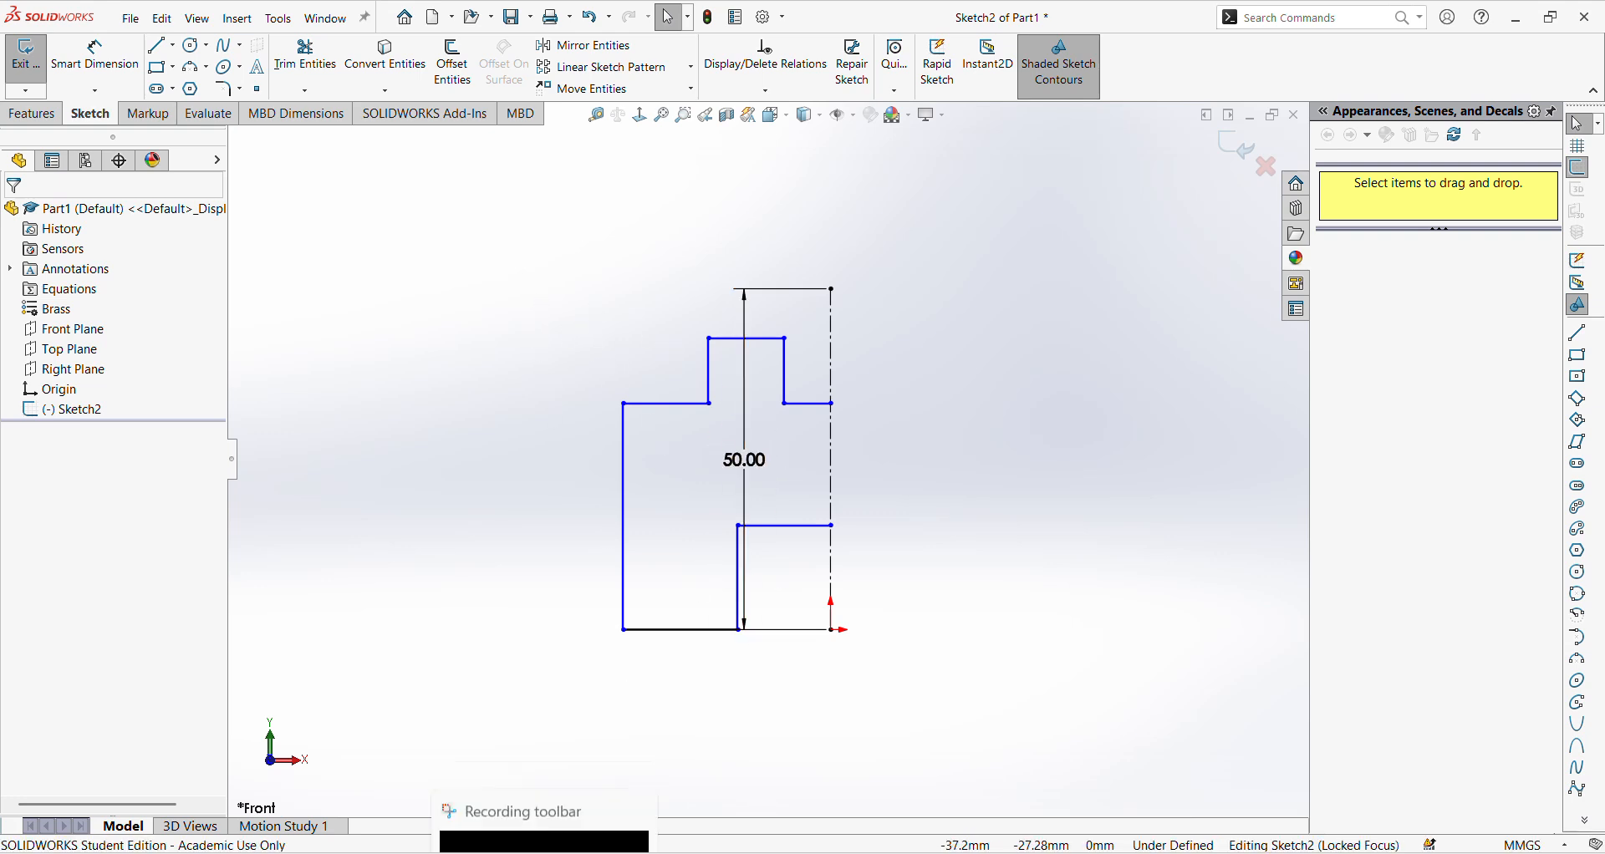
Consult the castle drawing and dimension the arch's height above the base line as 25 mm in the part sketch
{"action": "mouse_move", "coordinate": [498, 853]}
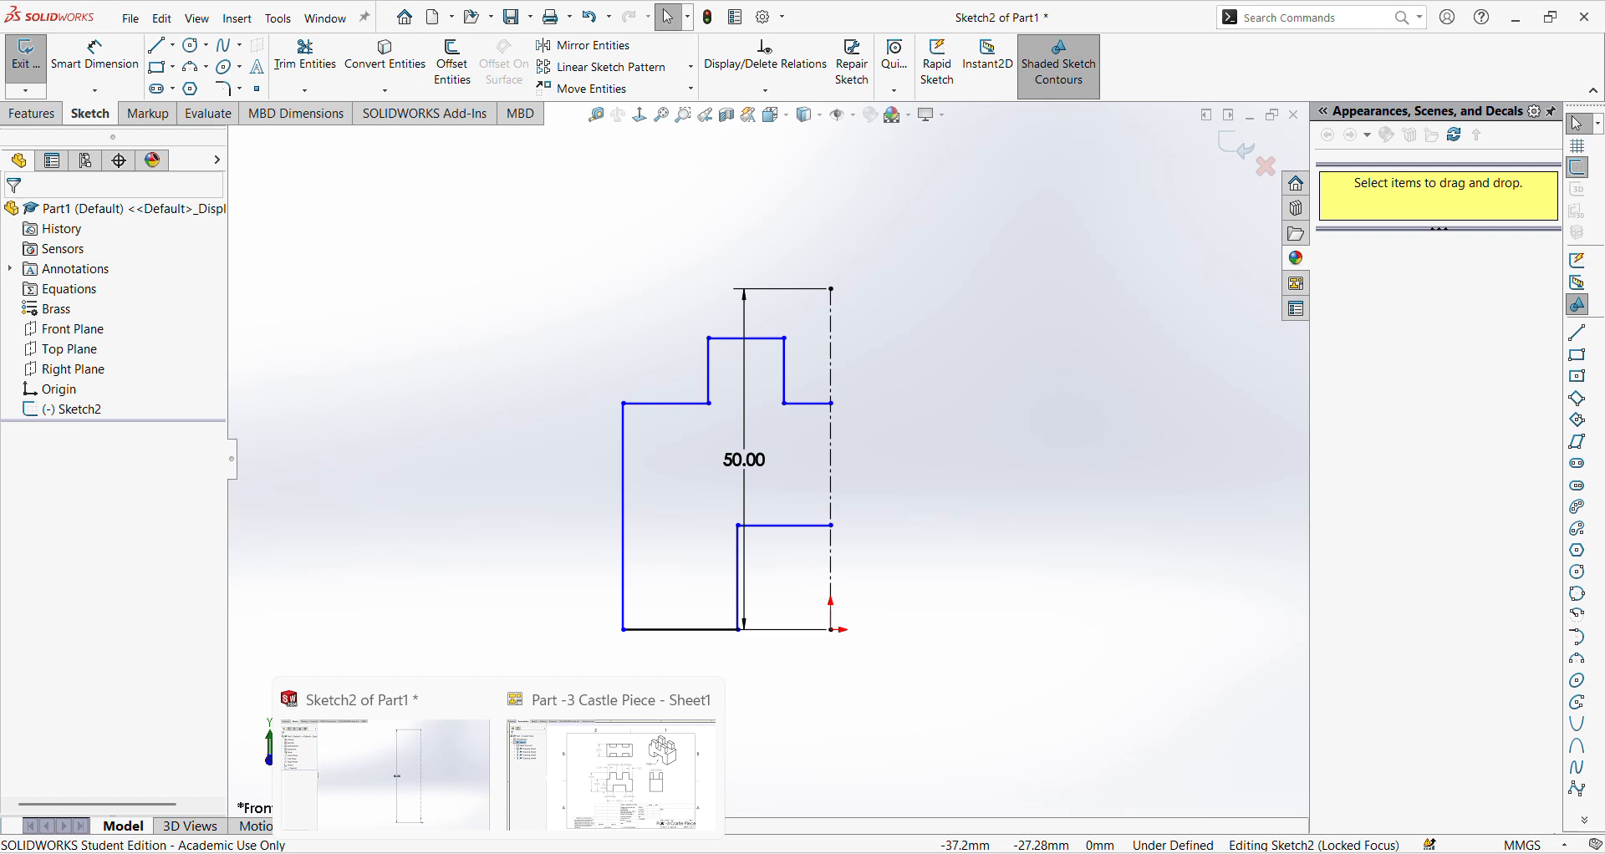
{"action": "left_click", "coordinate": [611, 765]}
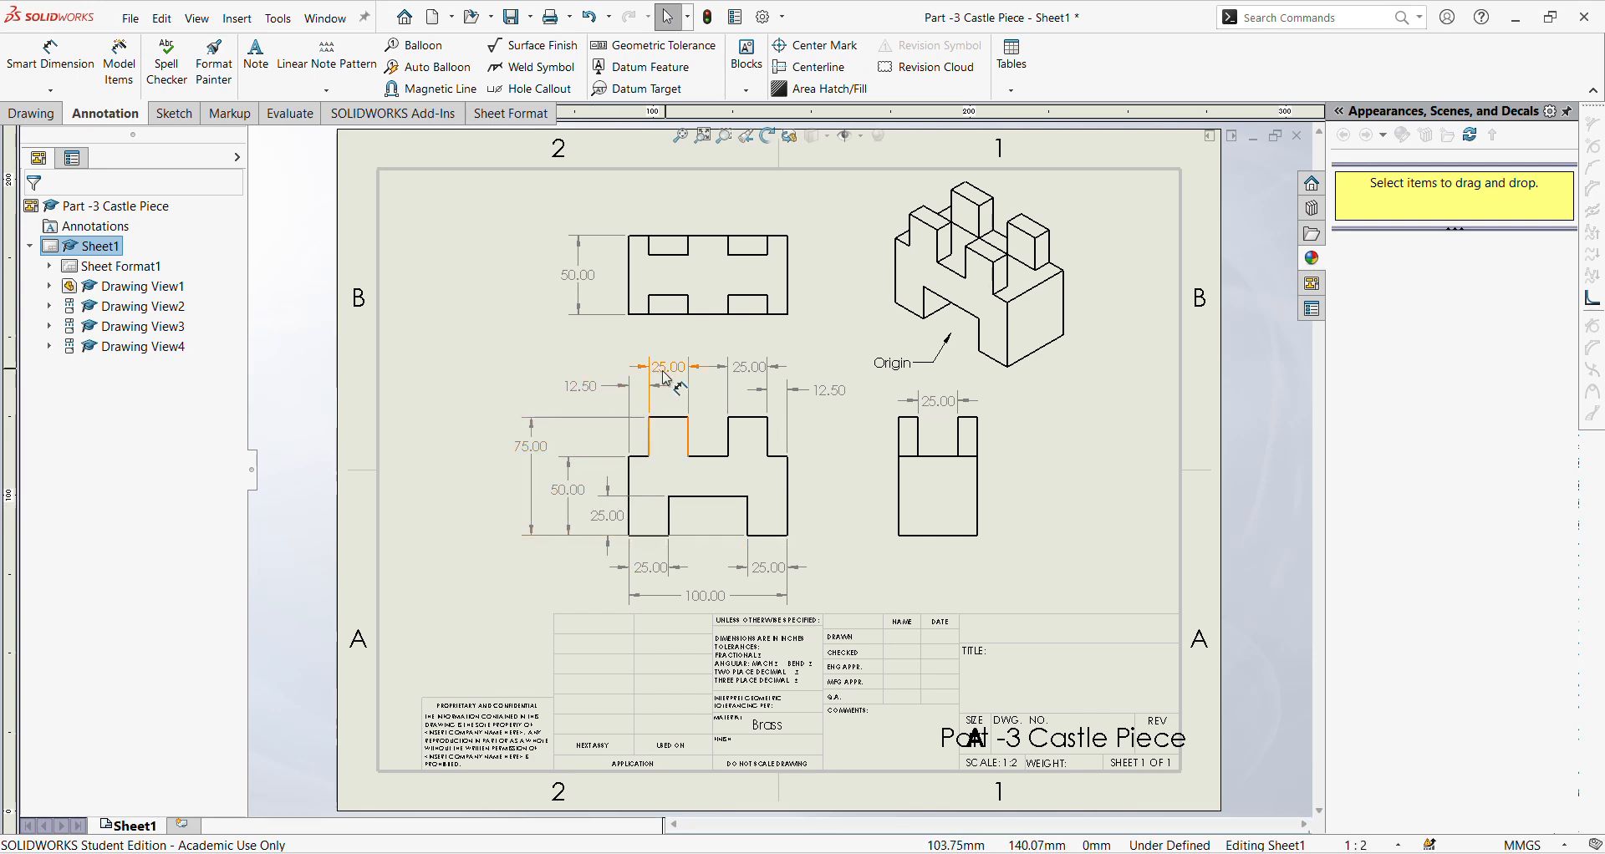
{"action": "mouse_move", "coordinate": [499, 853]}
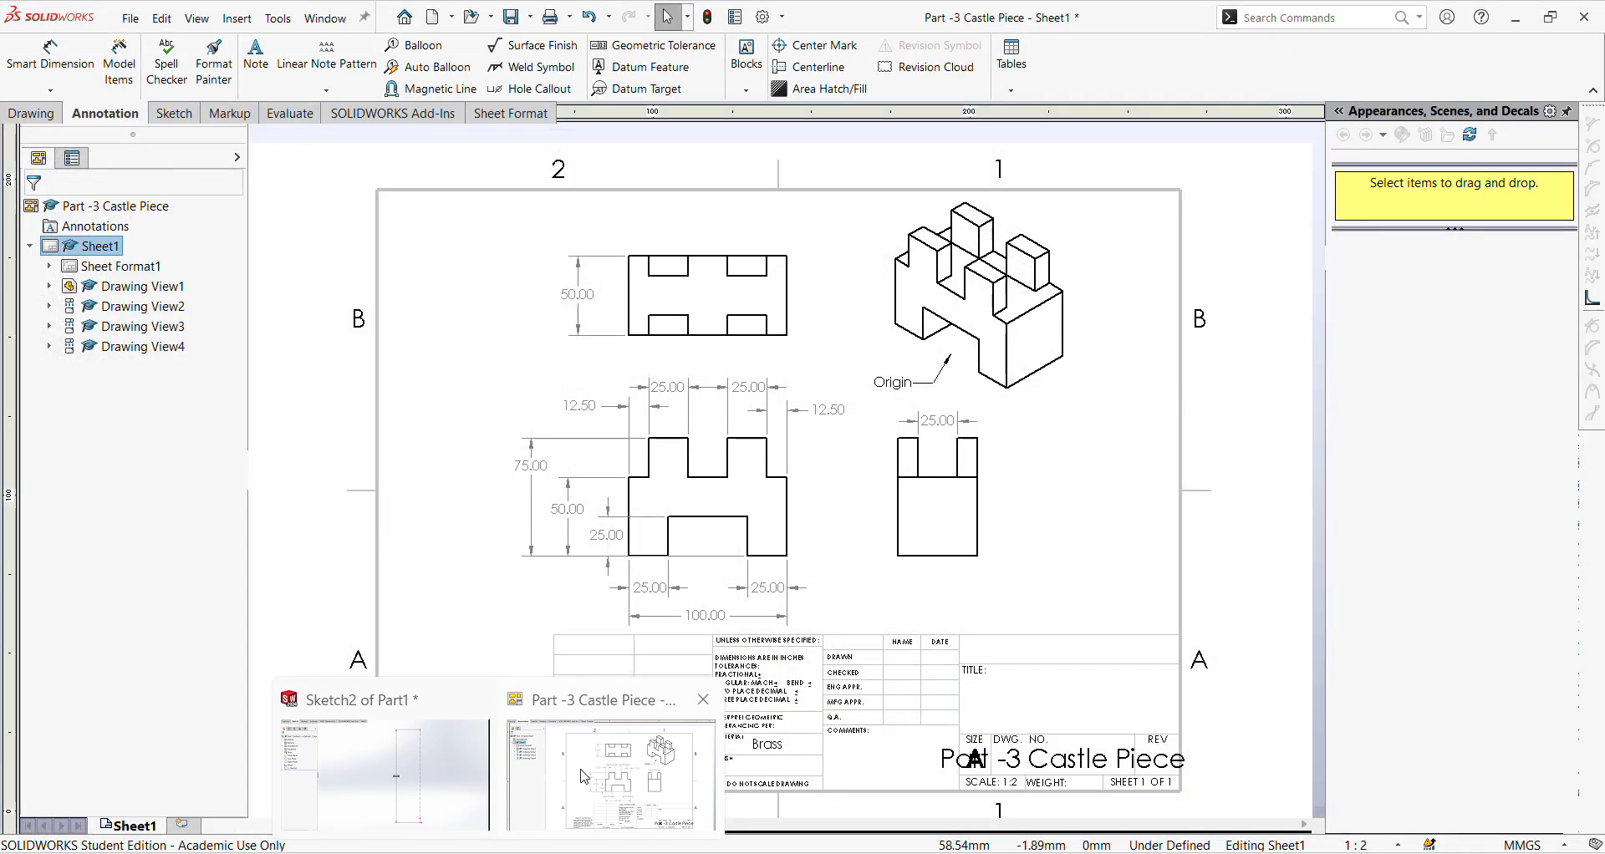
{"action": "left_click", "coordinate": [466, 795]}
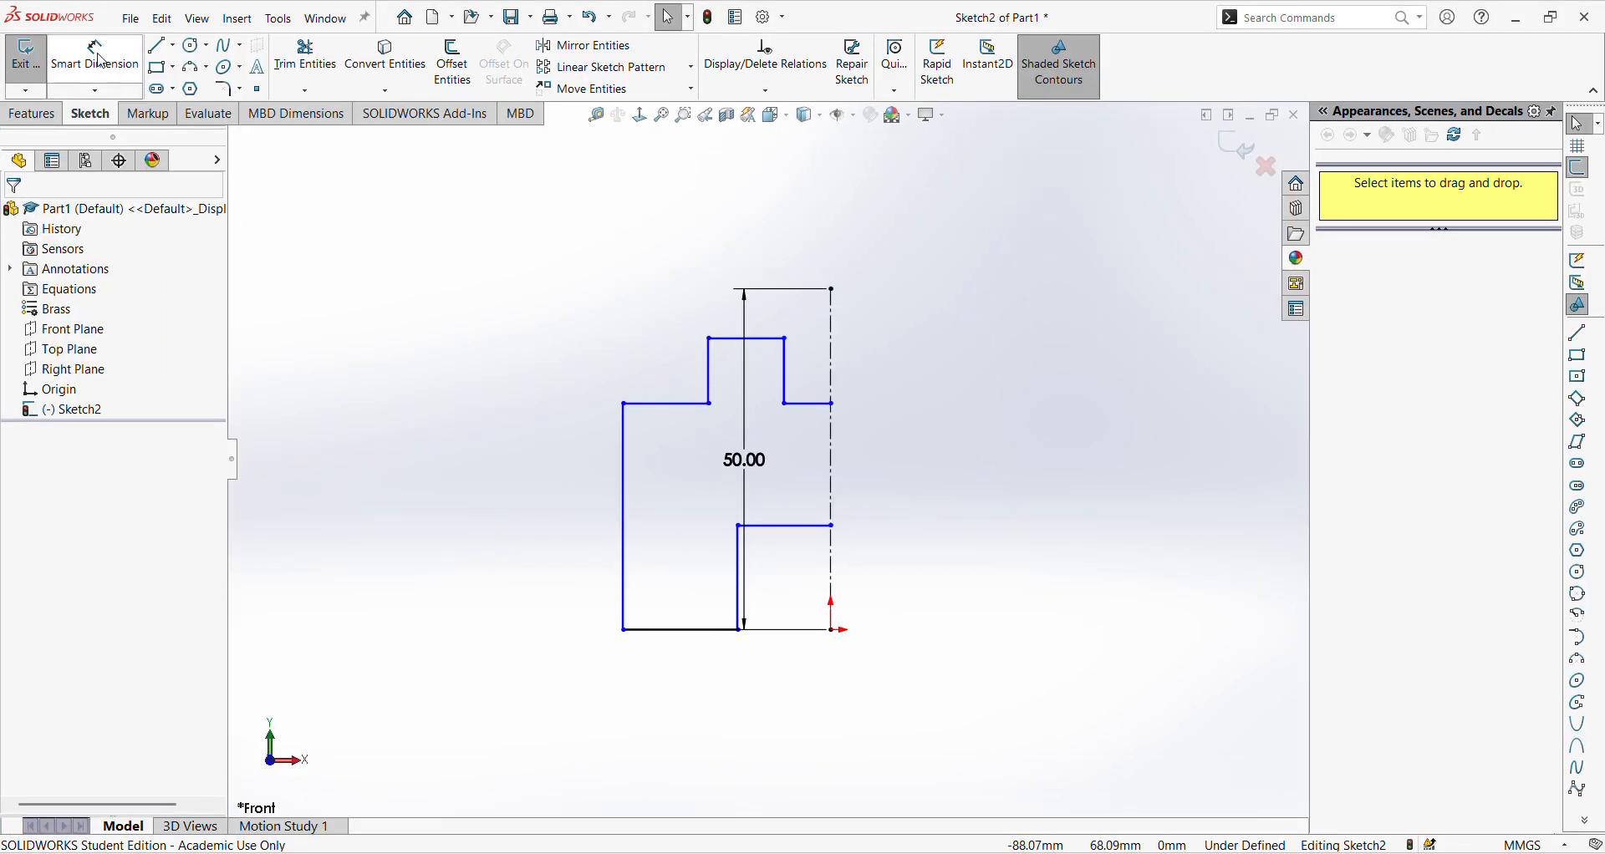
{"action": "left_click", "coordinate": [95, 56]}
{"action": "left_click", "coordinate": [794, 526]}
{"action": "left_click", "coordinate": [702, 629]}
{"action": "left_click", "coordinate": [511, 606]}
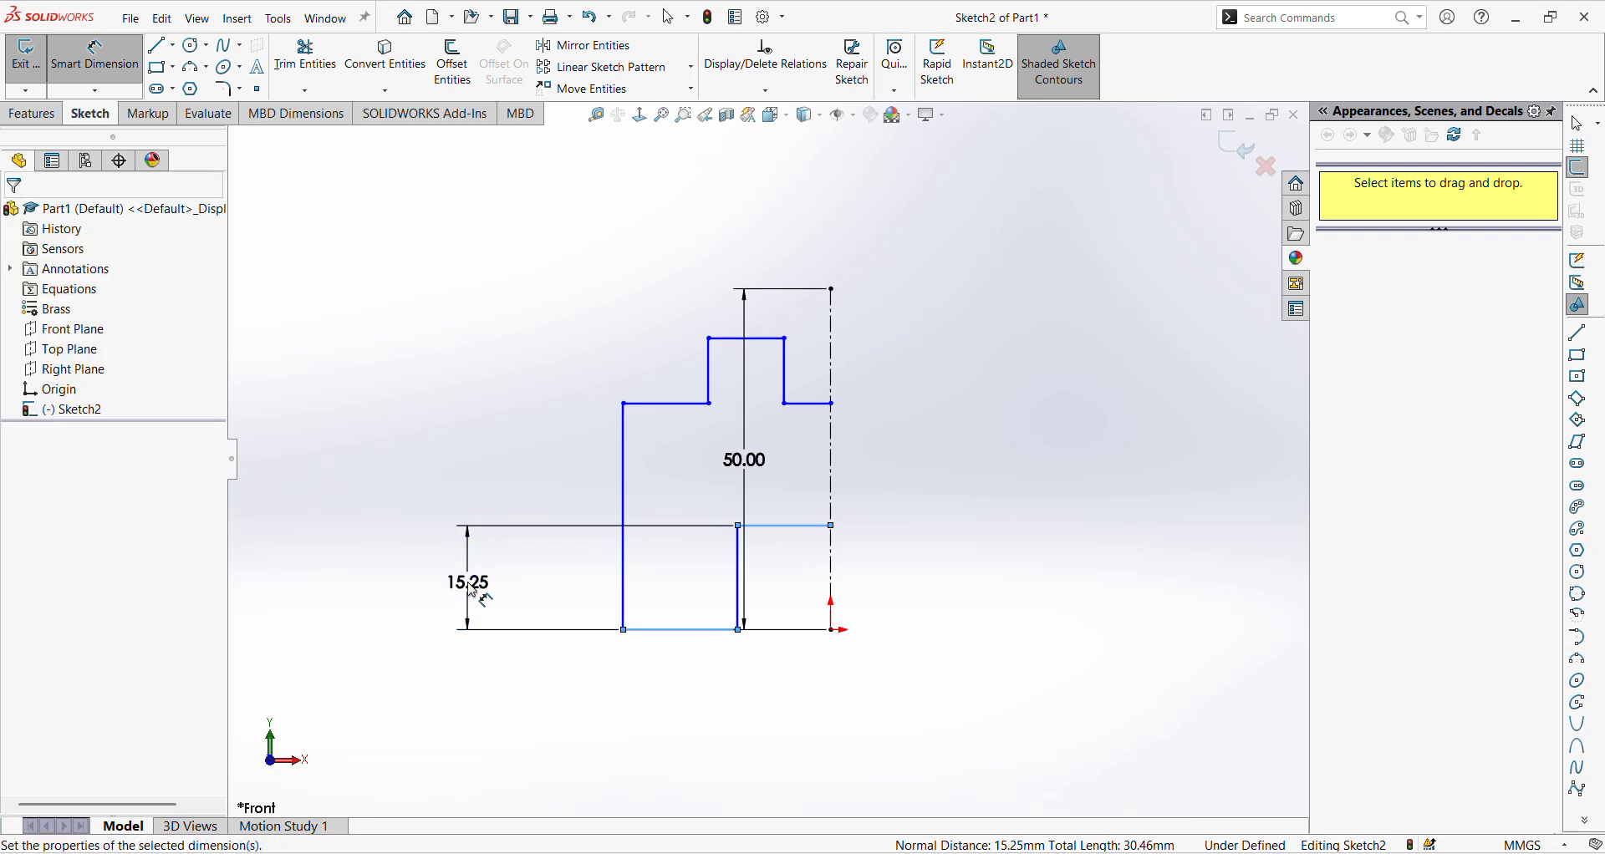
{"action": "type", "text": "25"}
{"action": "key", "text": "Return"}
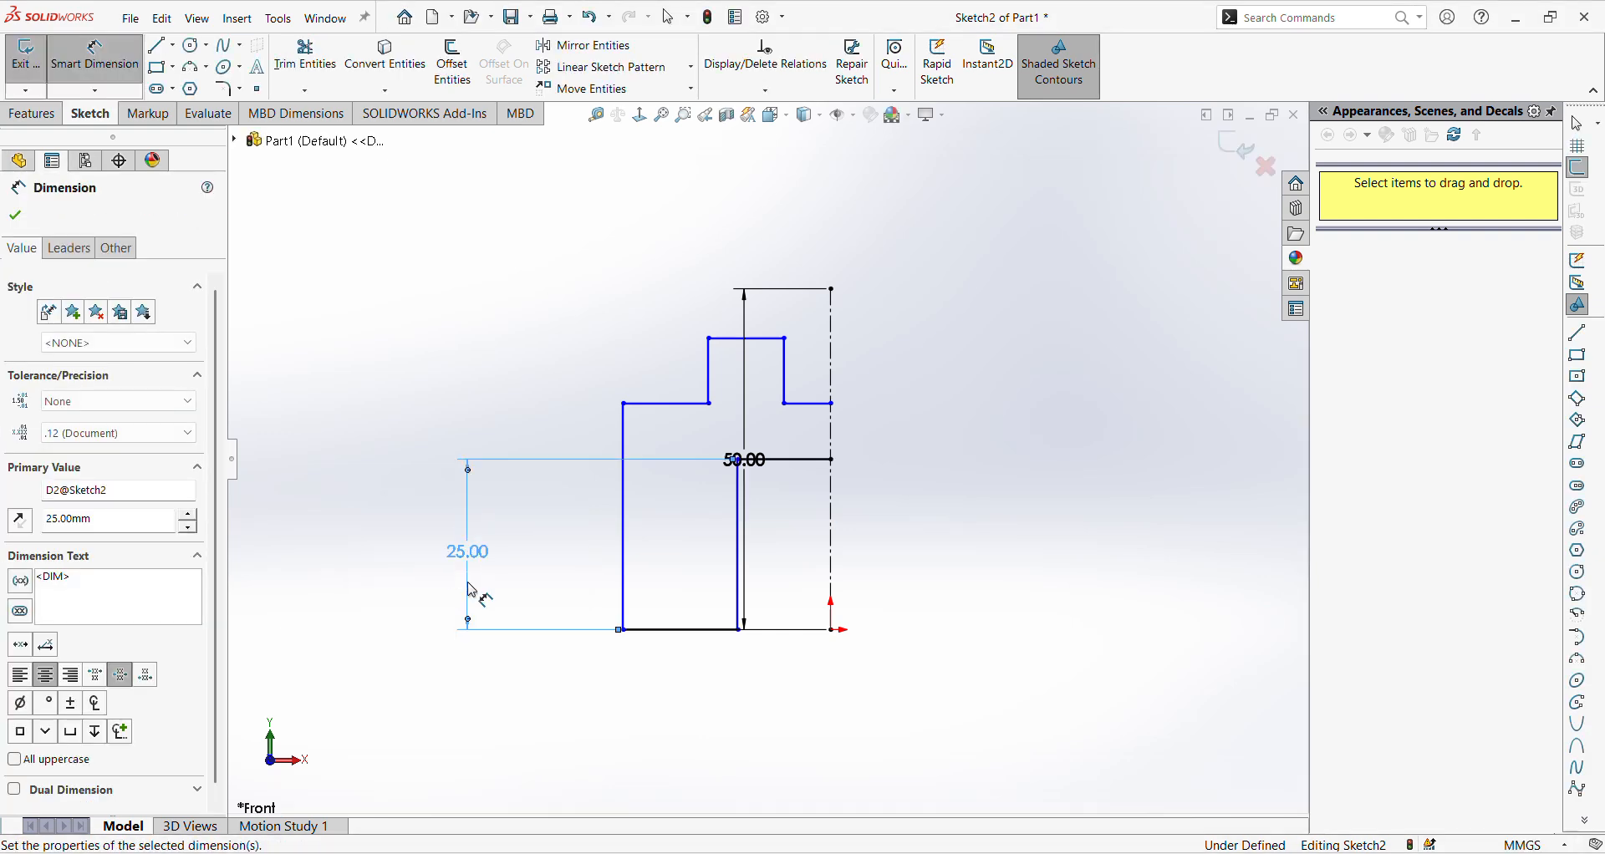
Dimension the width of the castle's leg between its inner and outer vertical lines as 25 mm
{"action": "left_click", "coordinate": [739, 573]}
{"action": "left_click", "coordinate": [624, 568]}
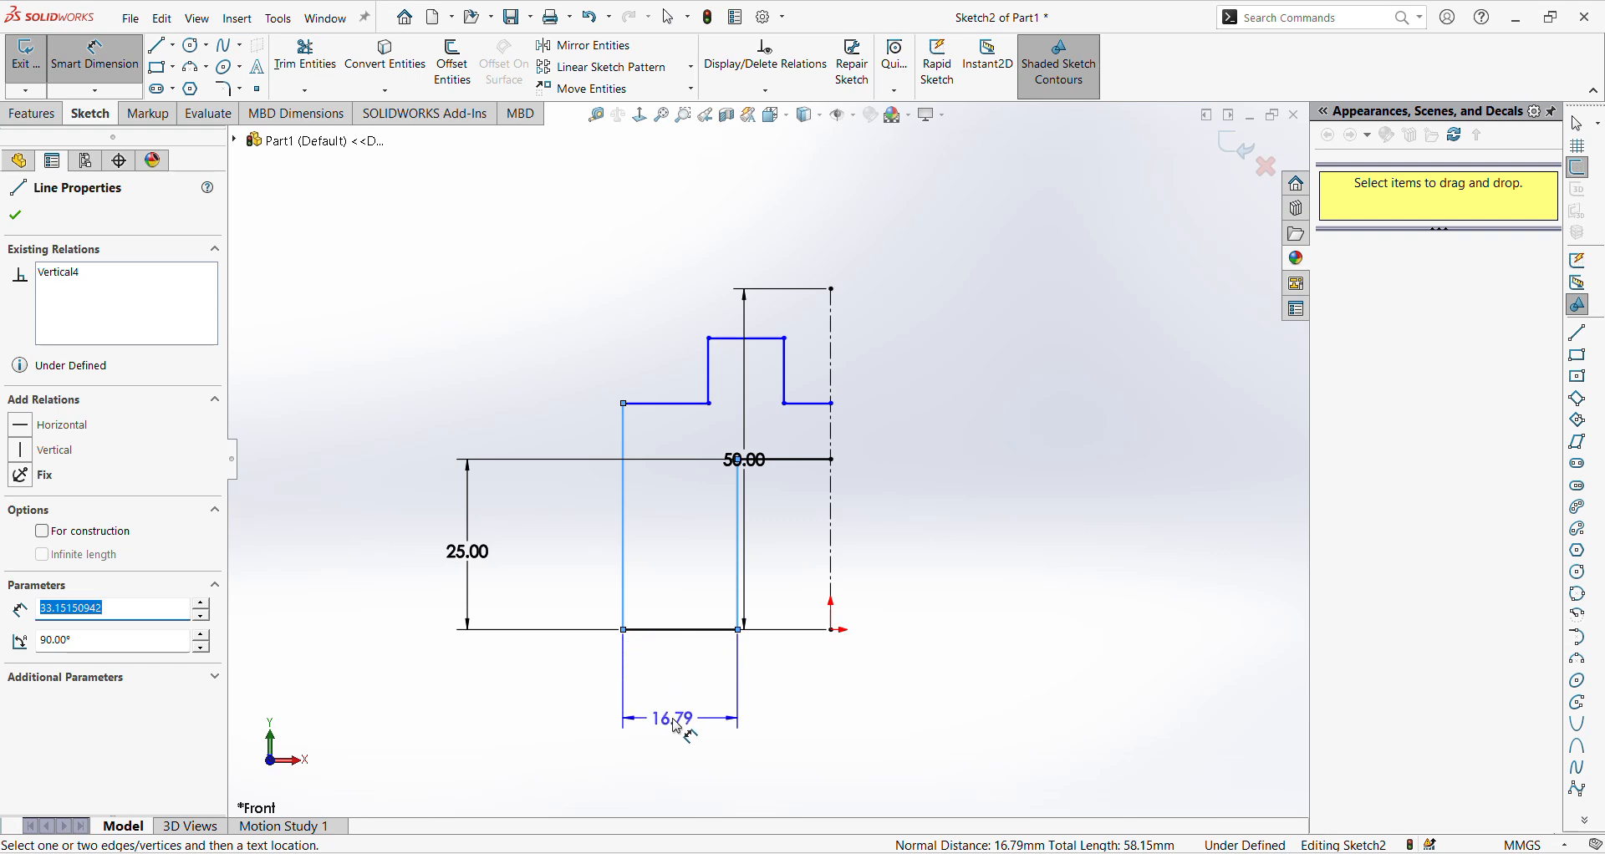
{"action": "left_click", "coordinate": [679, 720]}
{"action": "type", "text": "25"}
{"action": "key", "text": "Return"}
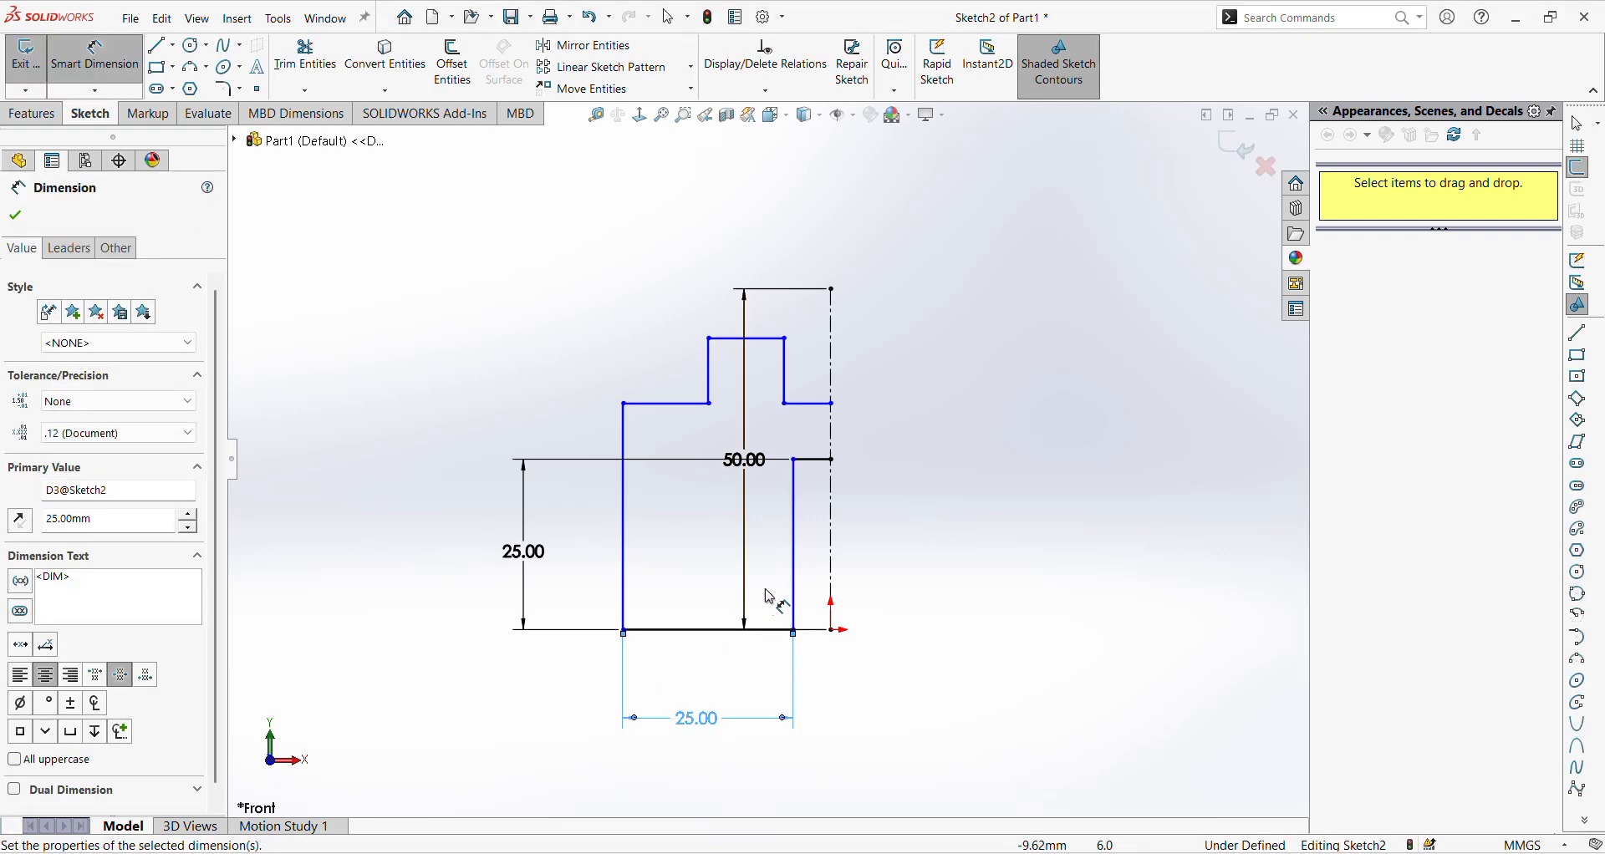
Dimension the distance from the leg's inner vertical line to the centerline as 25 mm
{"action": "left_click", "coordinate": [794, 595]}
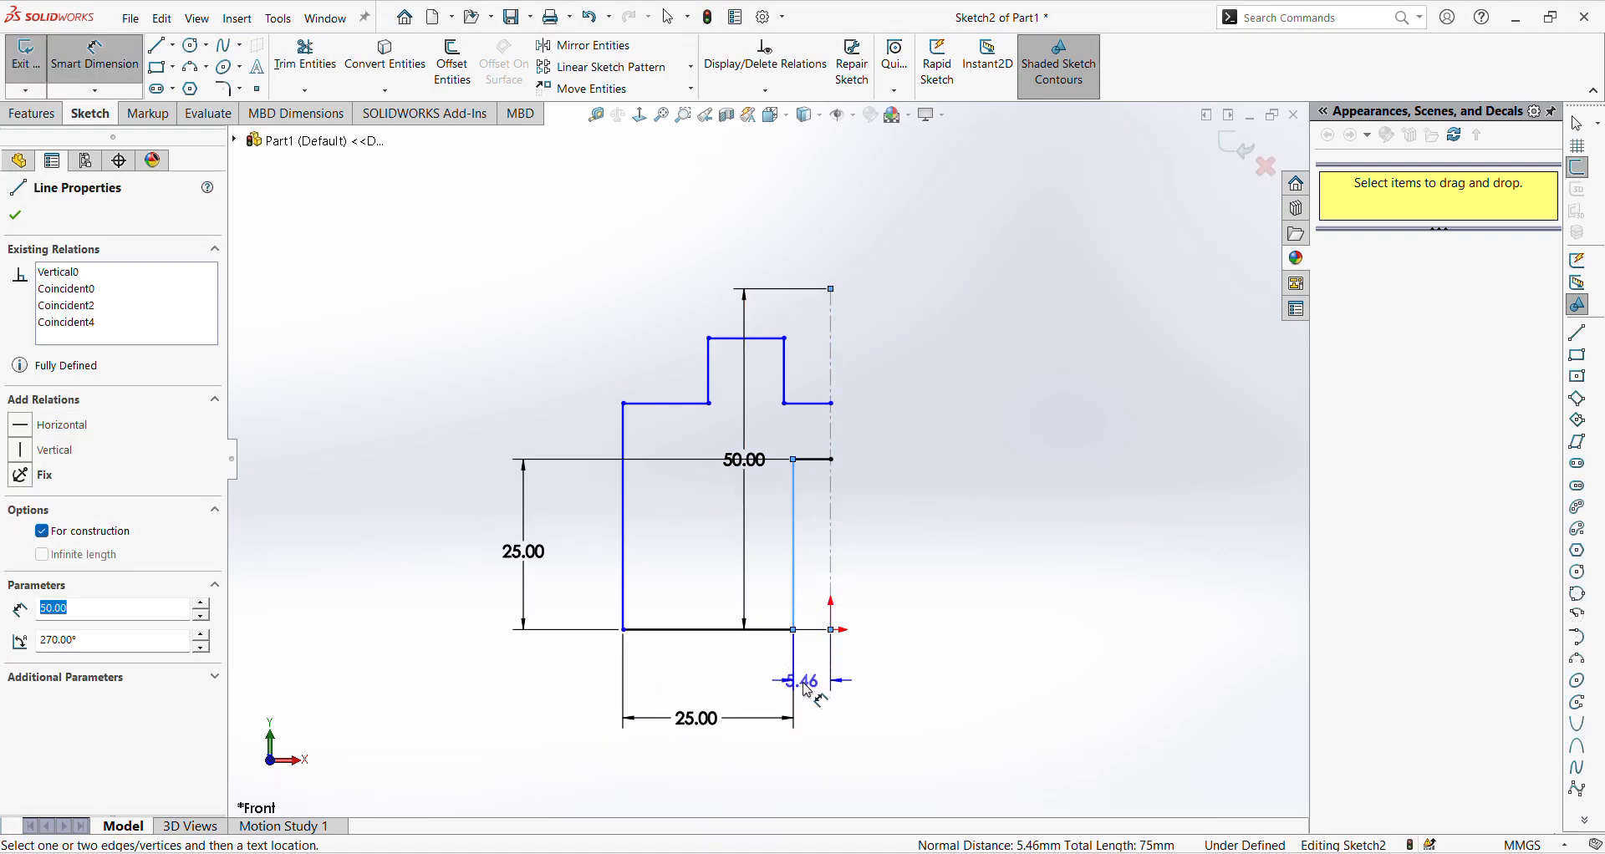
{"action": "left_click", "coordinate": [831, 633]}
{"action": "left_click", "coordinate": [823, 683]}
{"action": "type", "text": "25"}
{"action": "key", "text": "Return"}
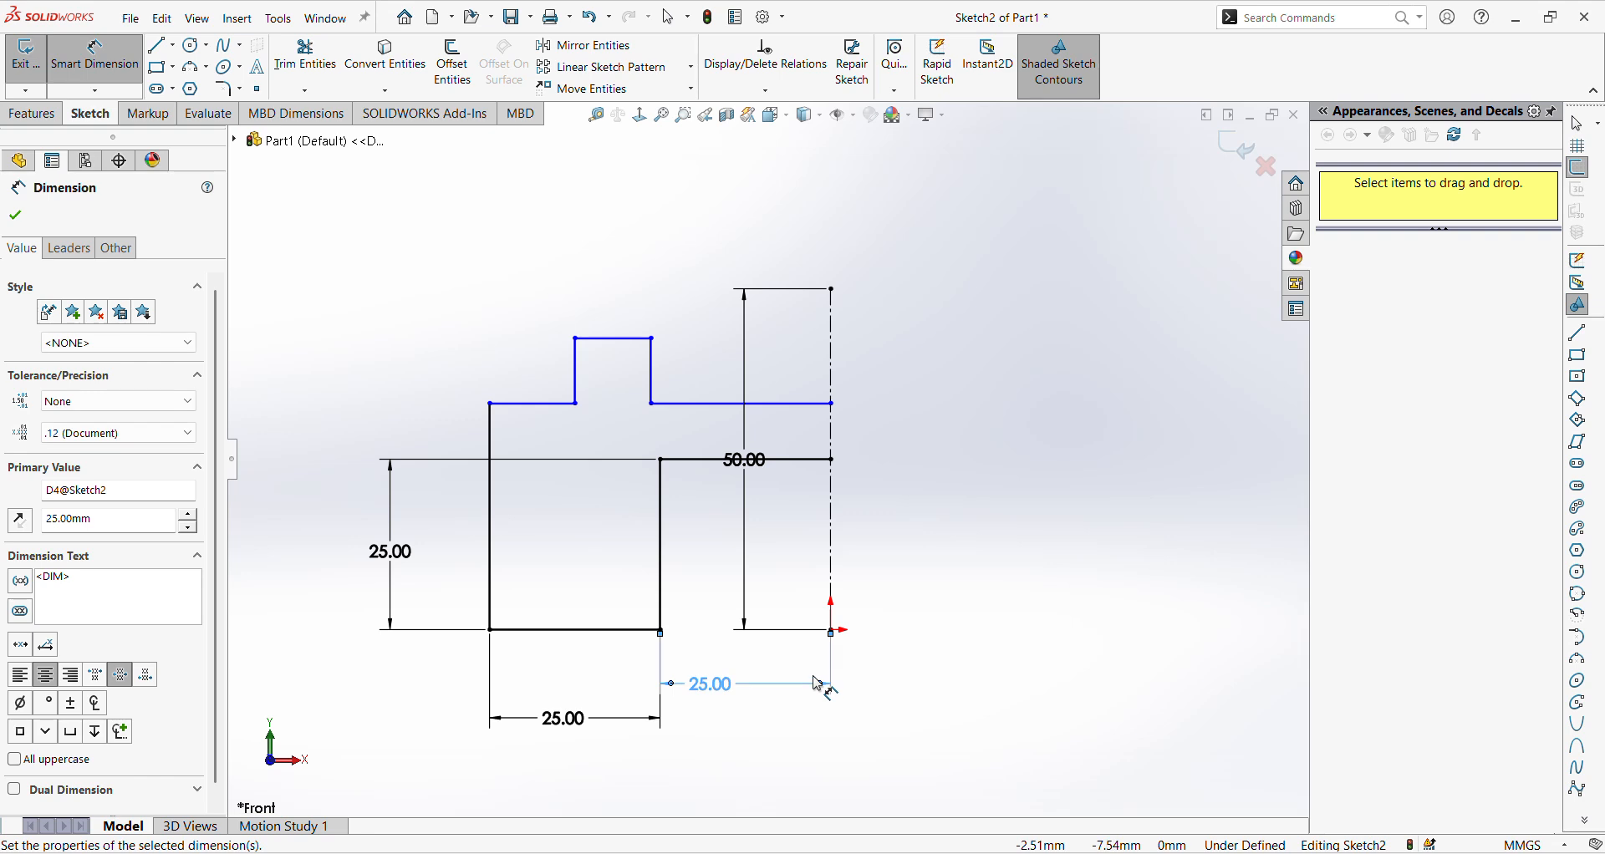
Dimension the shoulder width from the outer side line to the battlement's outer vertical line as 12.5 mm
{"action": "left_click", "coordinate": [492, 443]}
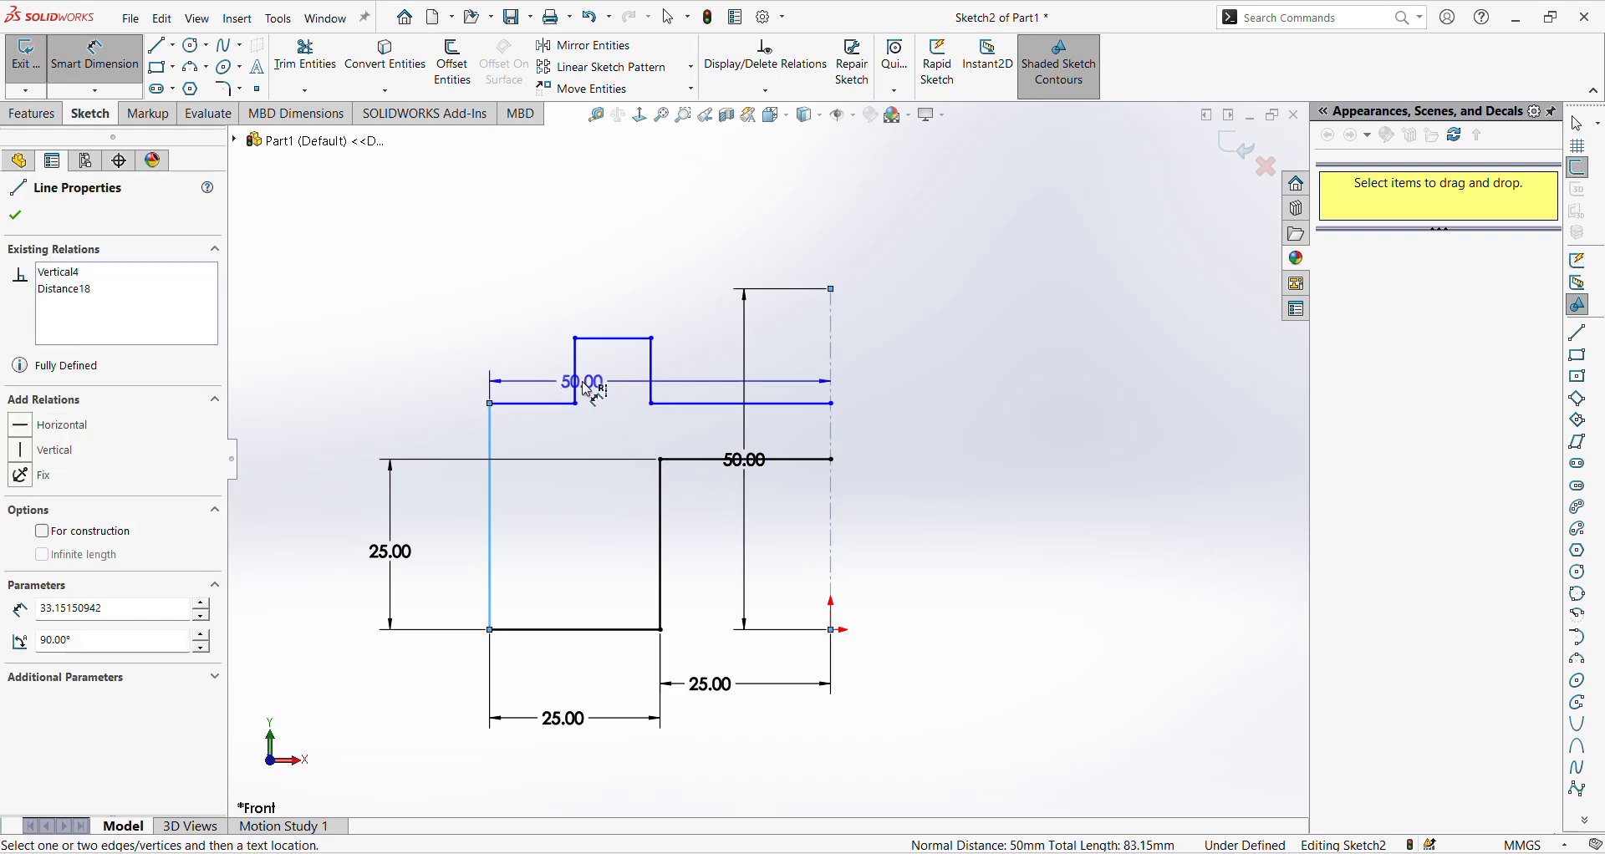
{"action": "left_click", "coordinate": [575, 381]}
{"action": "left_click", "coordinate": [542, 306]}
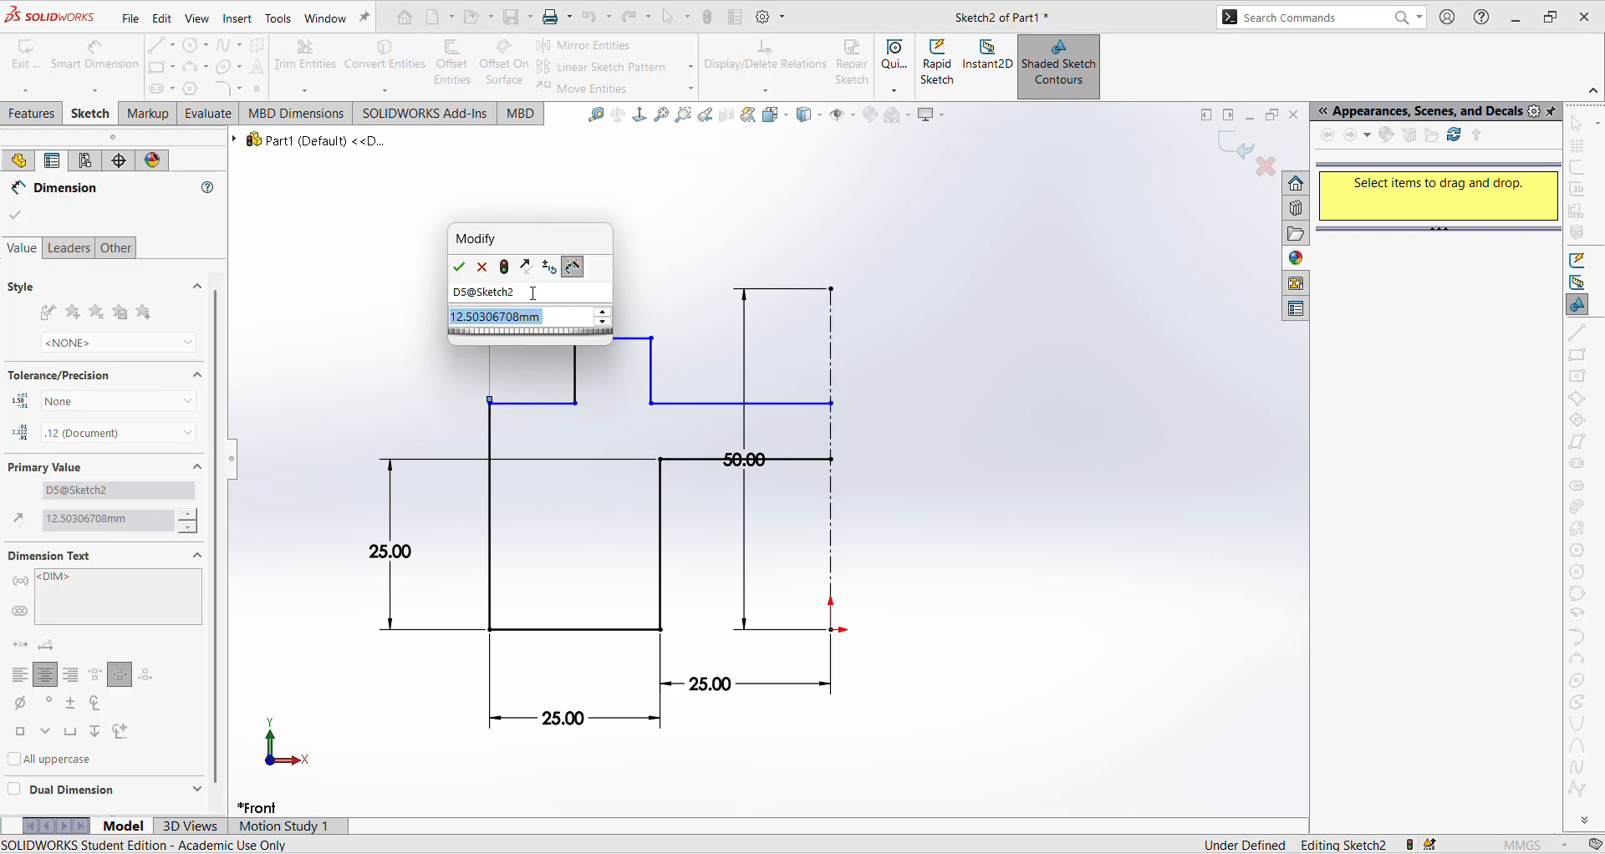
{"action": "type", "text": "12.5"}
{"action": "key", "text": "Return"}
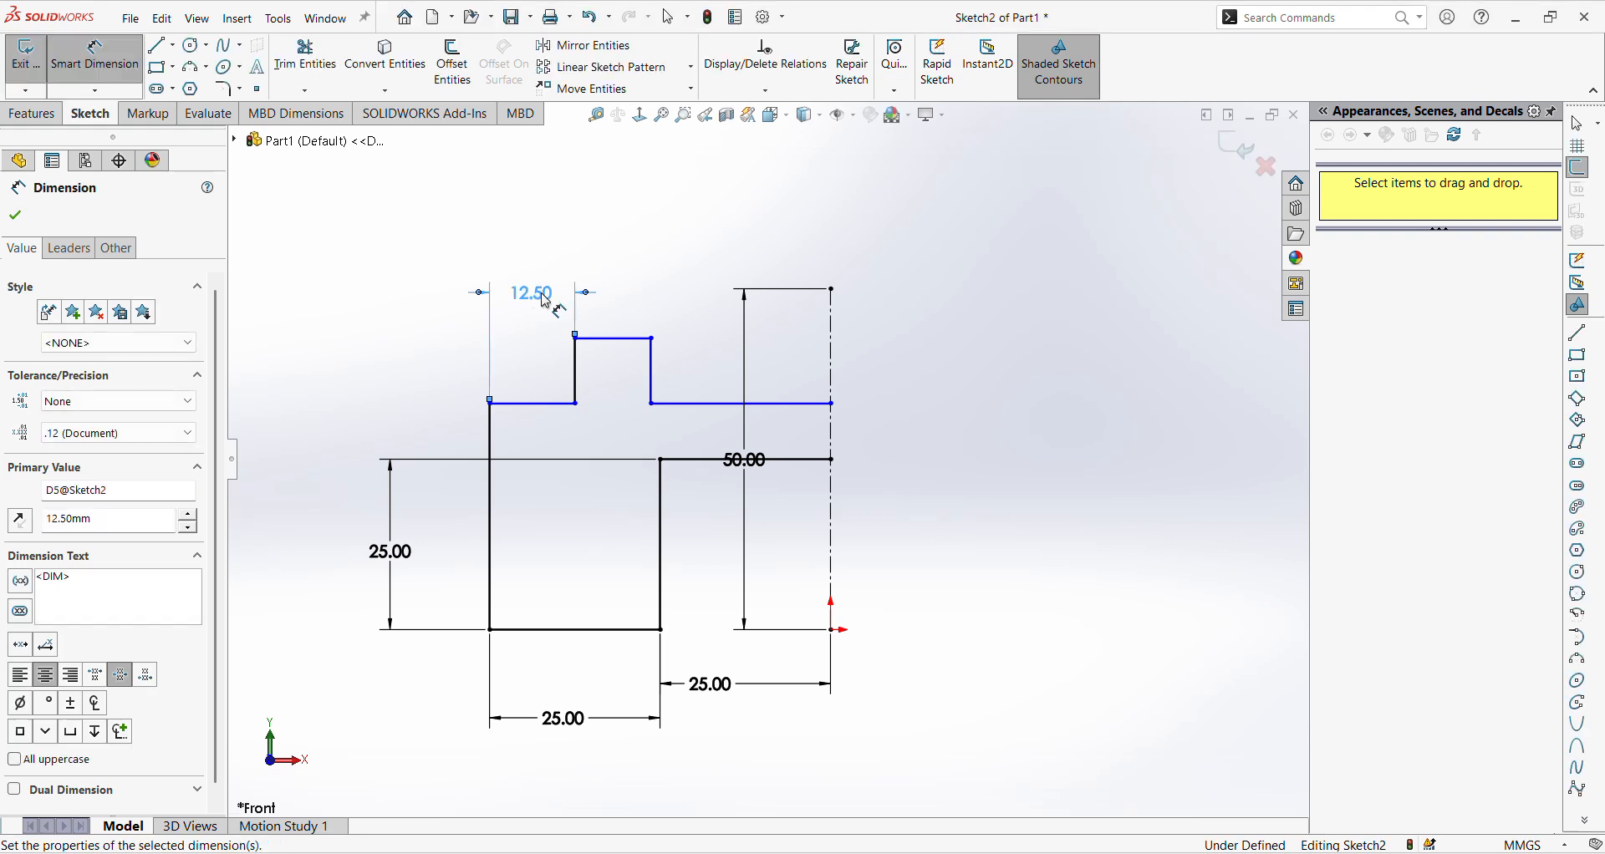
Try to dimension the height from the shoulder's outer corner to the battlement top as 25 mm
{"action": "left_click", "coordinate": [600, 345]}
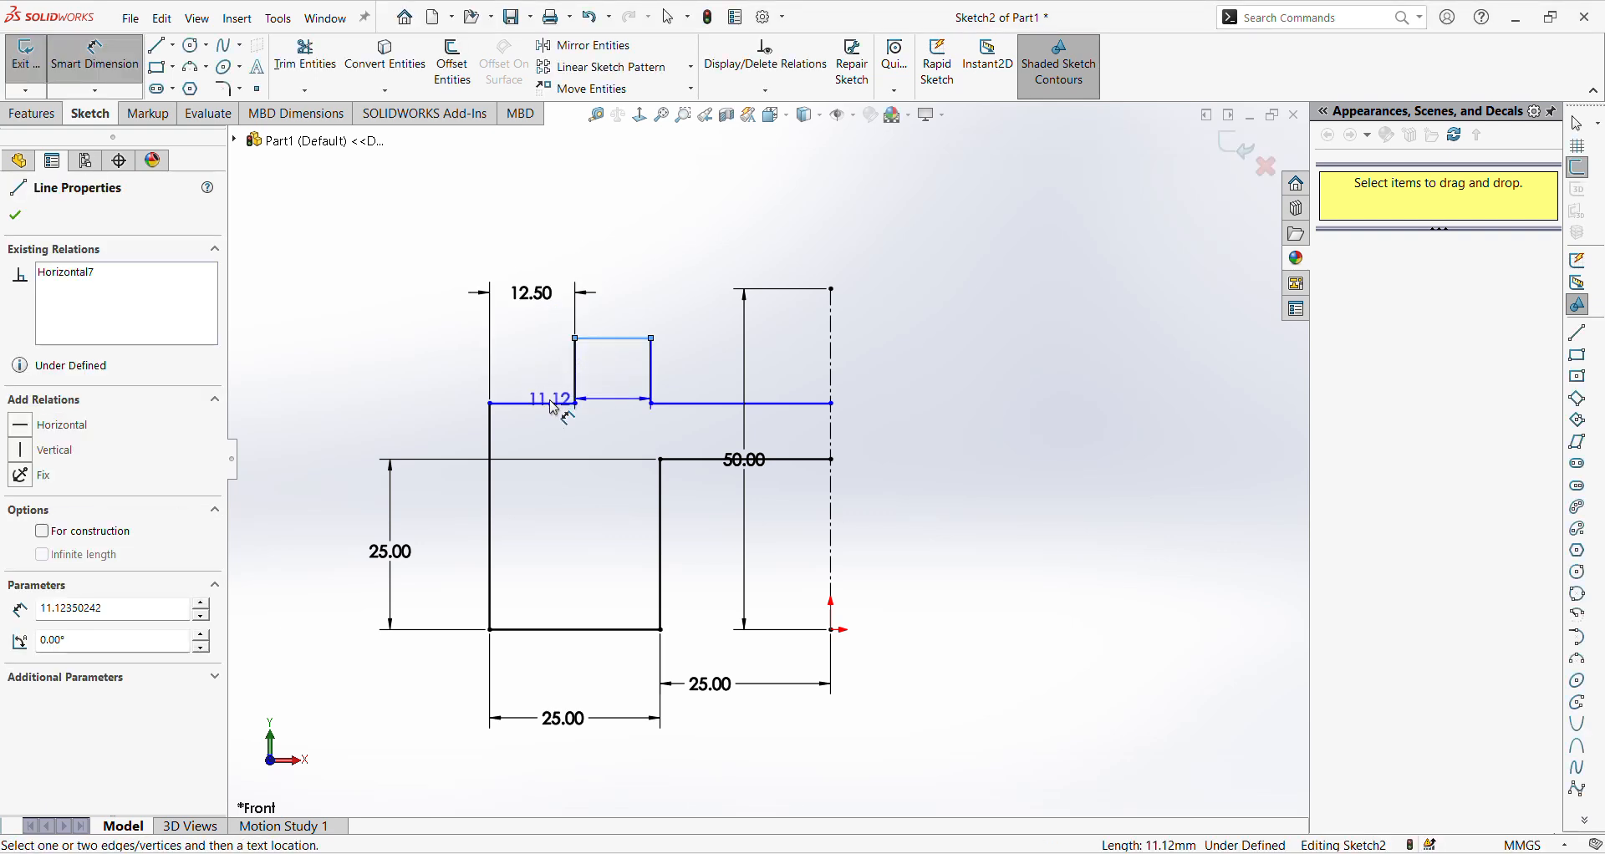
{"action": "left_click", "coordinate": [489, 404]}
{"action": "left_click", "coordinate": [388, 376]}
{"action": "type", "text": "25"}
{"action": "key", "text": "Return"}
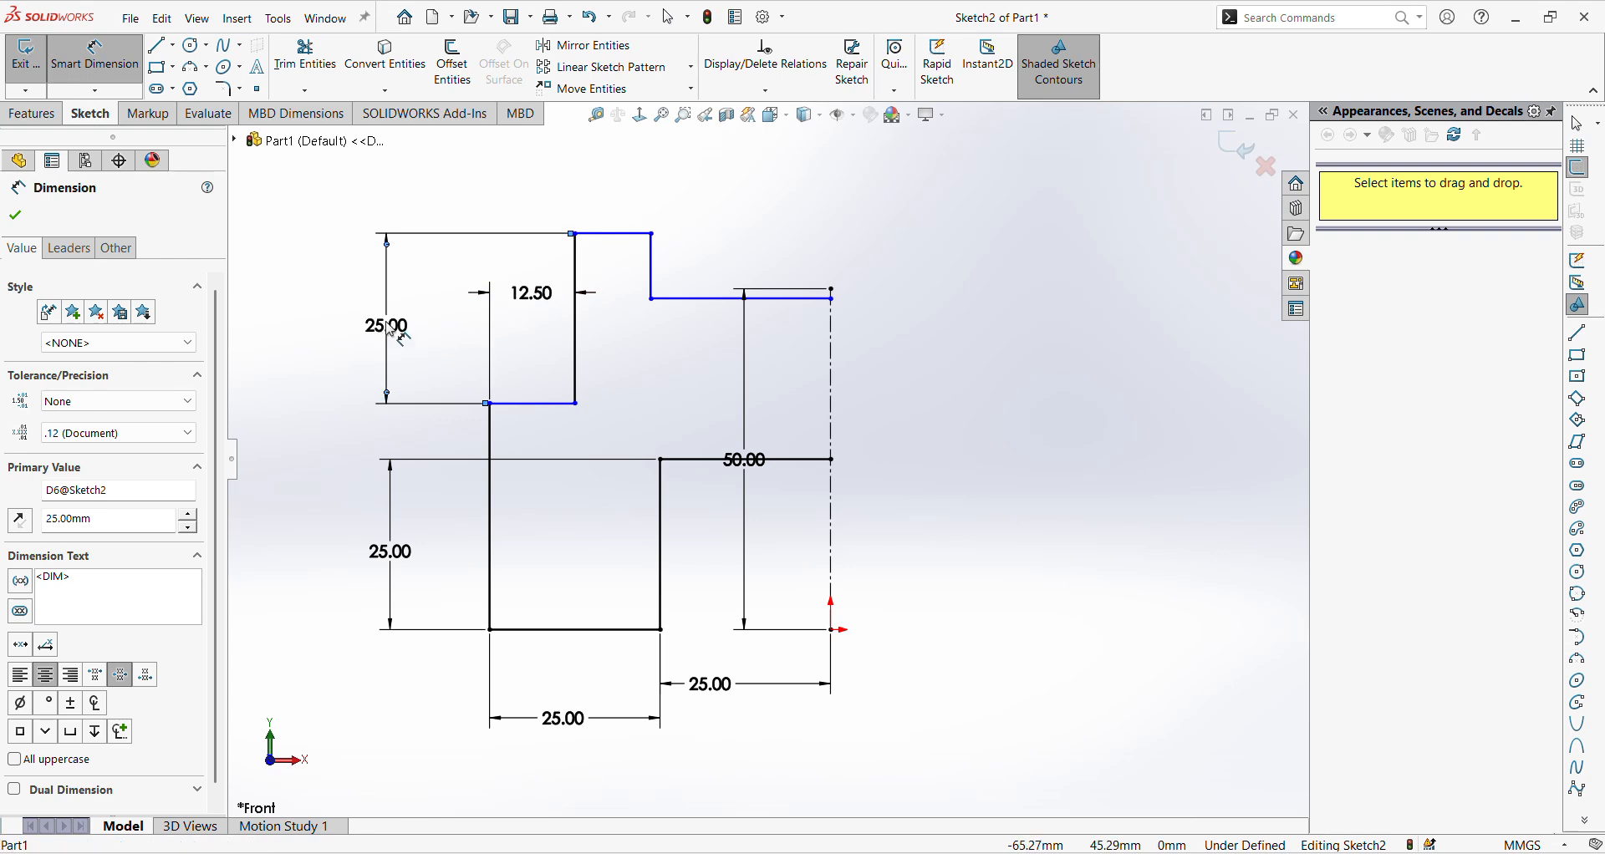
{"action": "key", "text": "Escape"}
{"action": "key", "text": "Escape"}
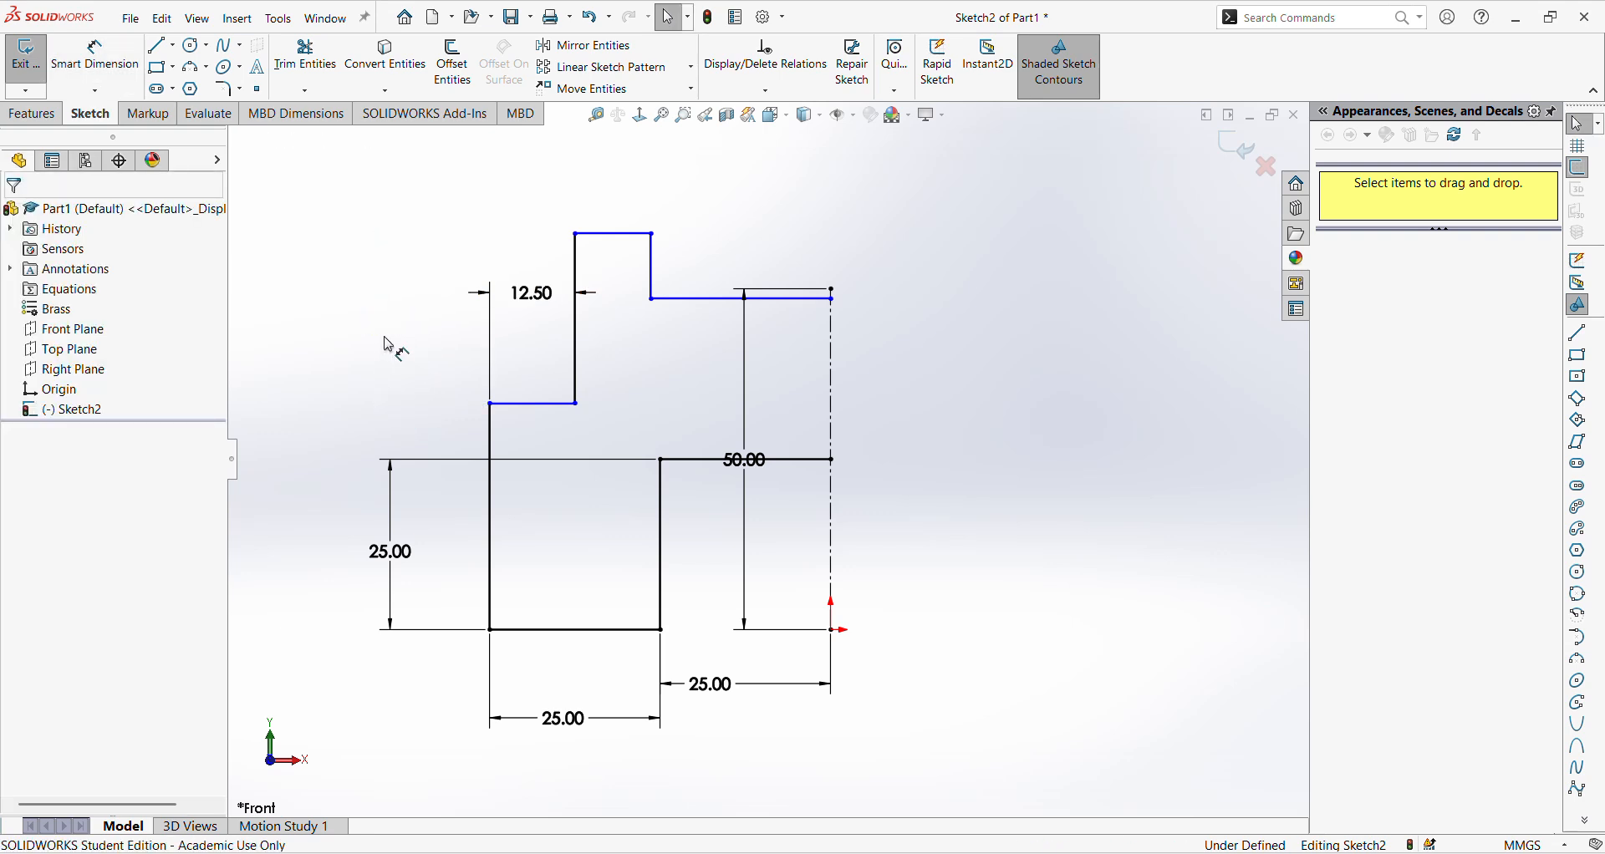
Dimension the overall height from the leg's base line to the battlement's top line as 75 mm
{"action": "left_click", "coordinate": [94, 59]}
{"action": "left_click", "coordinate": [613, 234]}
{"action": "left_click", "coordinate": [555, 630]}
{"action": "left_click", "coordinate": [303, 535]}
{"action": "type", "text": "7"}
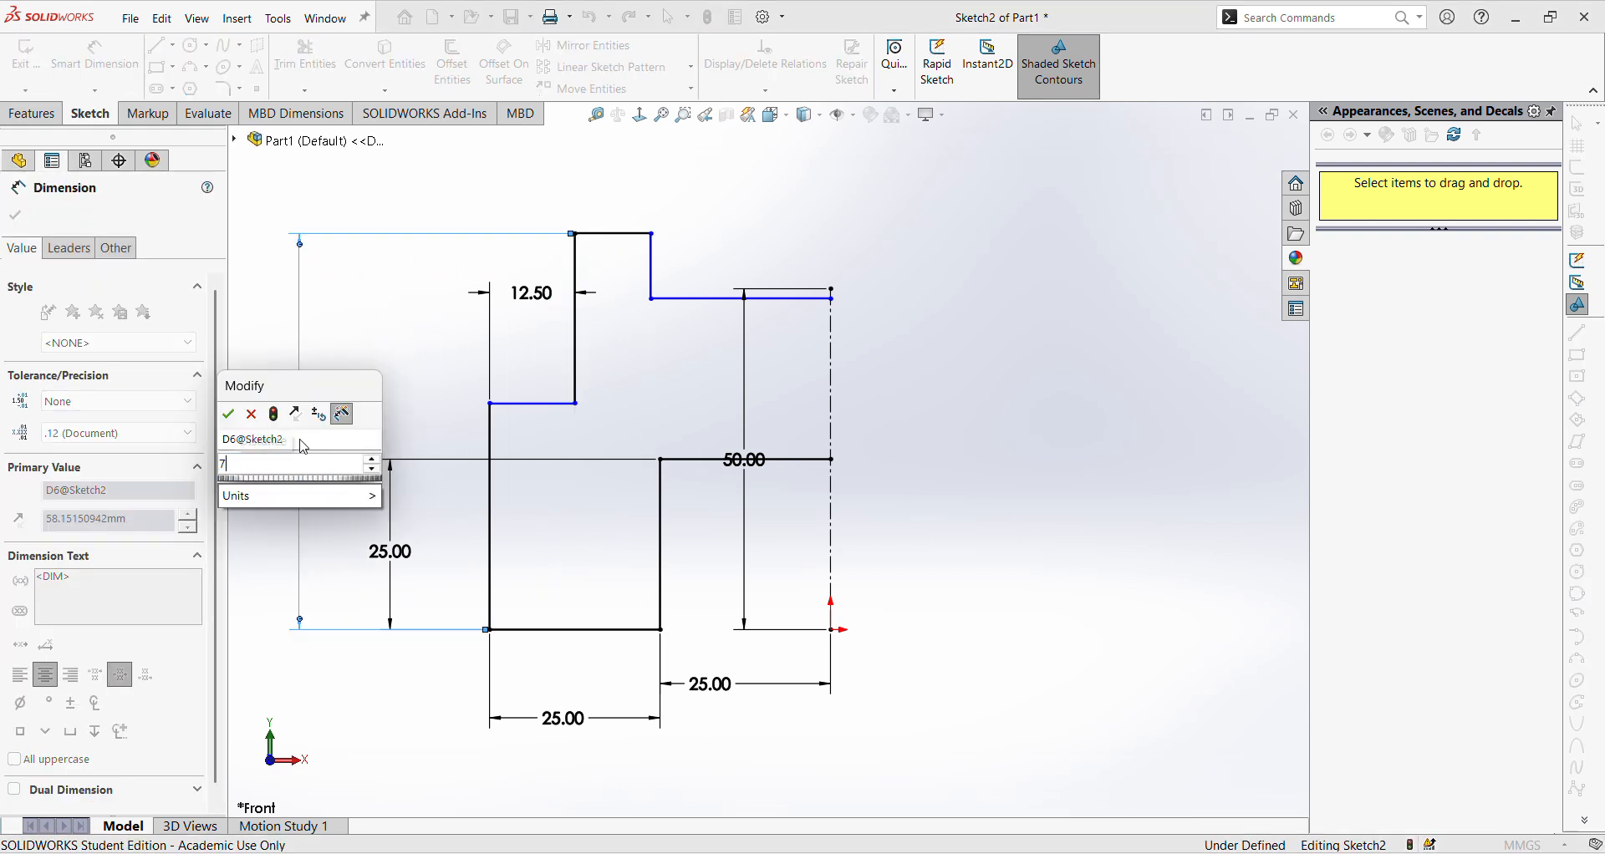
{"action": "type", "text": "5"}
{"action": "key", "text": "Return"}
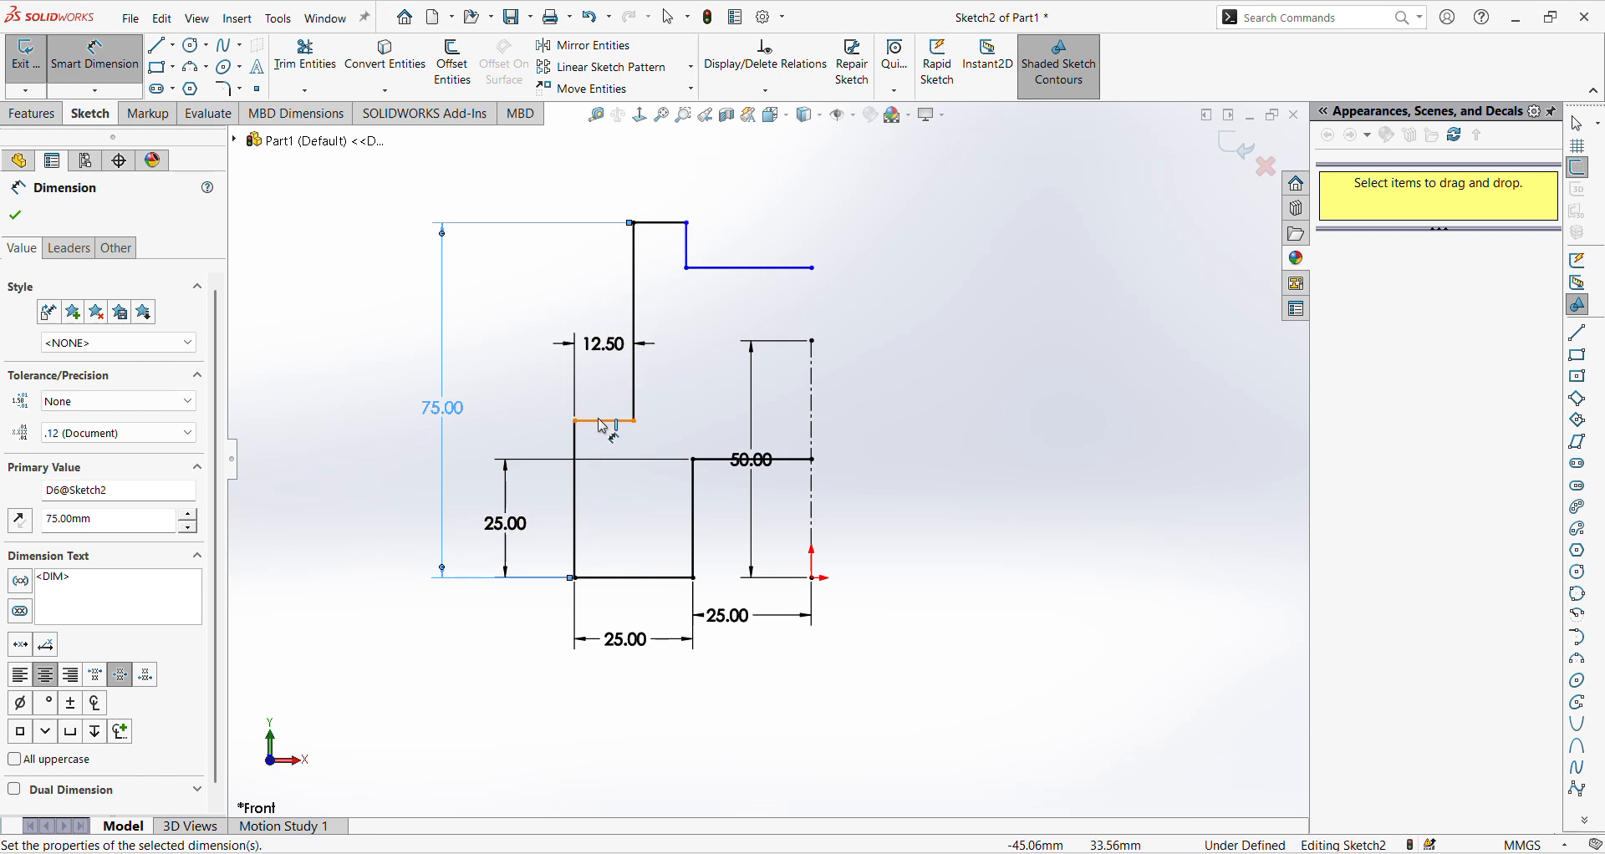
Dimension the height from the shoulder line to the battlement's top line as 25 mm
{"action": "left_click", "coordinate": [665, 233]}
{"action": "left_click", "coordinate": [595, 421]}
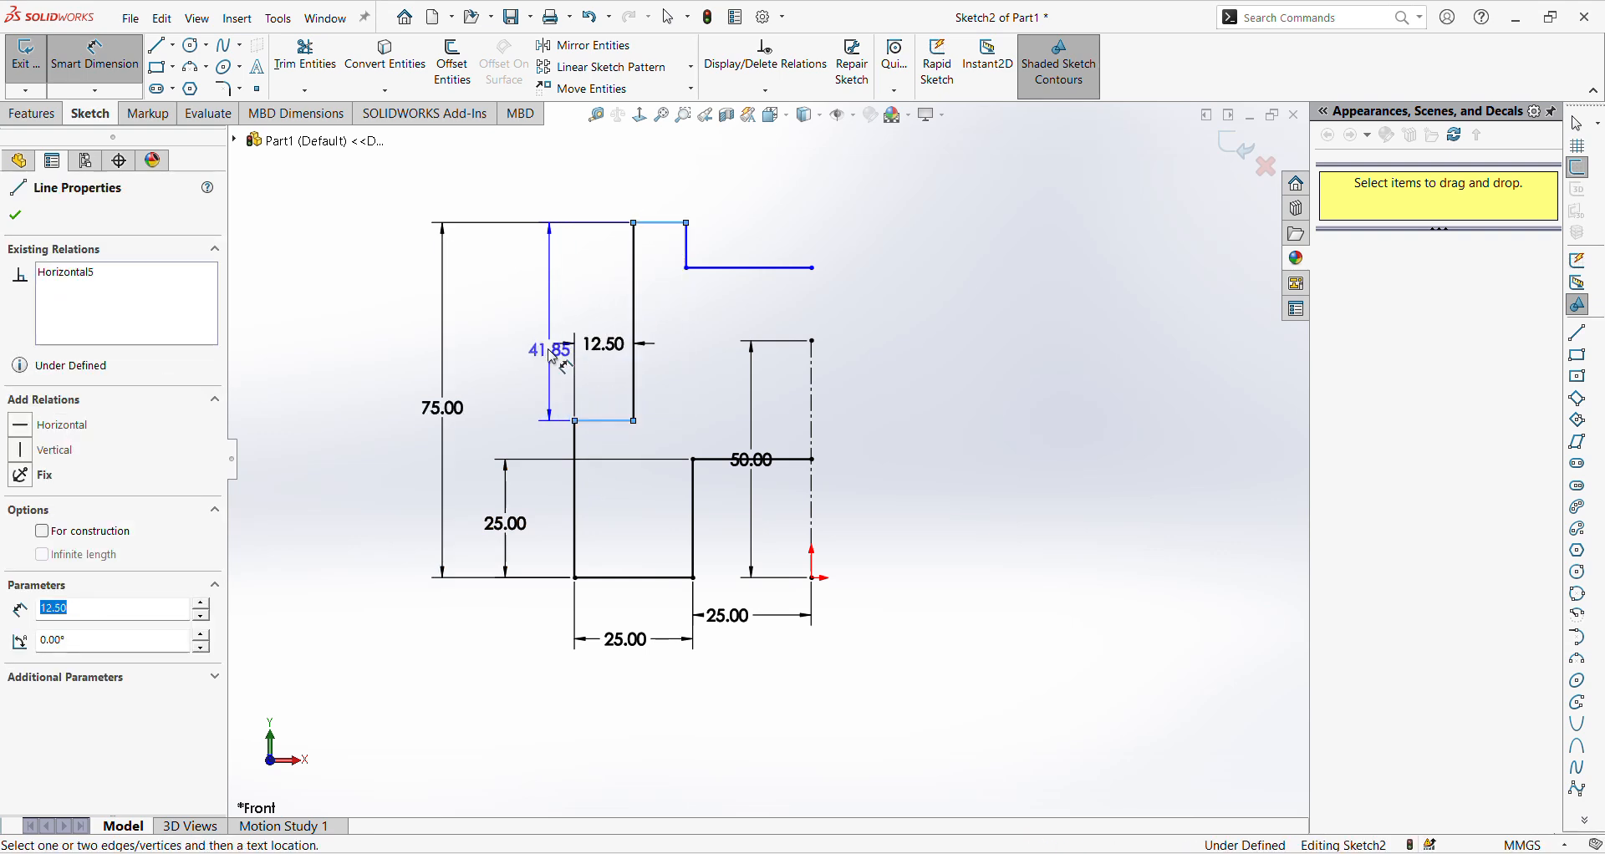
{"action": "left_click", "coordinate": [502, 313]}
{"action": "type", "text": "25"}
{"action": "key", "text": "Return"}
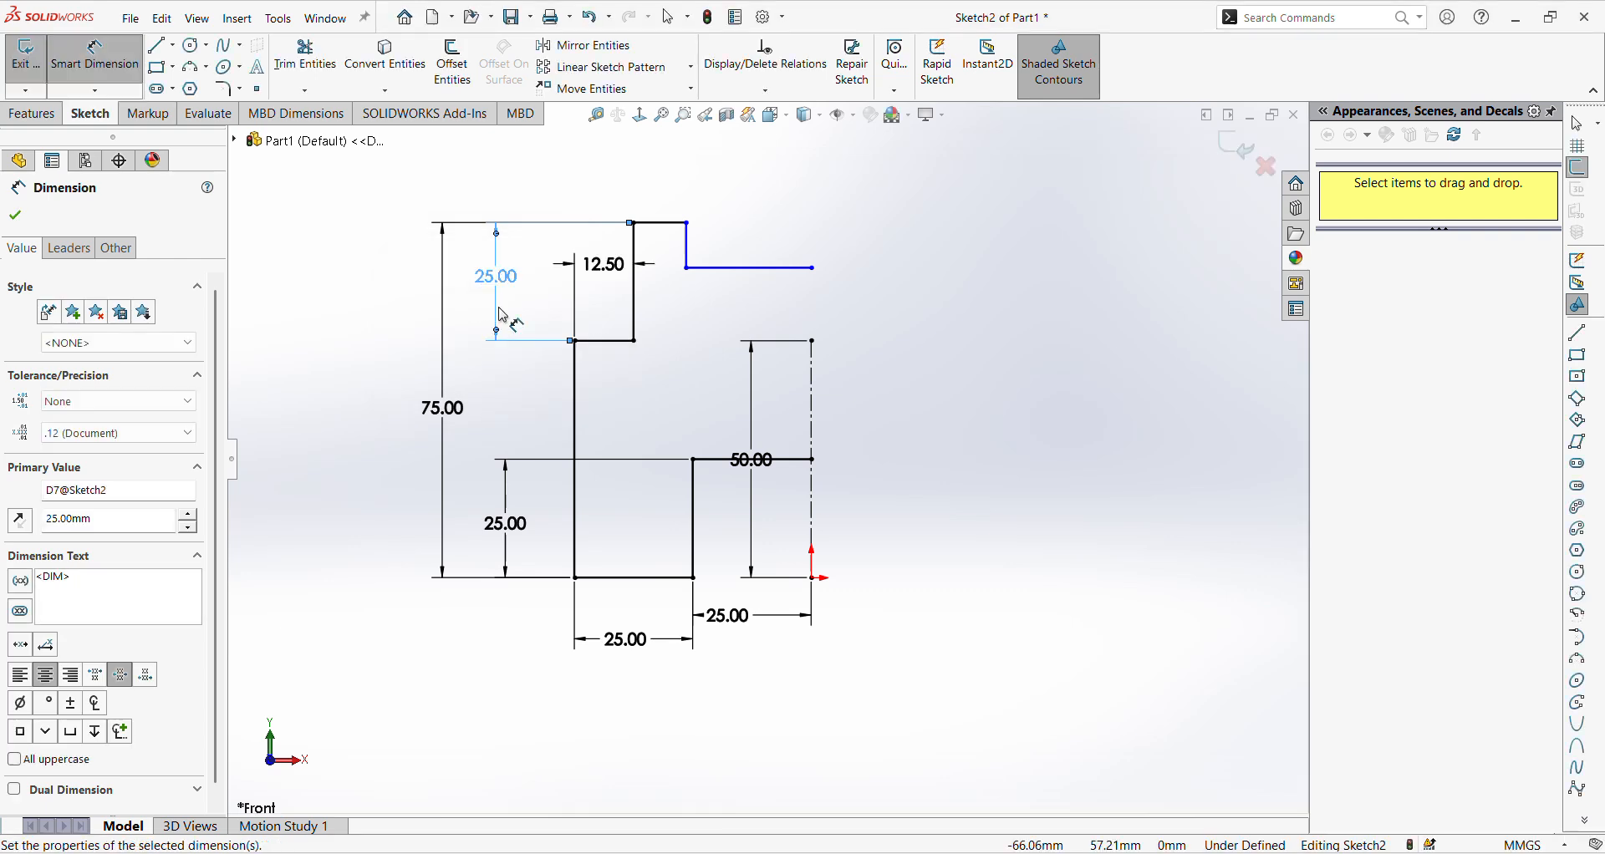
Dimension the battlement's width as 25 mm and check the front view in the castle drawing
{"action": "left_click", "coordinate": [635, 251]}
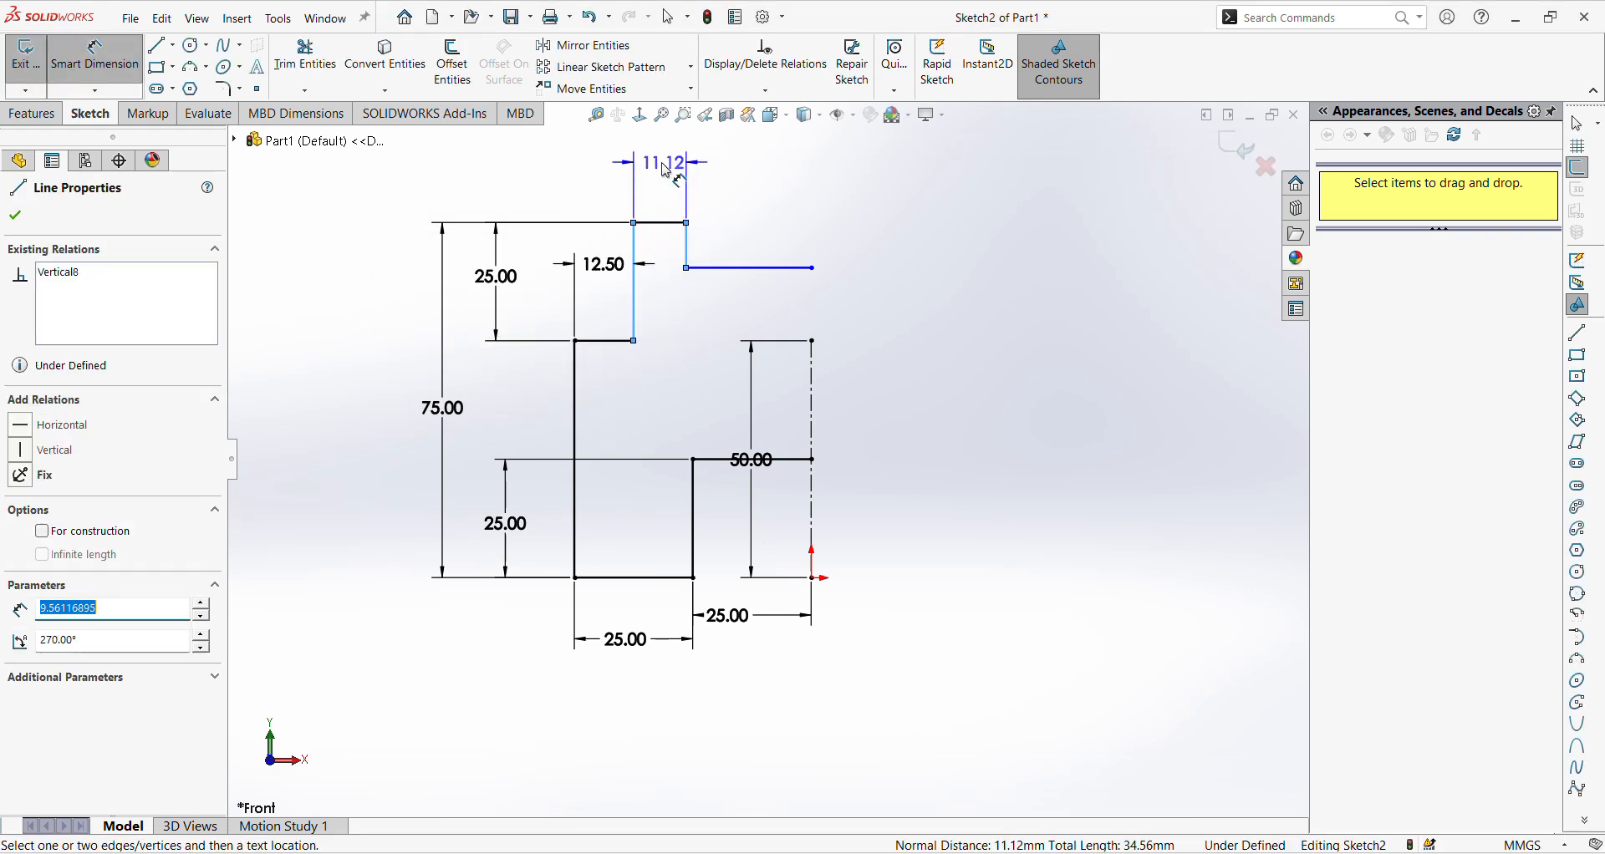
{"action": "left_click", "coordinate": [660, 171]}
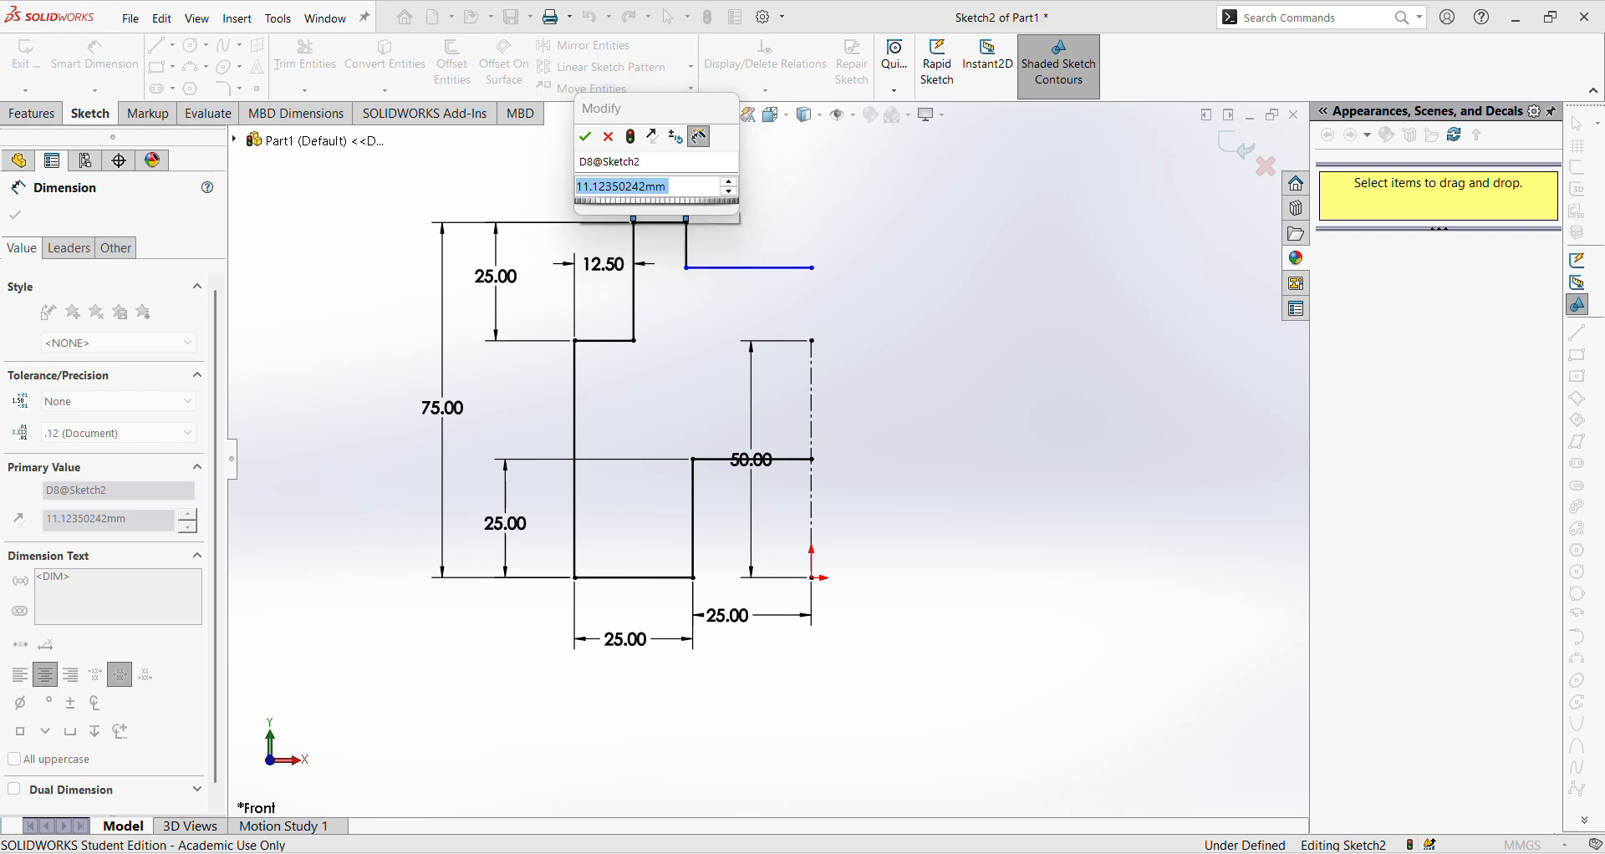
{"action": "key", "text": "Return"}
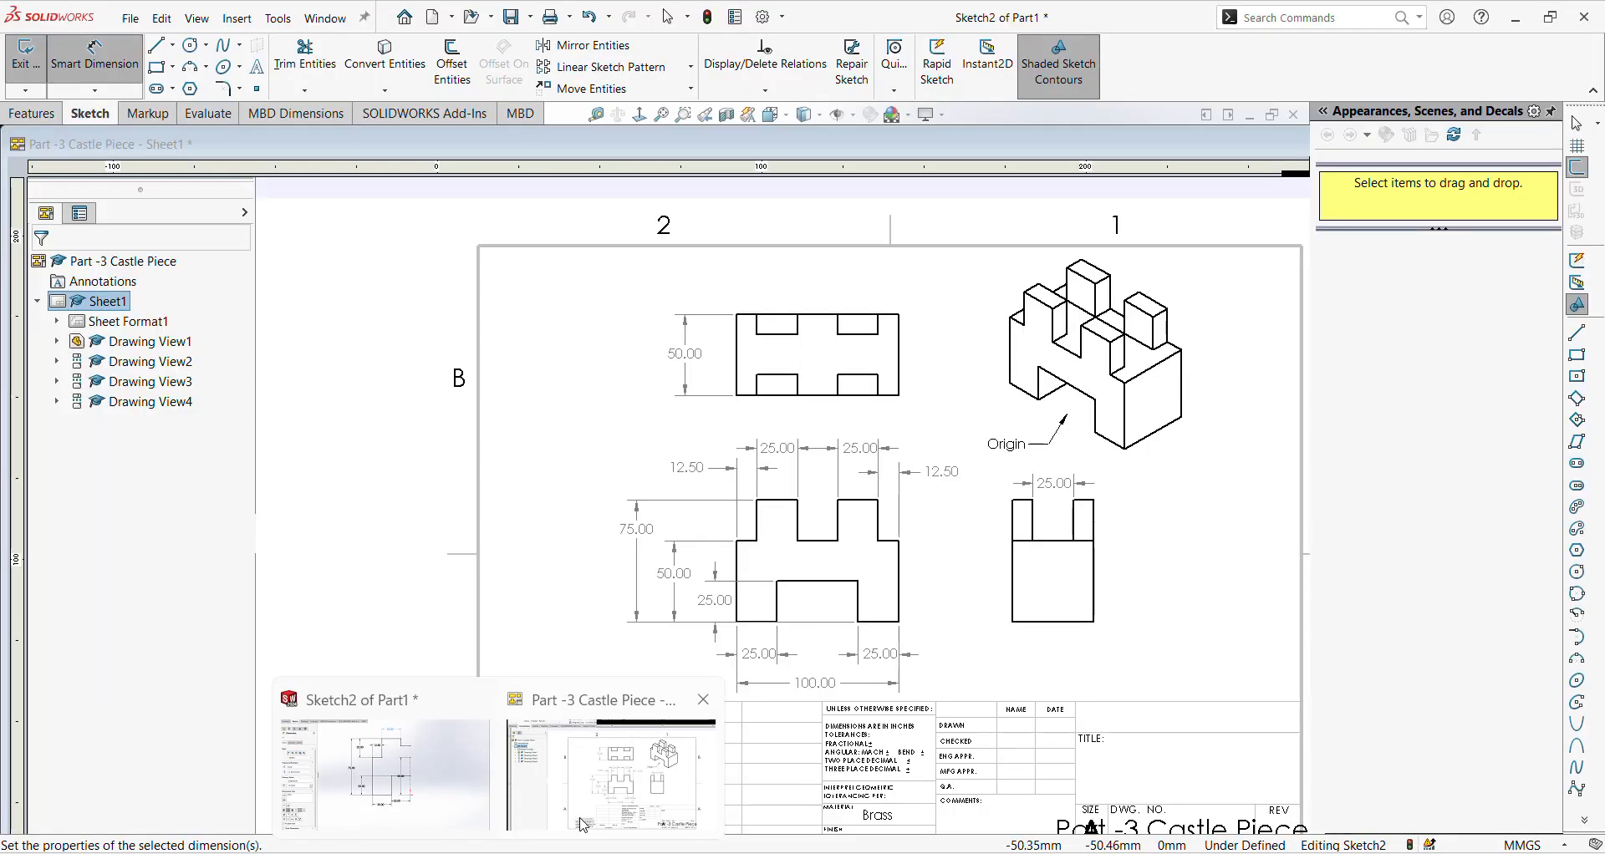
{"action": "left_click", "coordinate": [655, 767]}
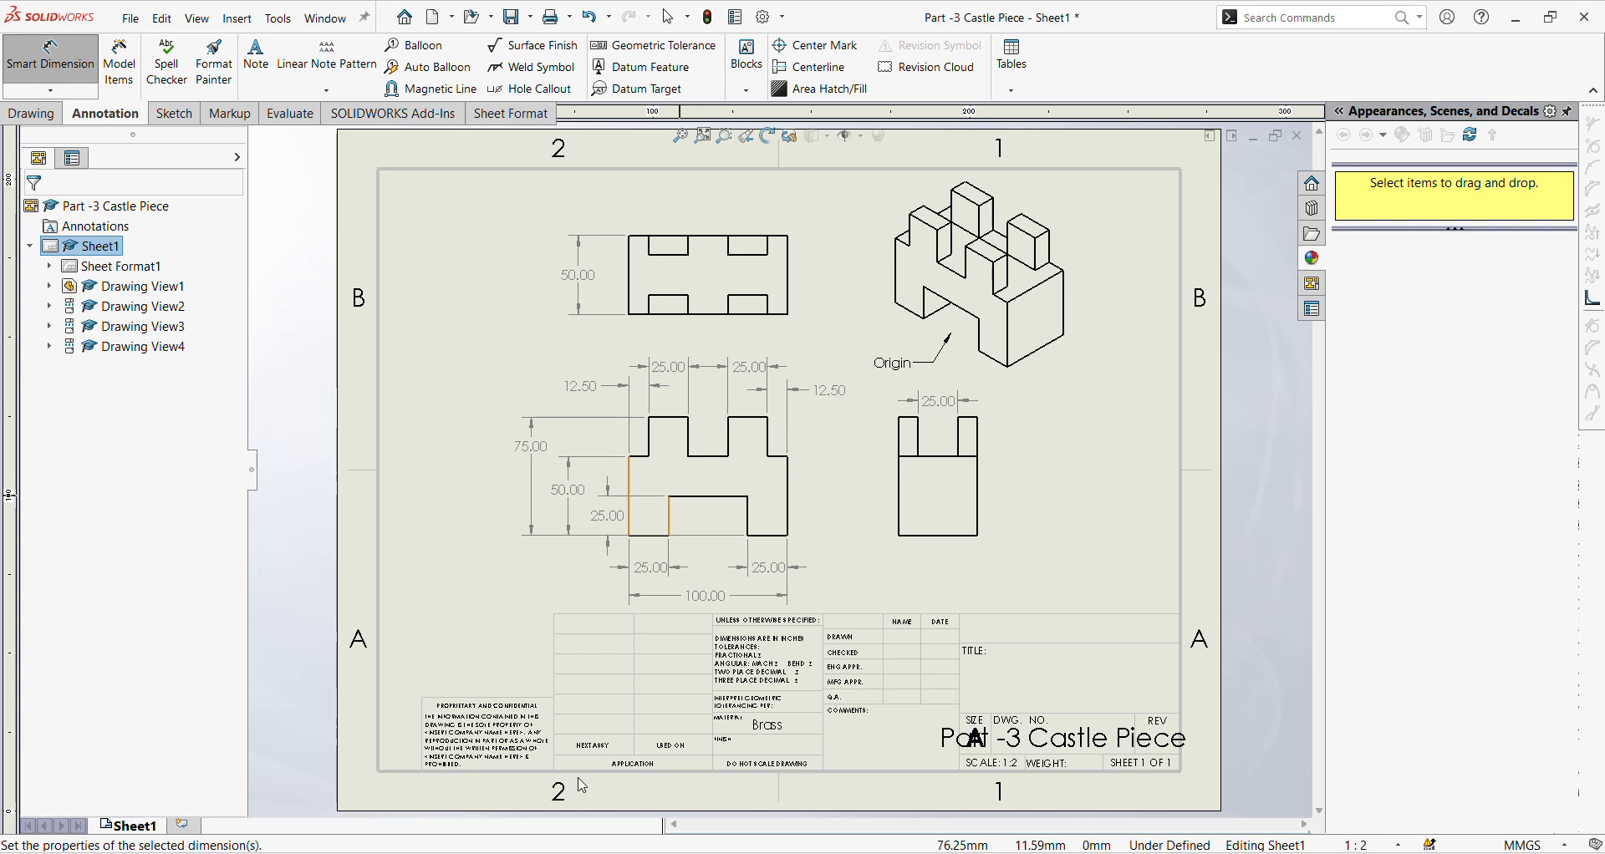
{"action": "left_click", "coordinate": [457, 781]}
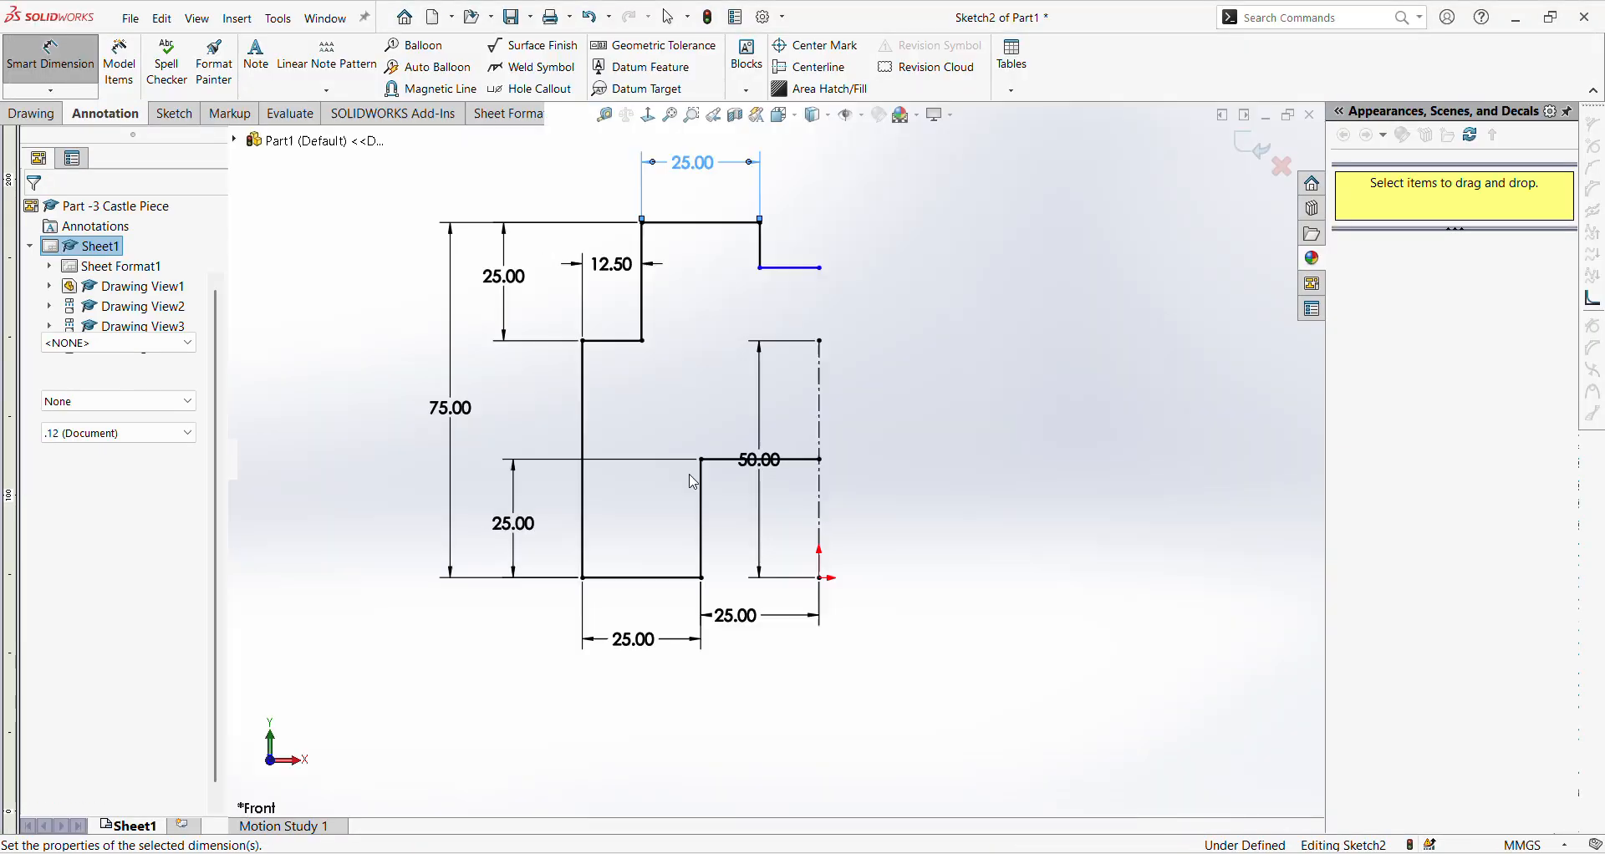
Try to dimension the horizontal length of the notch line between the battlement and the centerline
{"action": "left_click", "coordinate": [814, 269]}
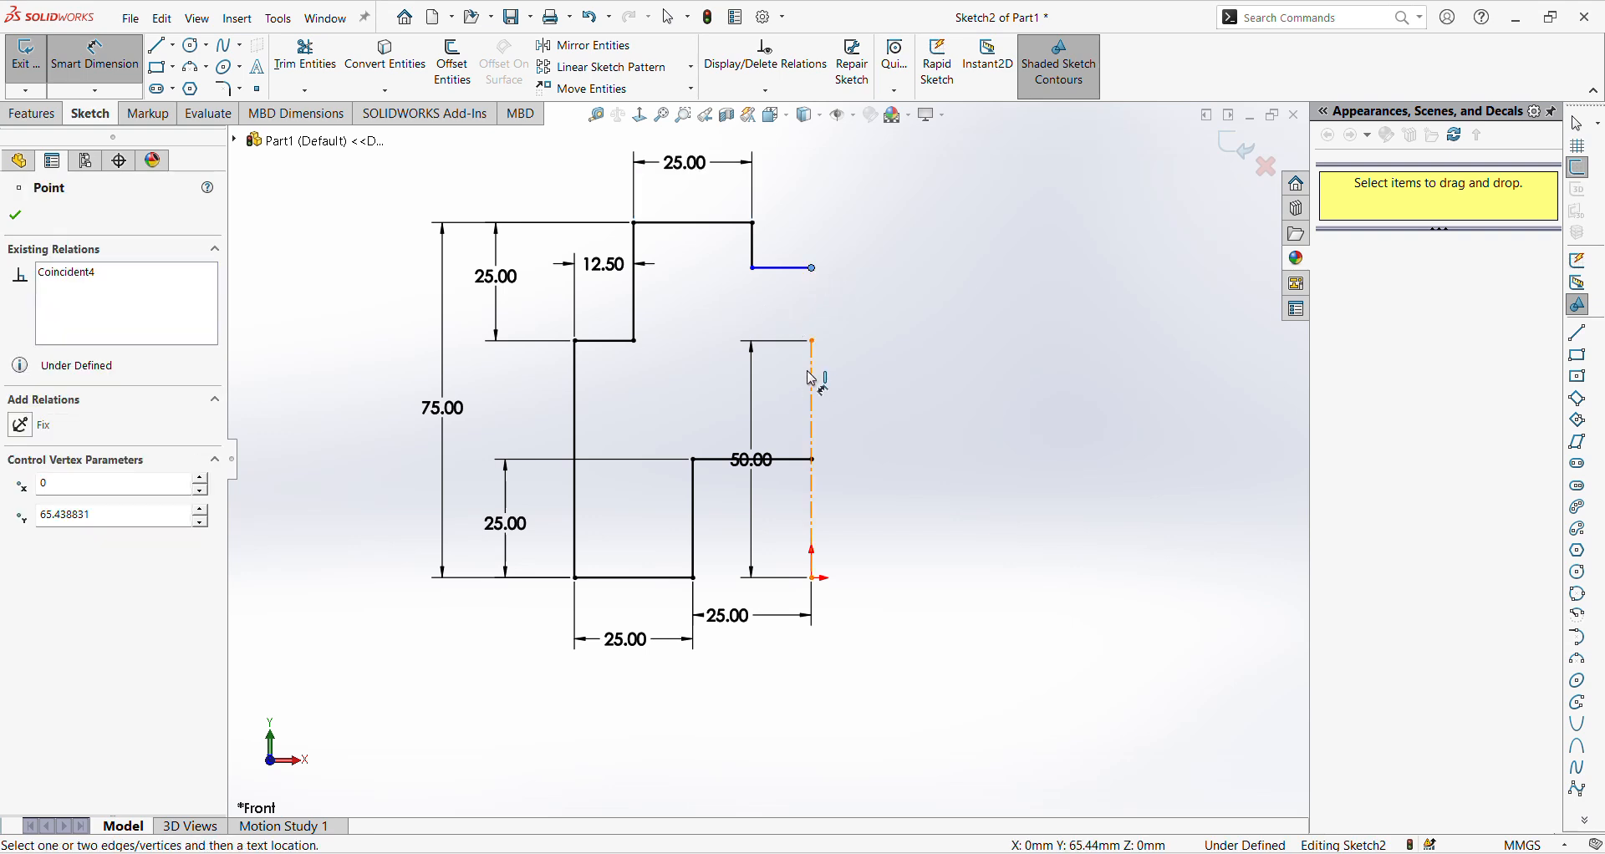
{"action": "left_click", "coordinate": [782, 268]}
{"action": "left_click", "coordinate": [780, 168]}
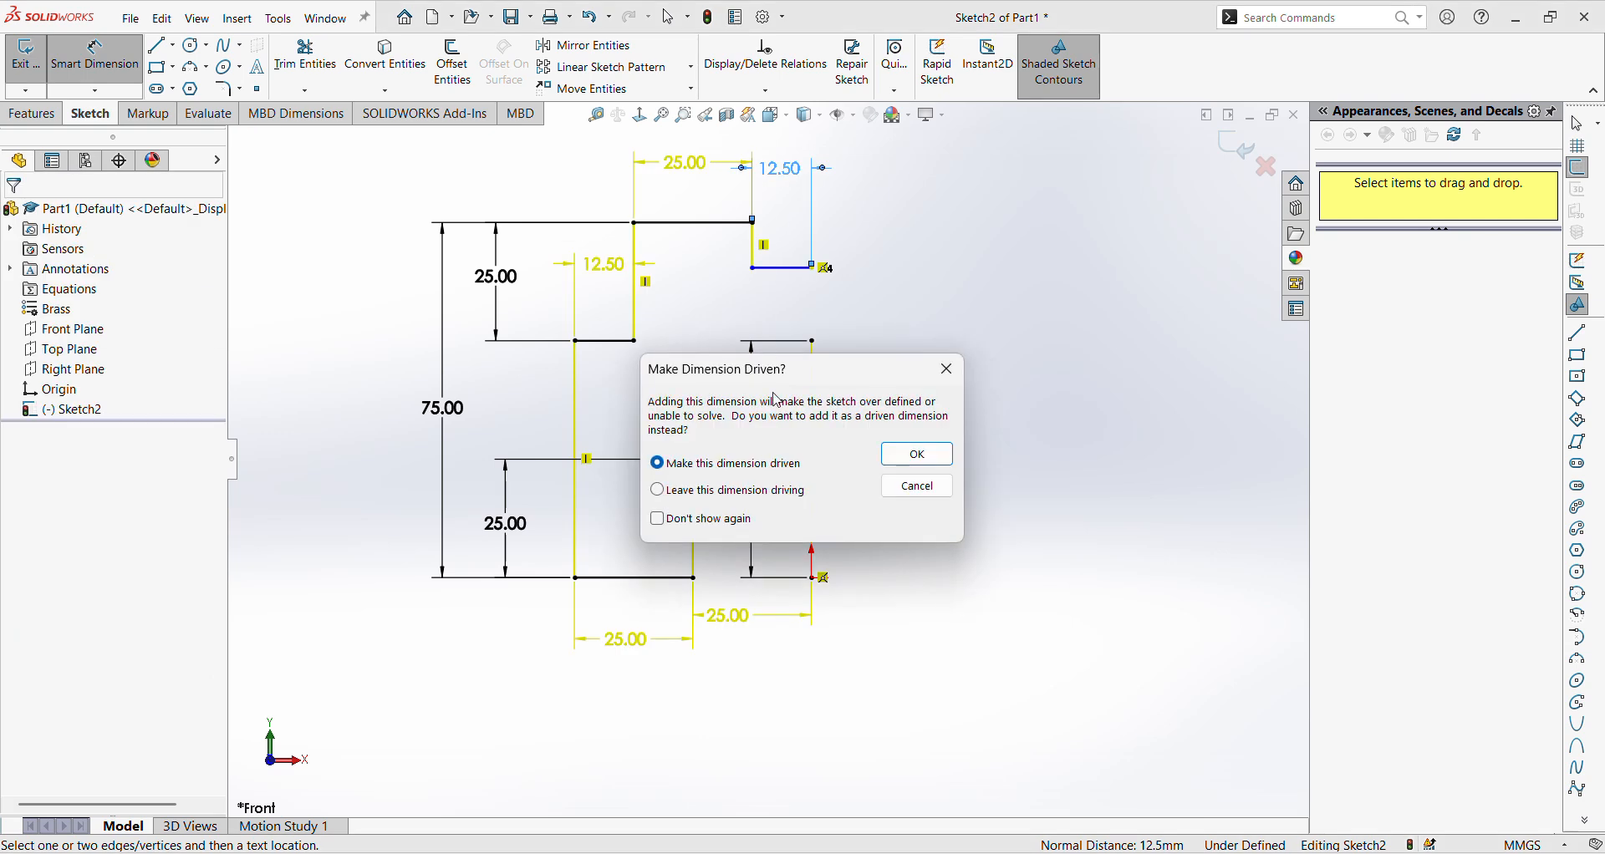
{"action": "left_click", "coordinate": [916, 486]}
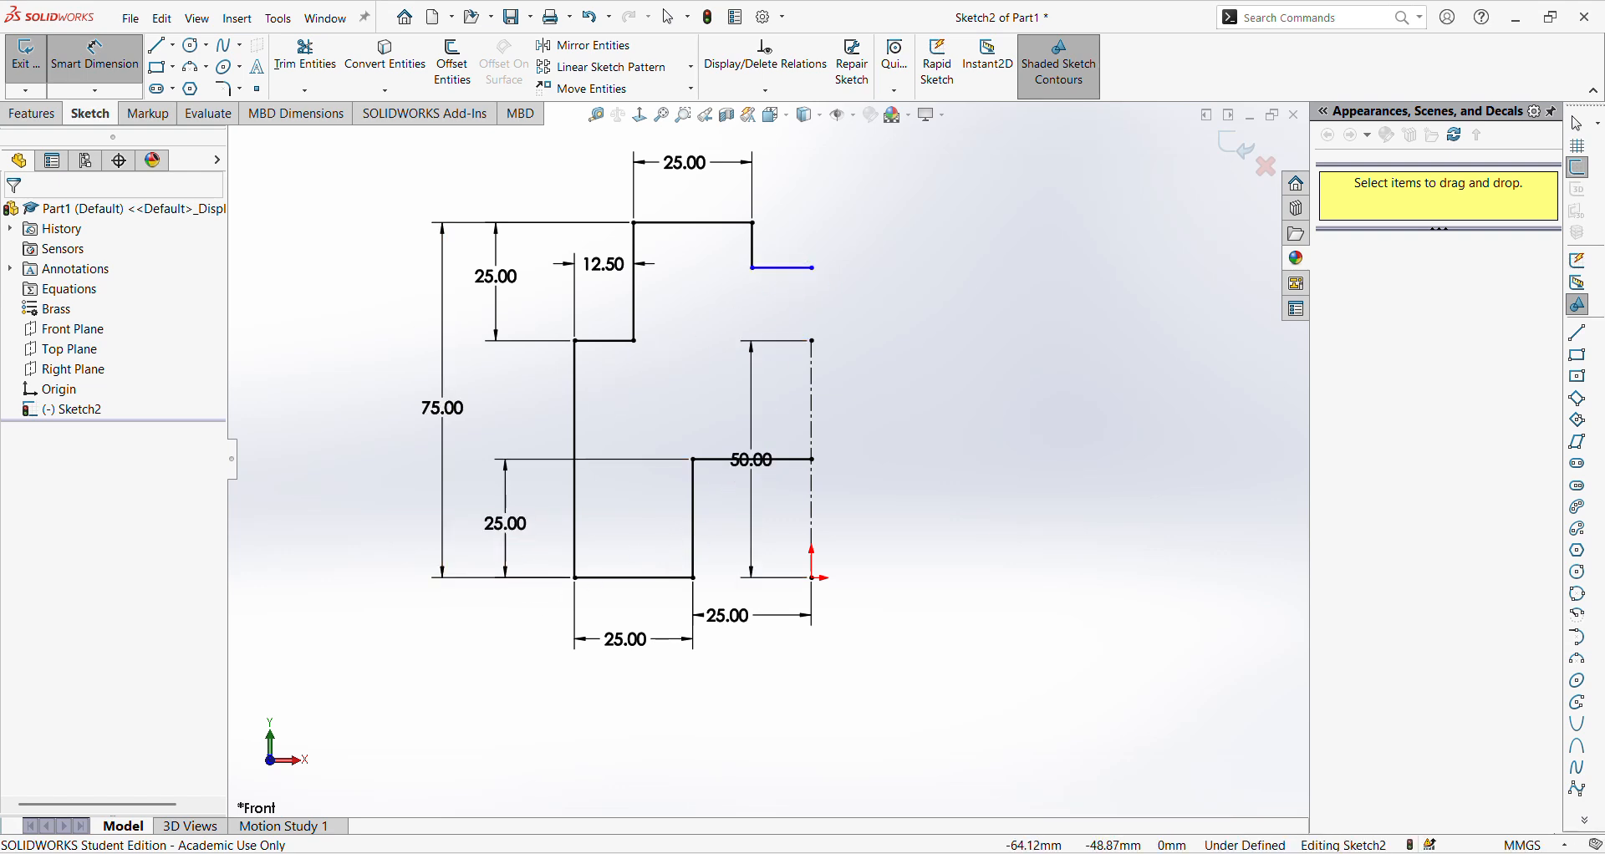
Examine the castle drawing's front view and compare it with the battlement height dimension in the part sketch
{"action": "mouse_move", "coordinate": [499, 853]}
{"action": "left_click", "coordinate": [523, 819]}
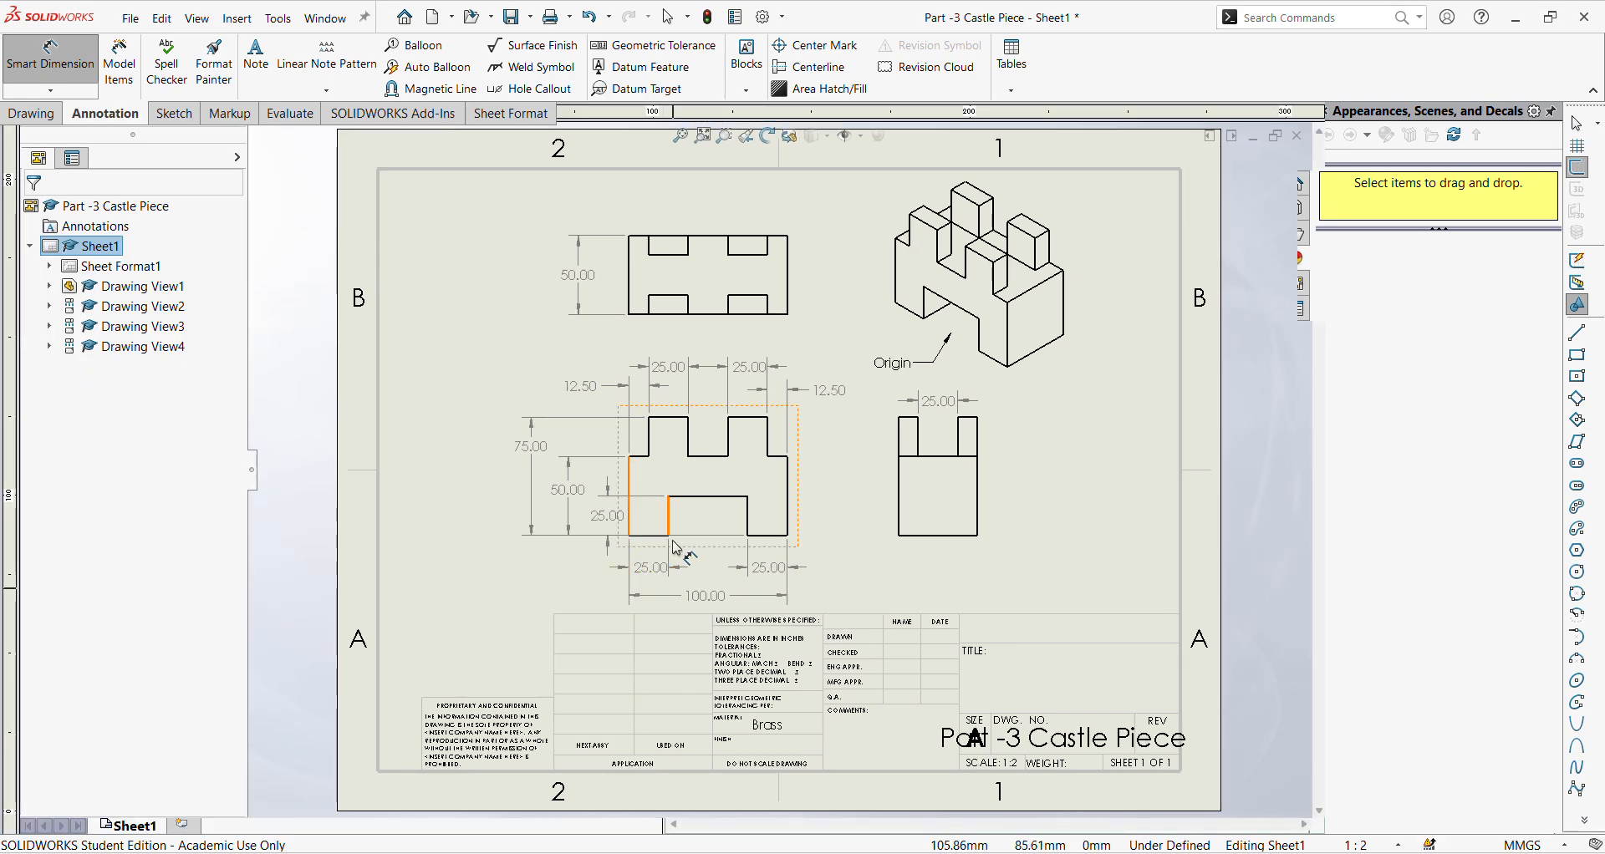
{"action": "mouse_move", "coordinate": [499, 853]}
{"action": "left_click", "coordinate": [393, 770]}
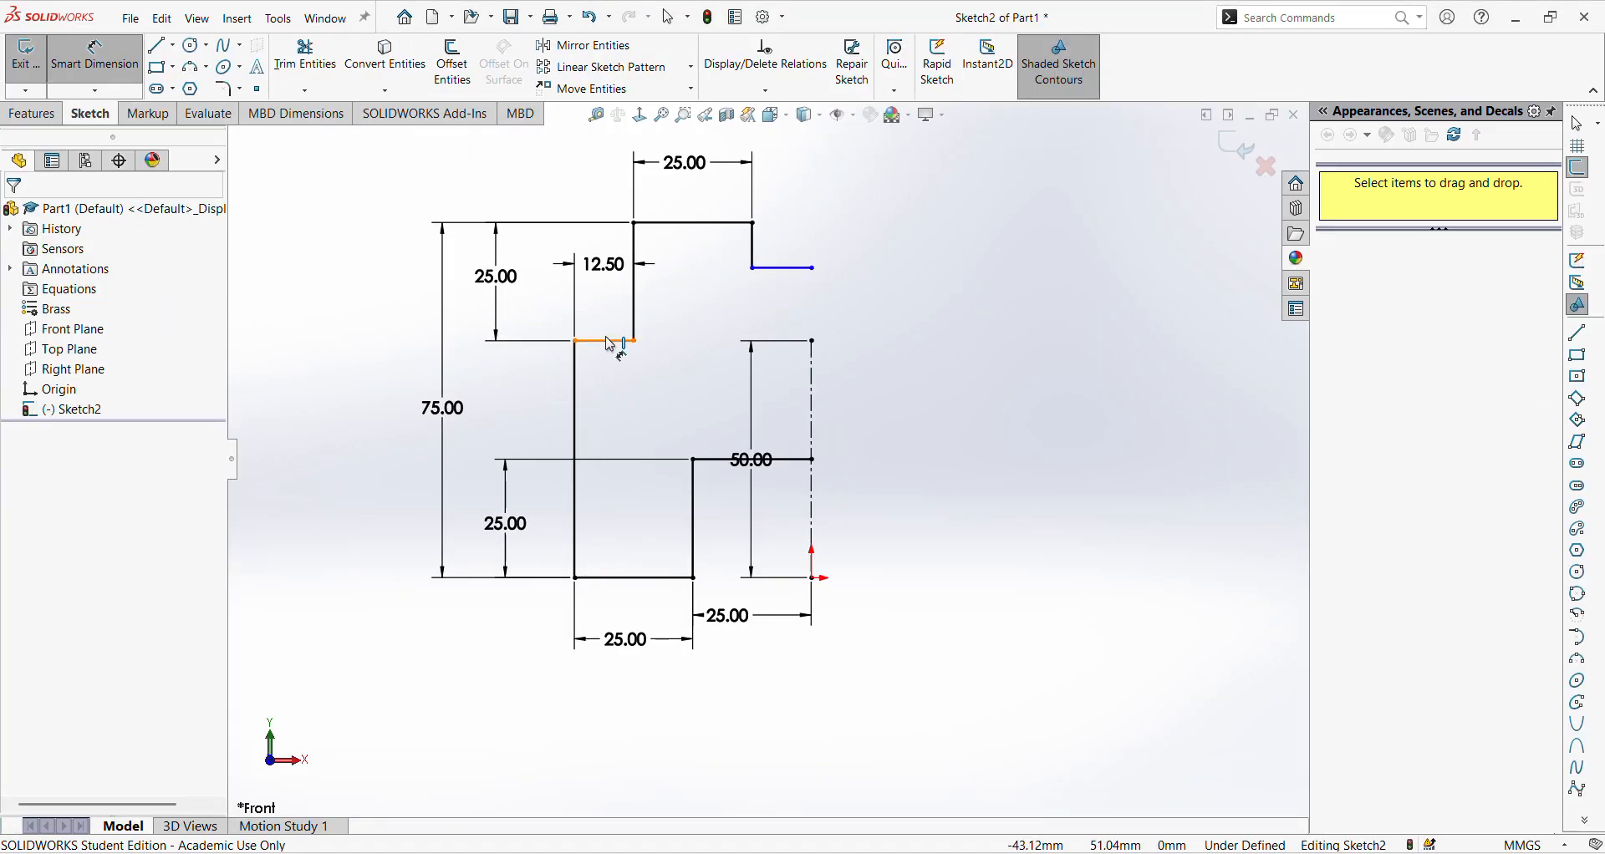
{"action": "double_click", "coordinate": [507, 279]}
{"action": "key", "text": "Return"}
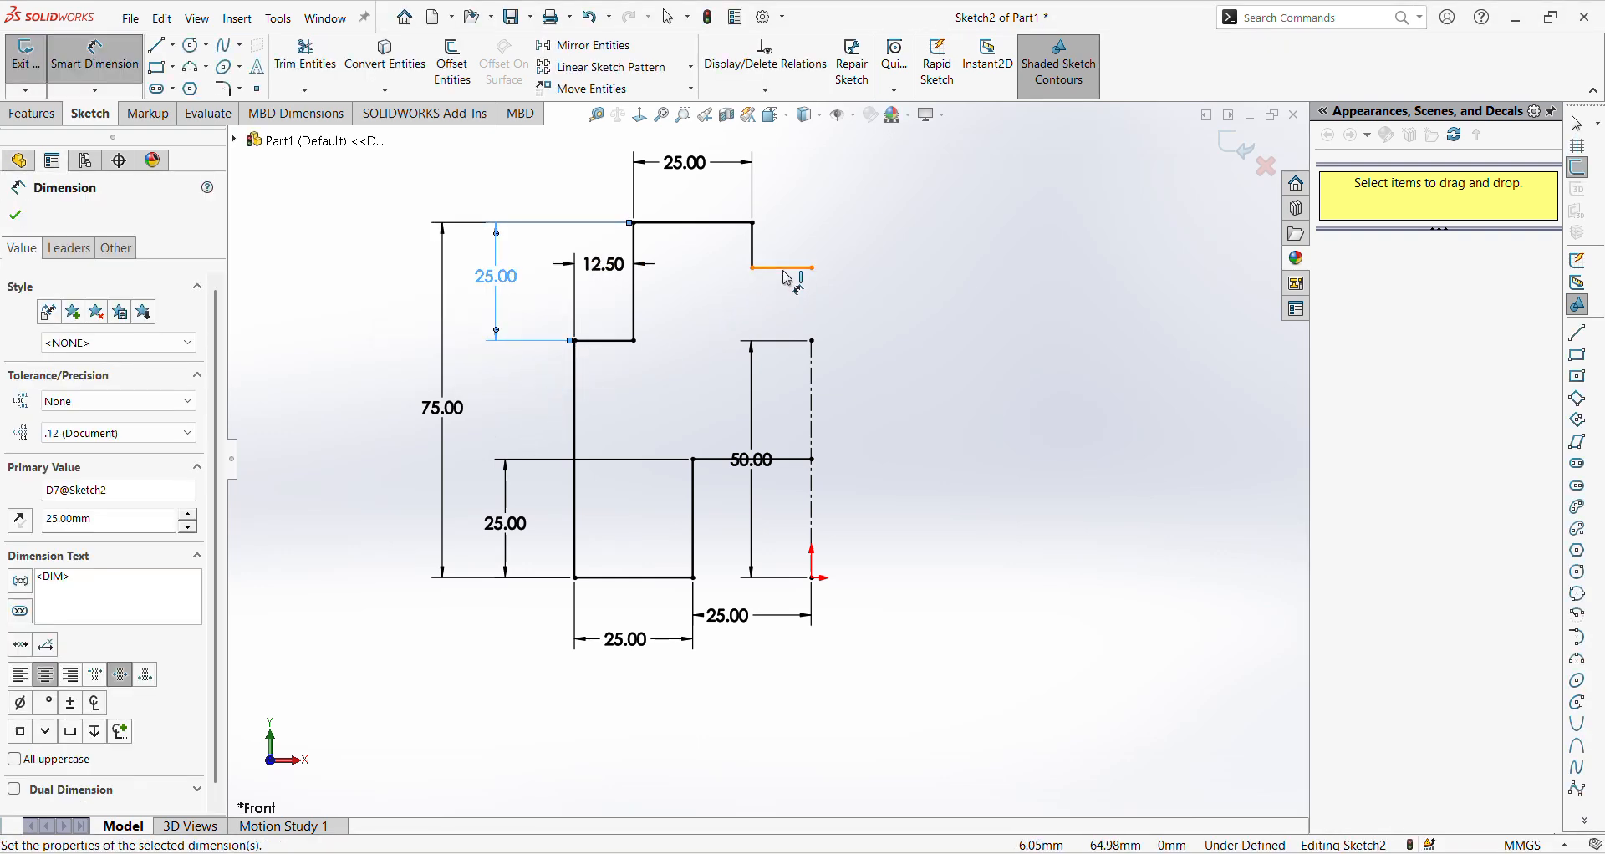
{"action": "left_click", "coordinate": [587, 382]}
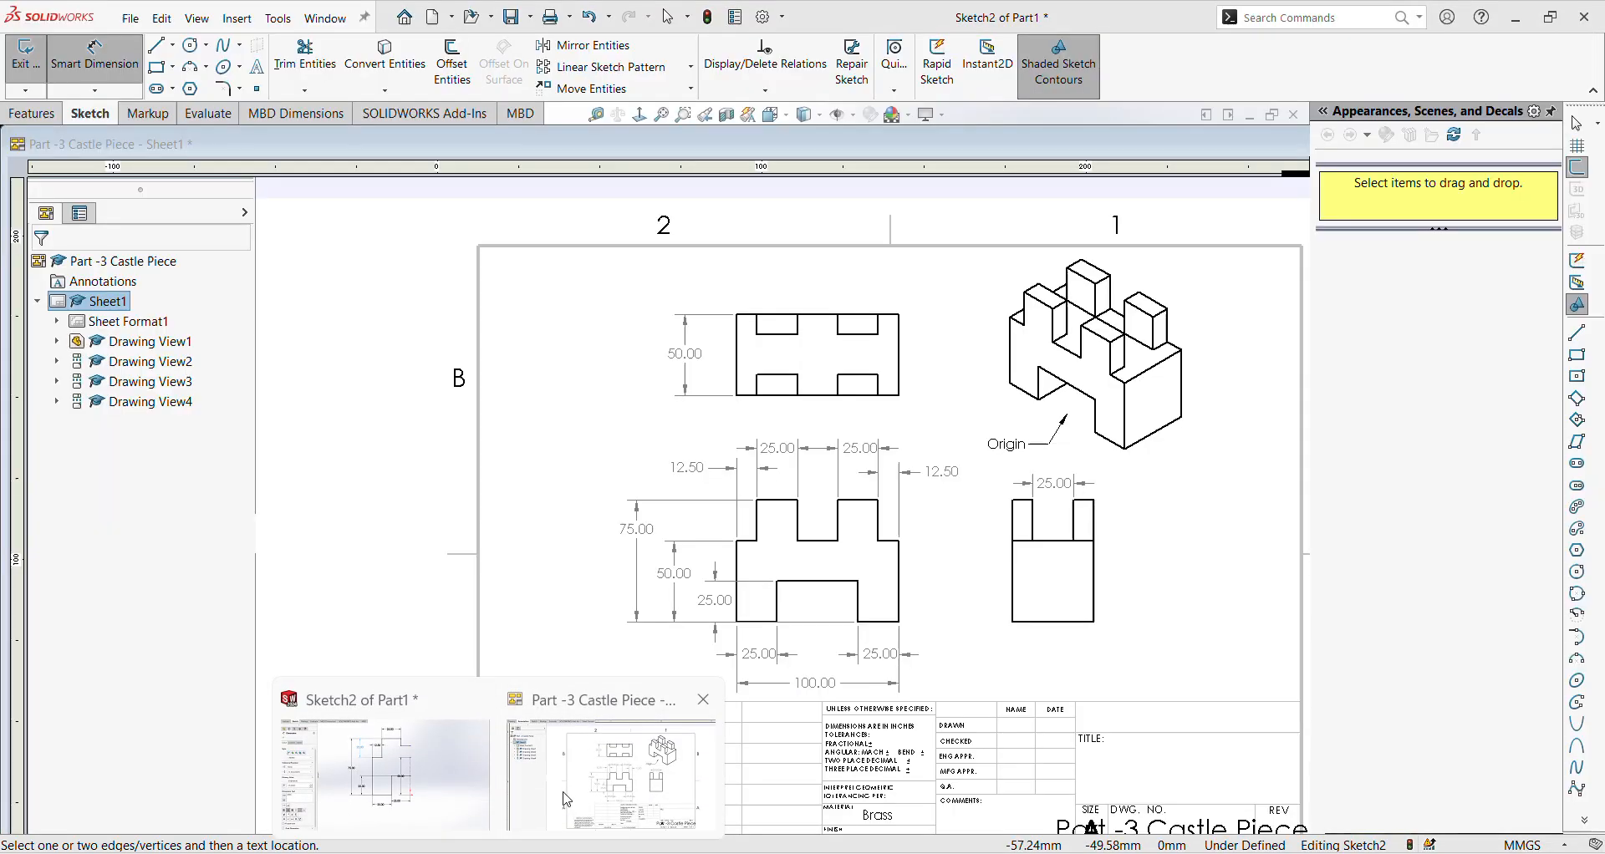
{"action": "left_click", "coordinate": [660, 769]}
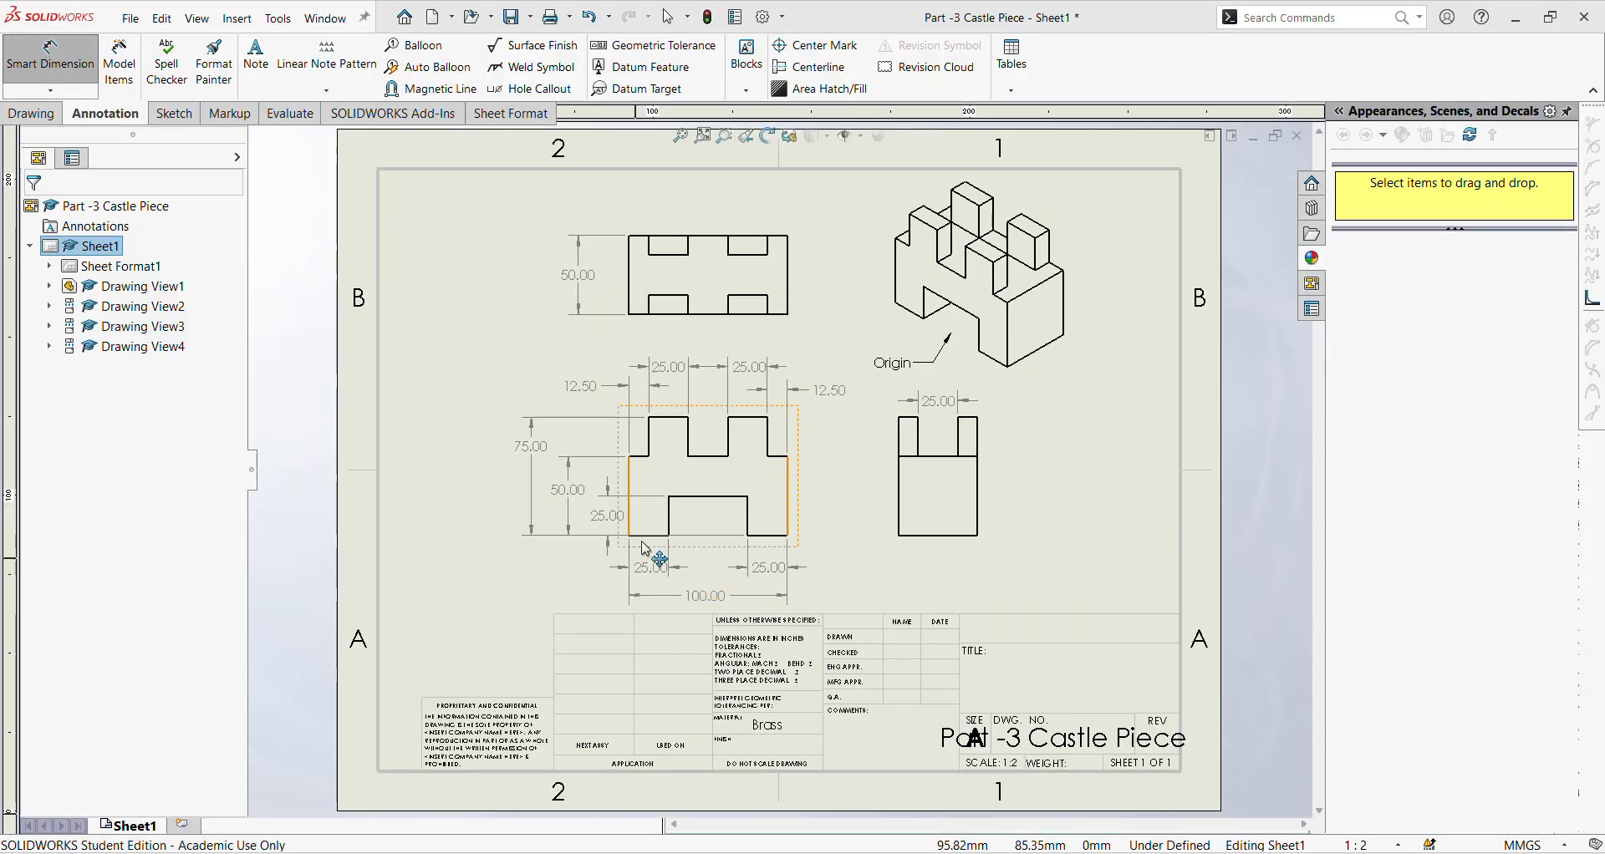
{"action": "left_click", "coordinate": [393, 790]}
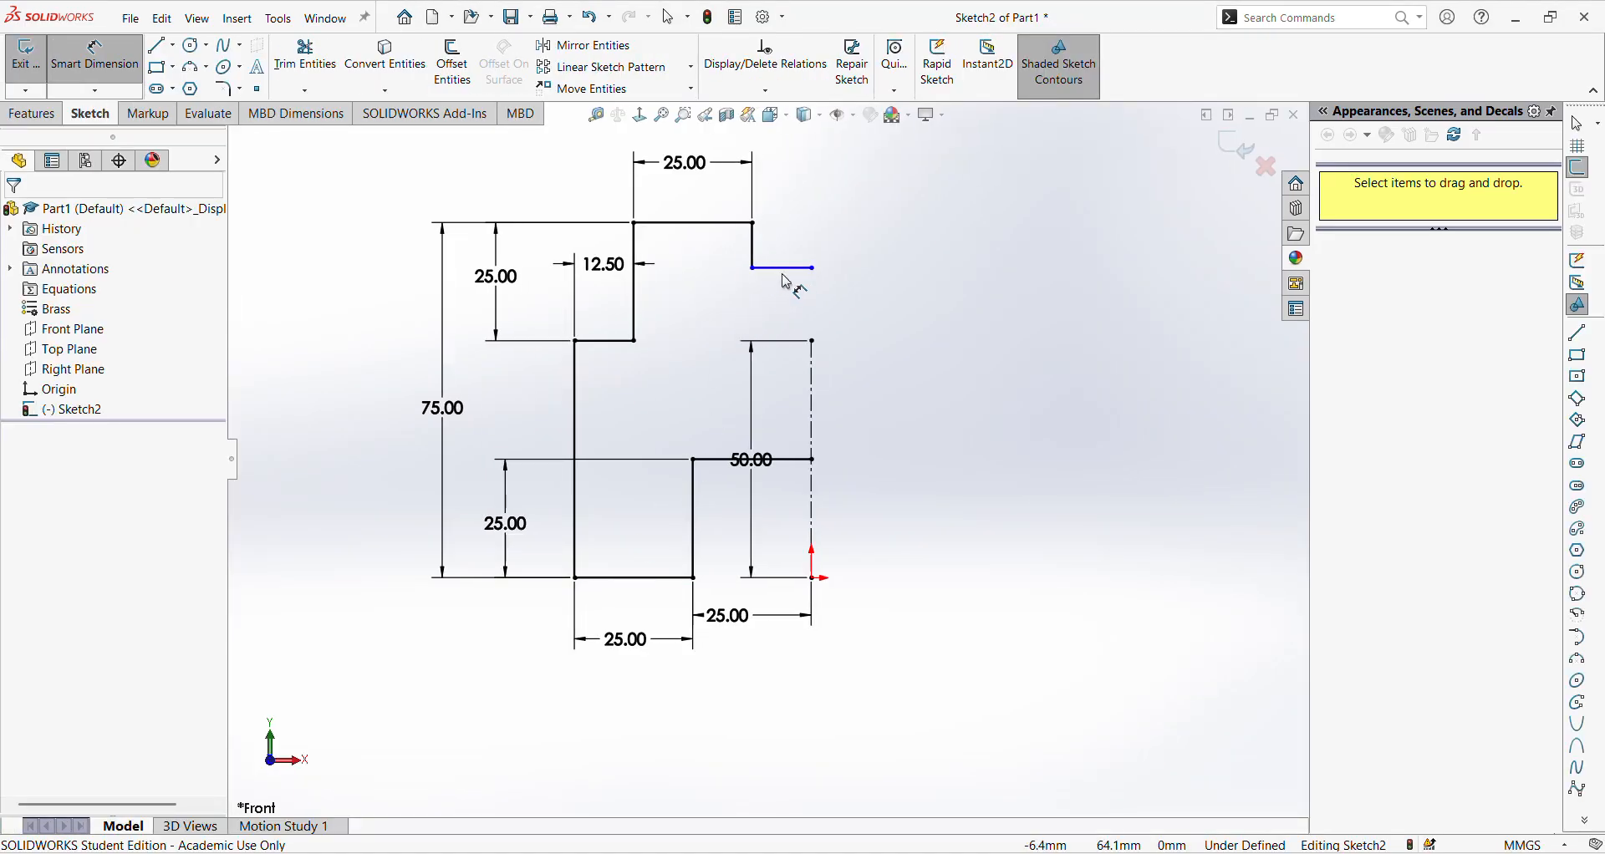
Make the notch line beside the centerline collinear with the shoulder line
{"action": "left_click", "coordinate": [786, 269]}
{"action": "key", "text": "Escape"}
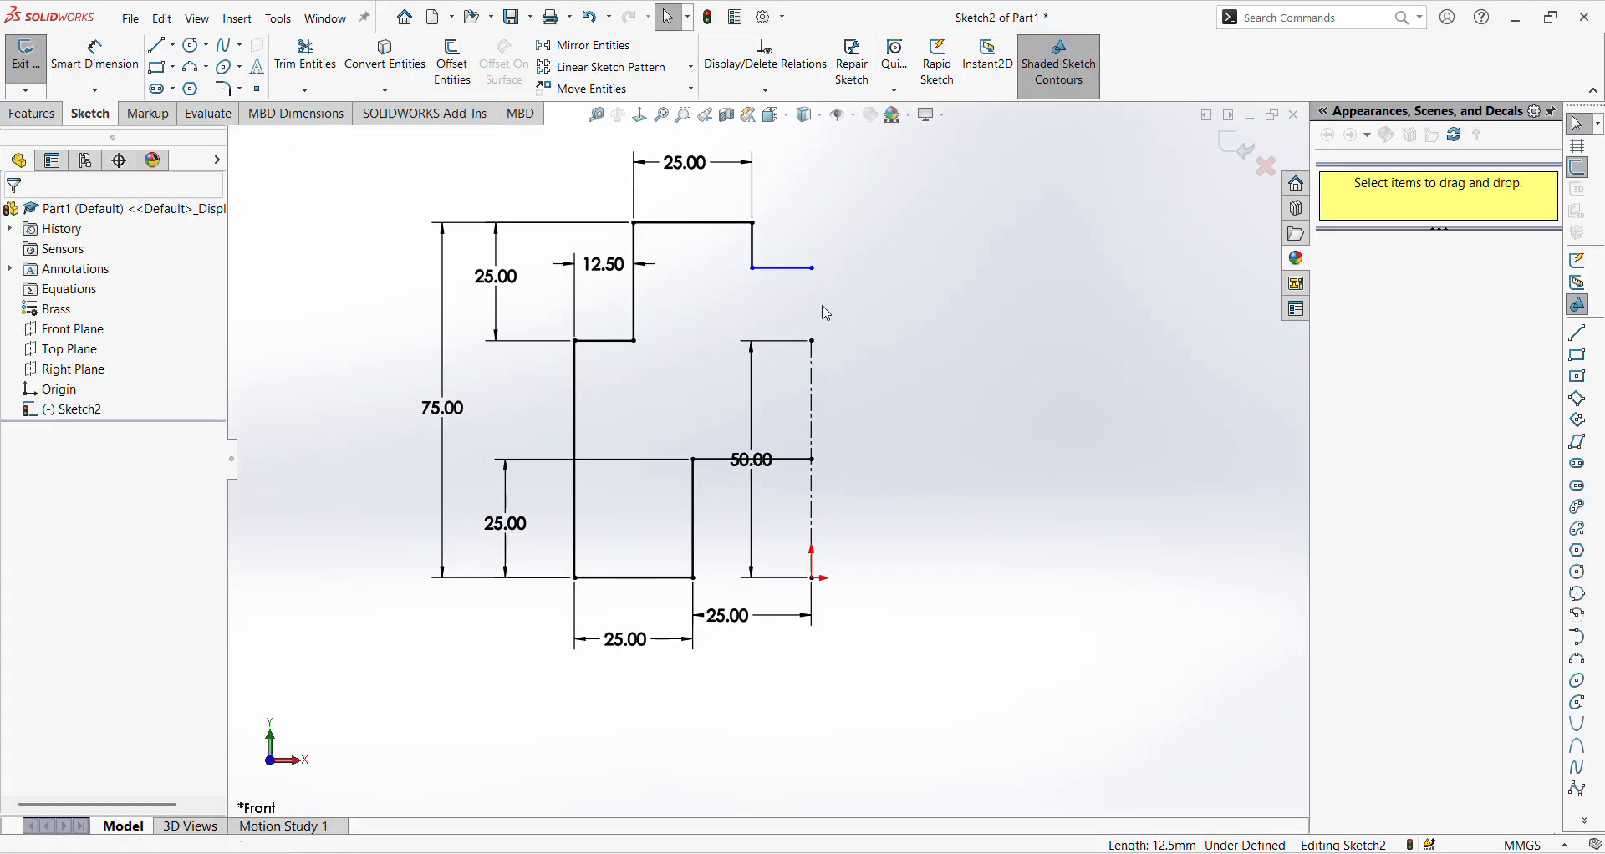
{"action": "left_click", "coordinate": [790, 268]}
{"action": "left_click", "coordinate": [603, 342]}
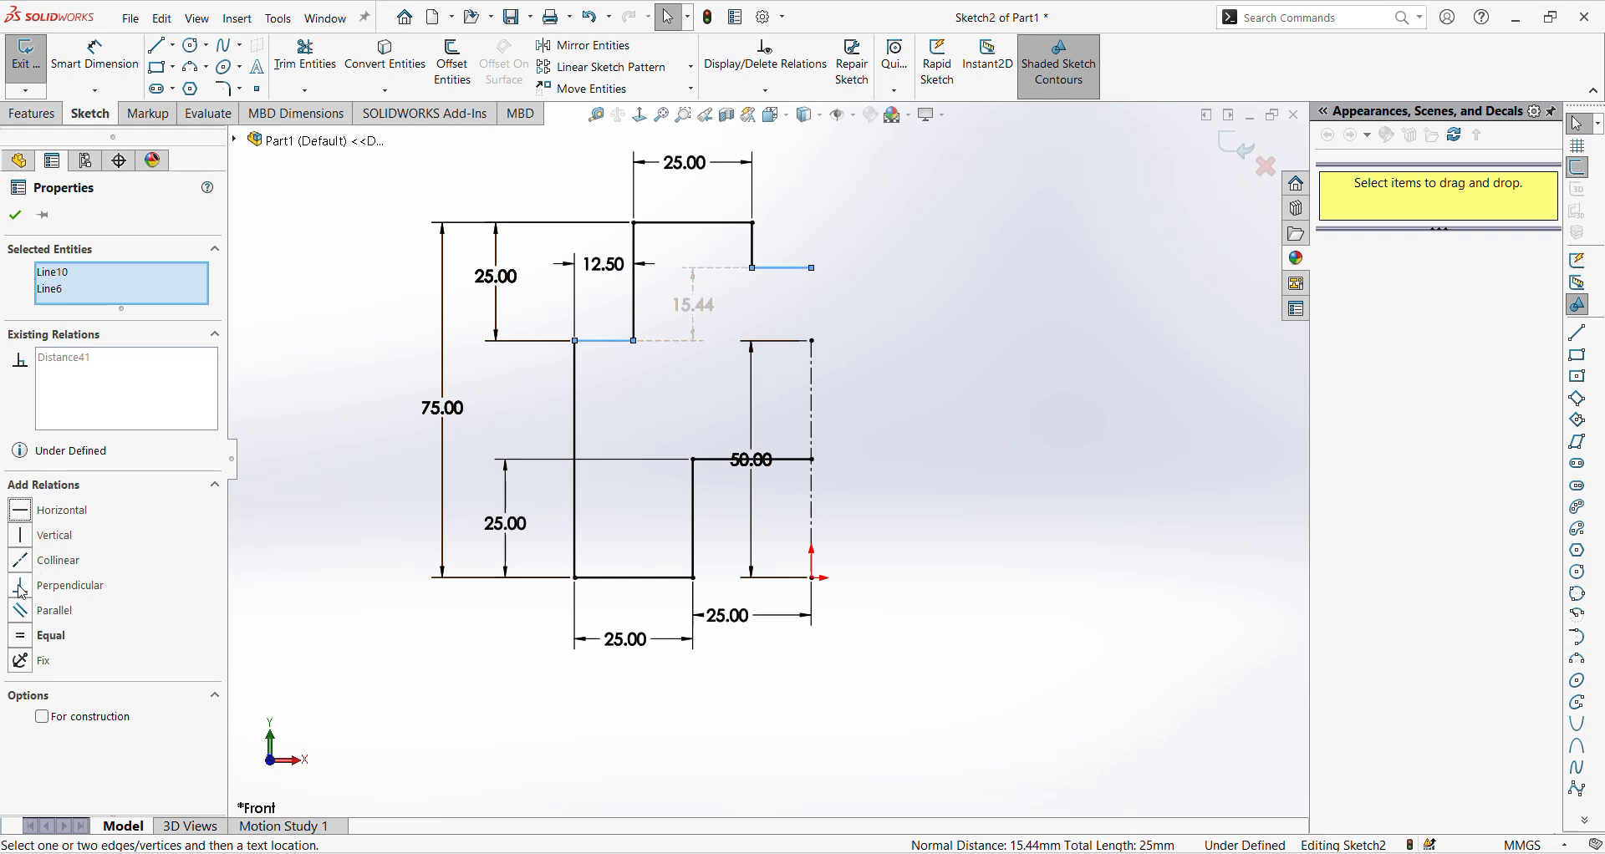
{"action": "left_click", "coordinate": [20, 560]}
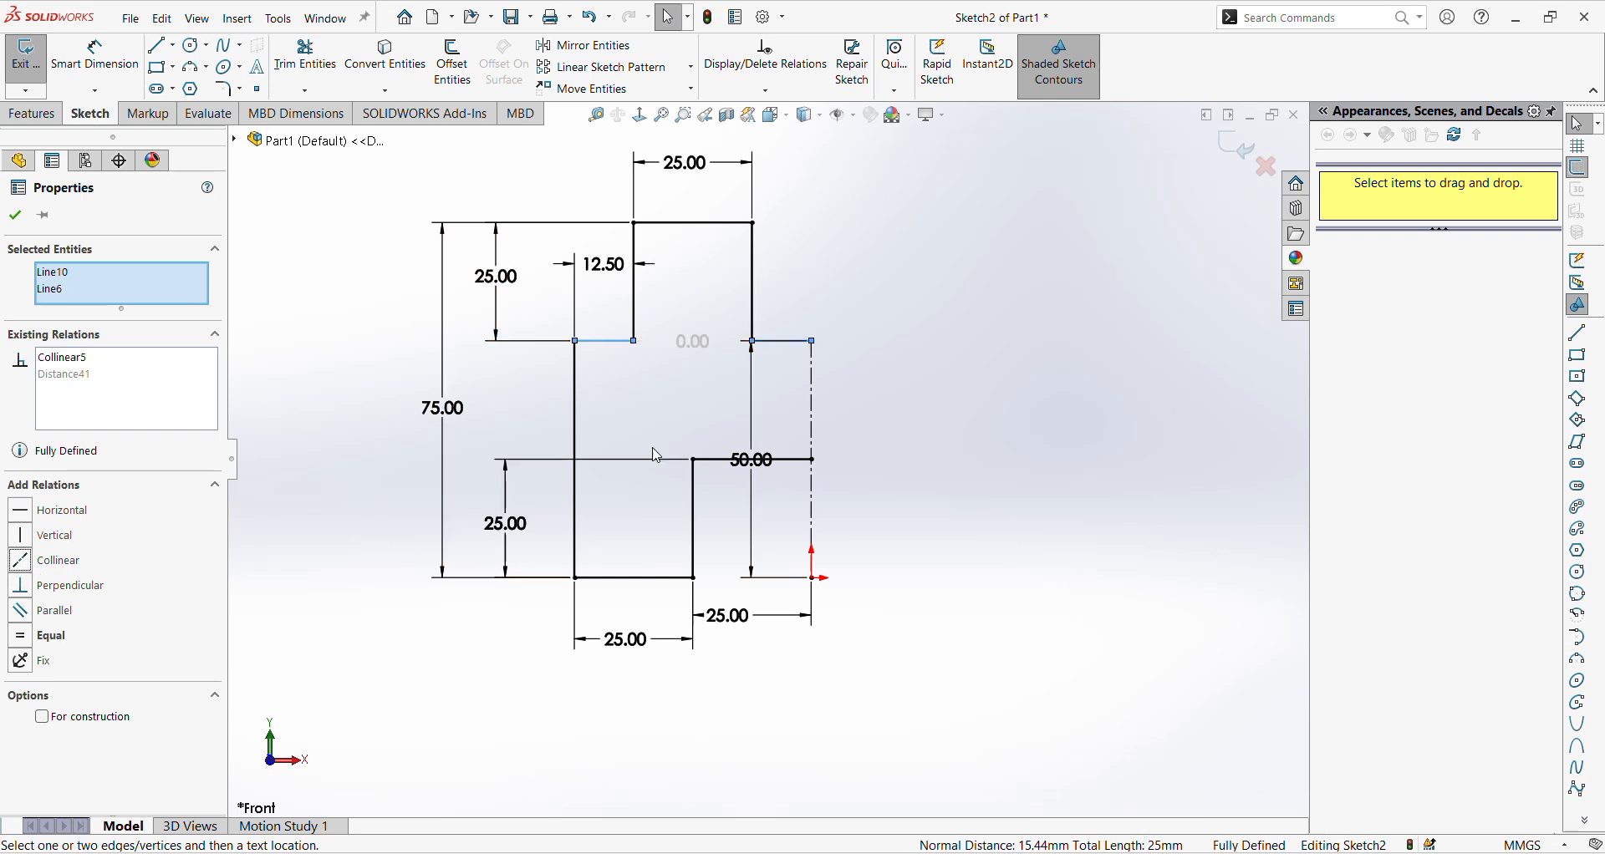
{"action": "left_click", "coordinate": [15, 216]}
Mirror the half profile about the centerline to complete the castle outline, and exit the sketch
{"action": "mouse_move", "coordinate": [445, 207]}
{"action": "left_mouse_down"}
{"action": "mouse_move", "coordinate": [591, 437]}
{"action": "mouse_move", "coordinate": [788, 645]}
{"action": "mouse_move", "coordinate": [860, 682]}
{"action": "left_mouse_up"}
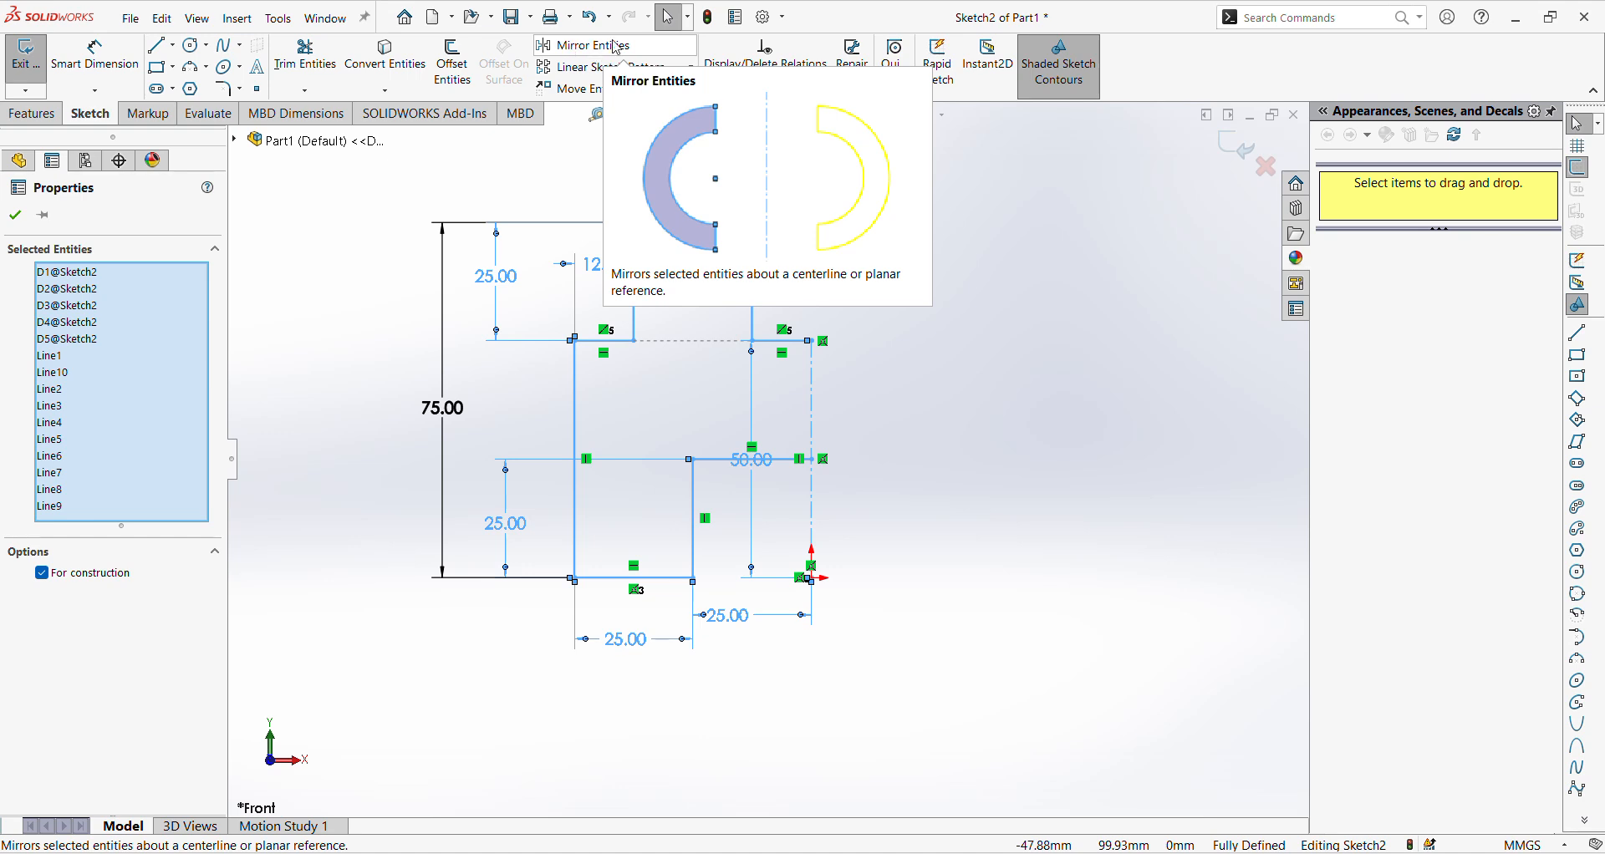
{"action": "left_click", "coordinate": [615, 46]}
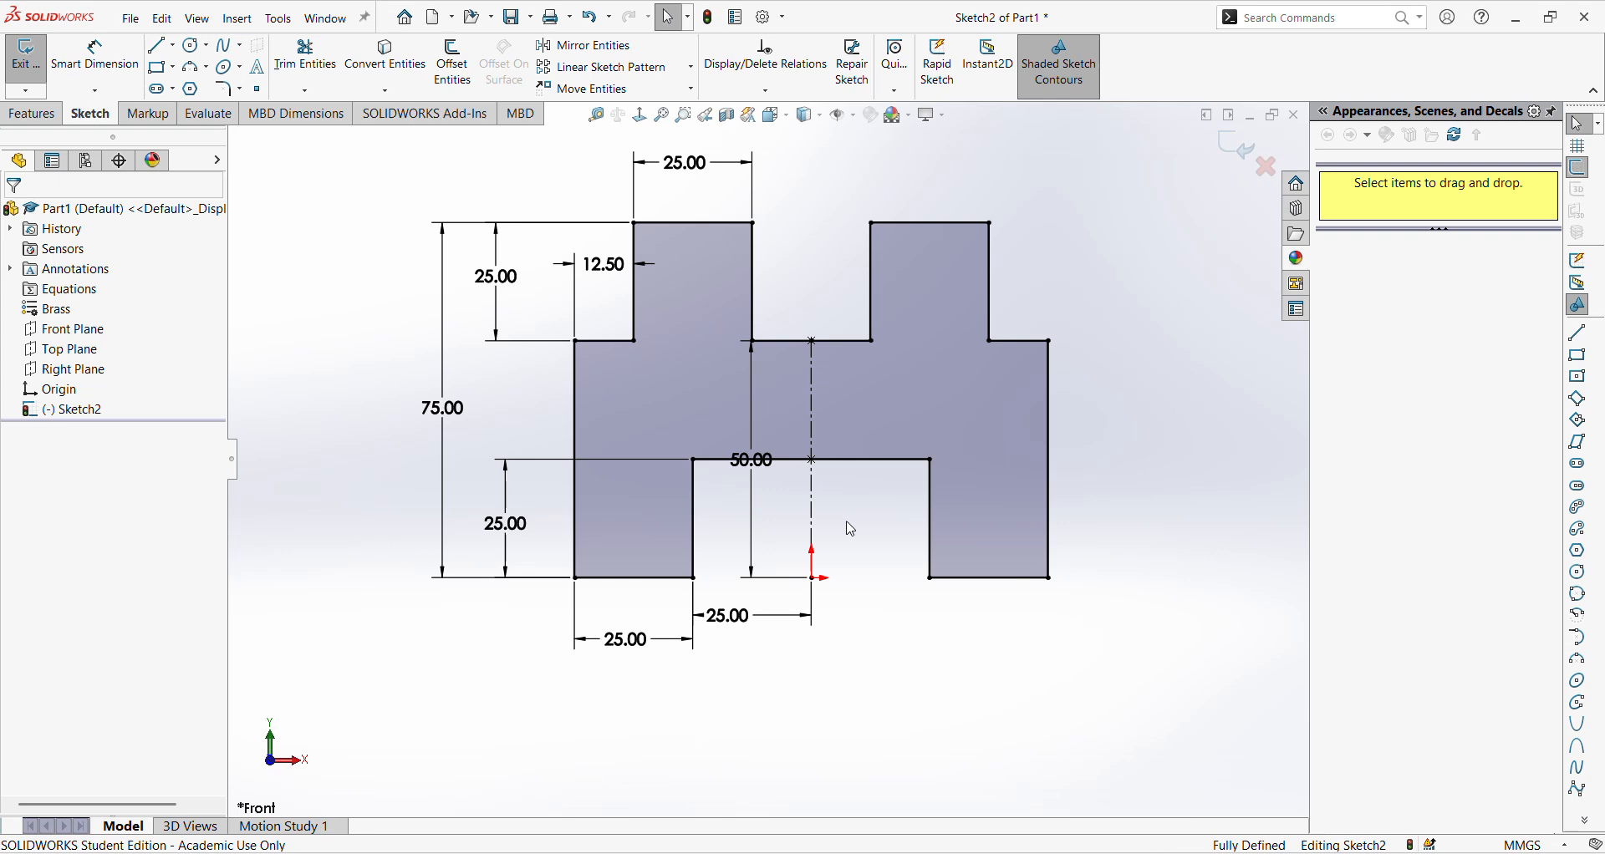
{"action": "scroll", "coordinate": [860, 506], "scroll_direction": "up", "scroll_amount": 2}
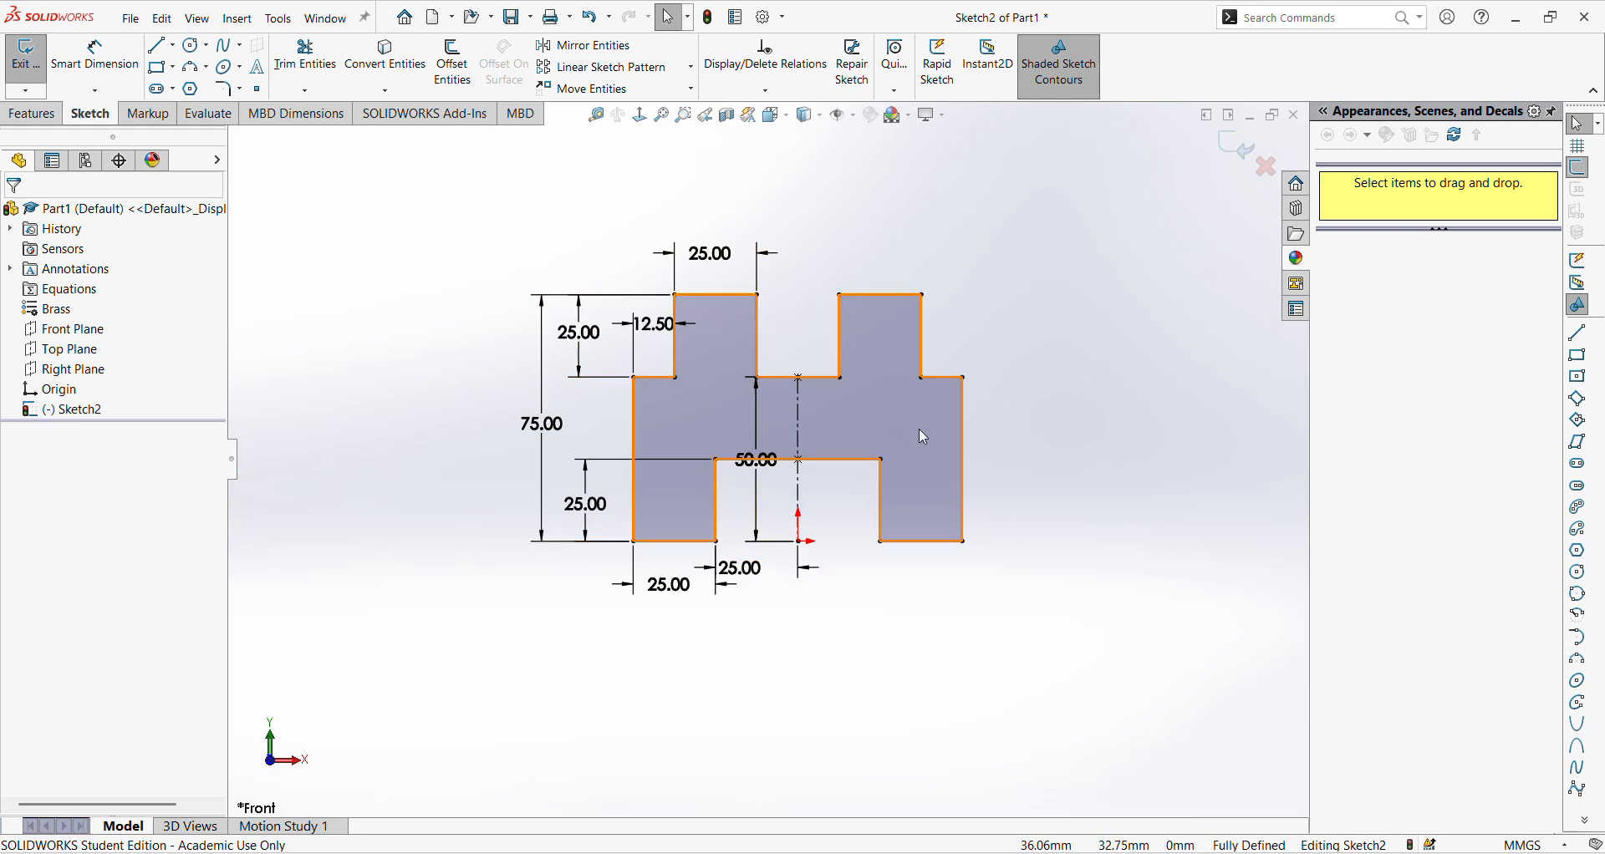
{"action": "left_click", "coordinate": [1249, 148]}
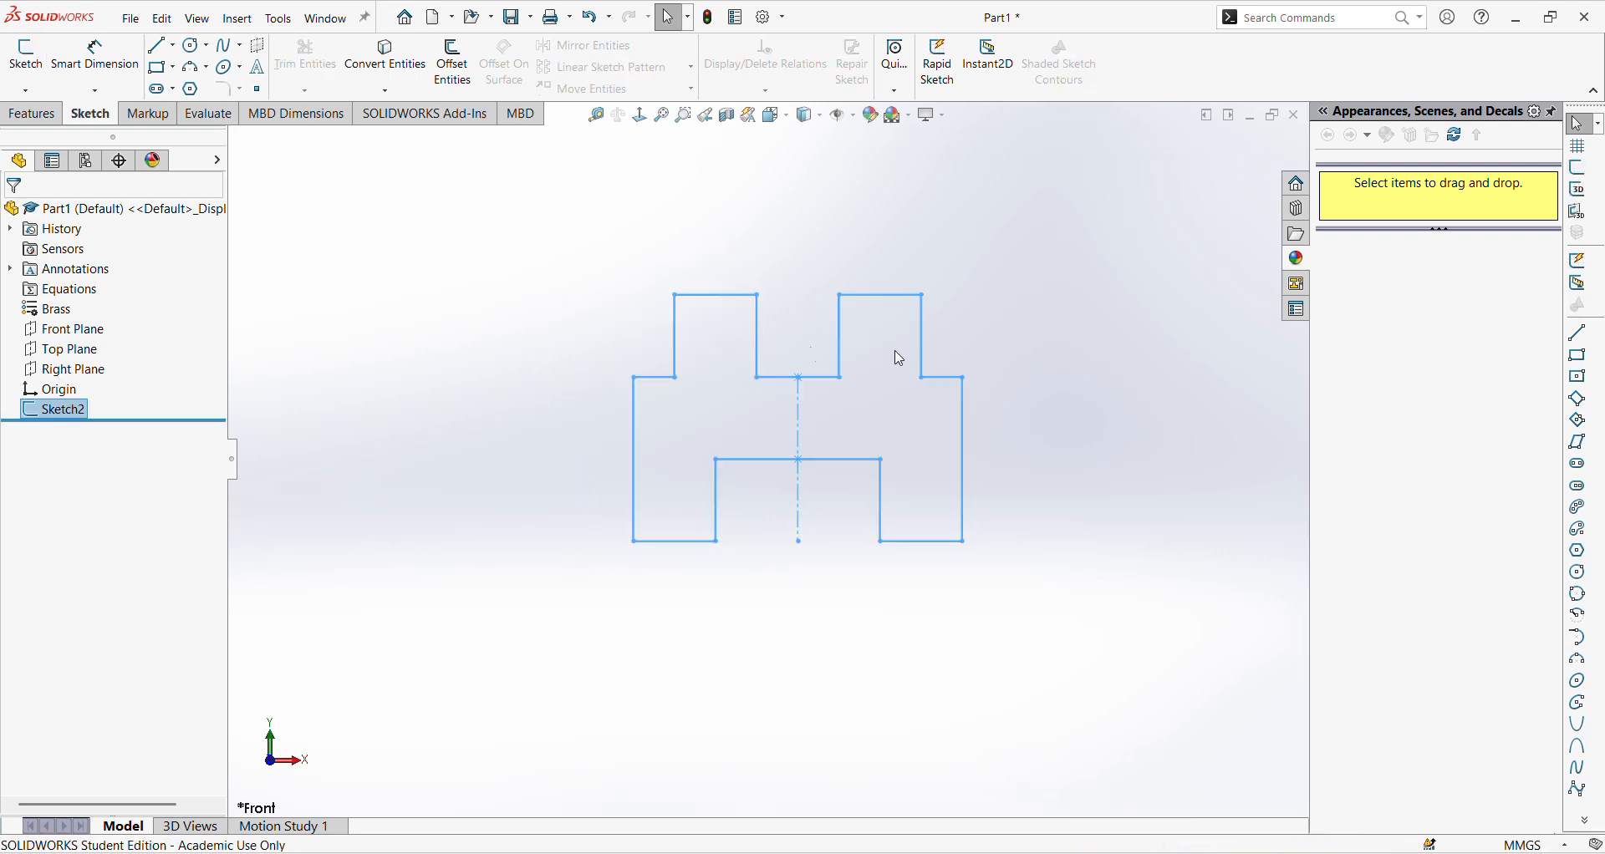
Extrude the mirrored castle outline 50 mm blind from the sketch plane in the reversed direction
{"action": "left_click", "coordinate": [46, 114]}
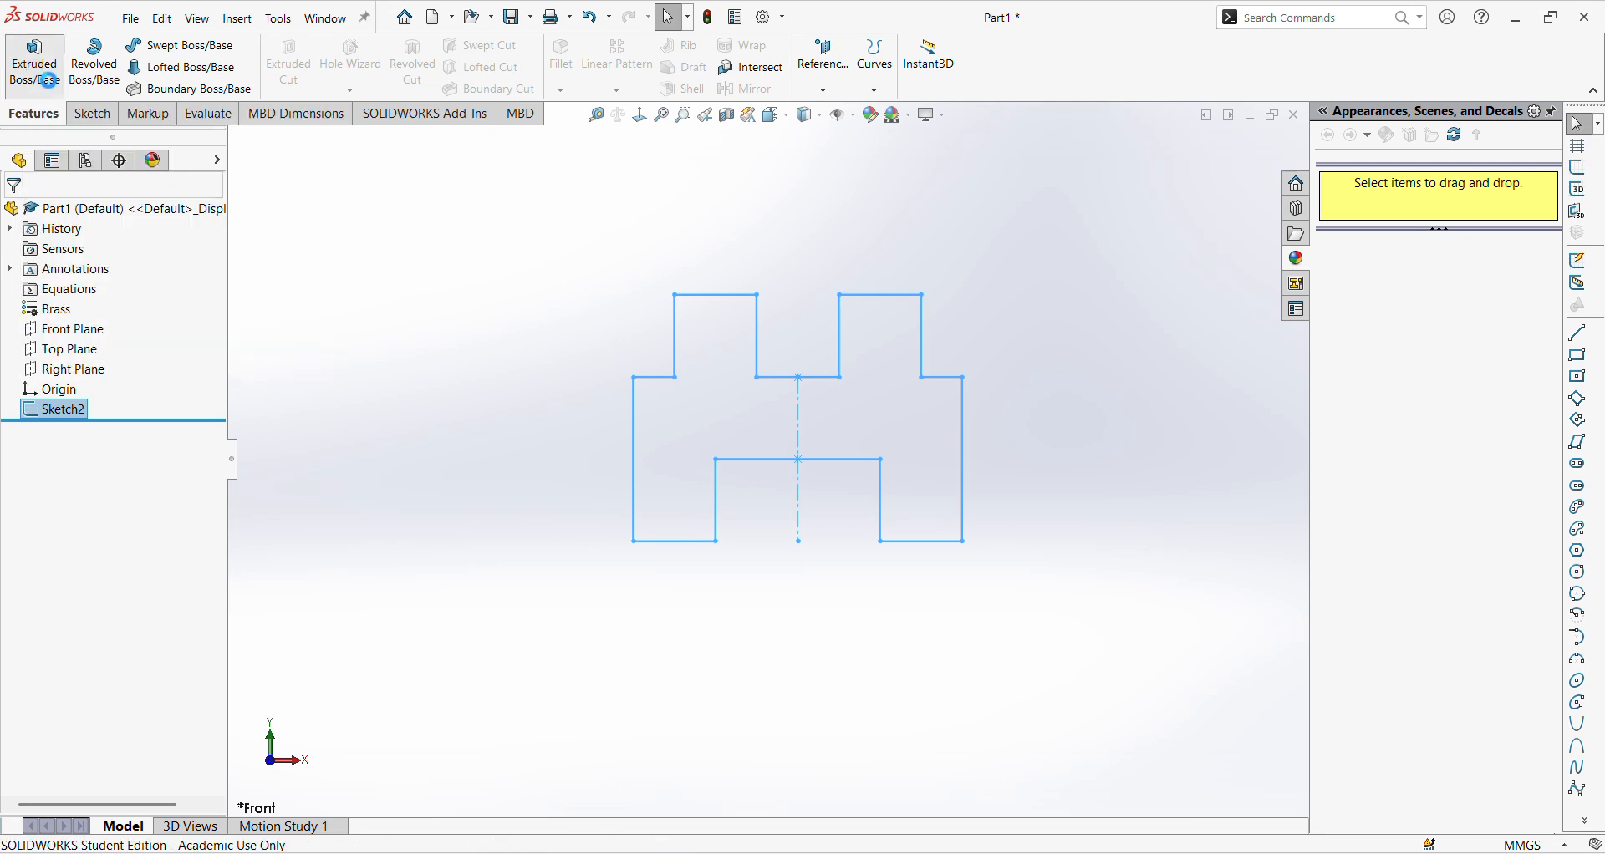
{"action": "left_click", "coordinate": [33, 60]}
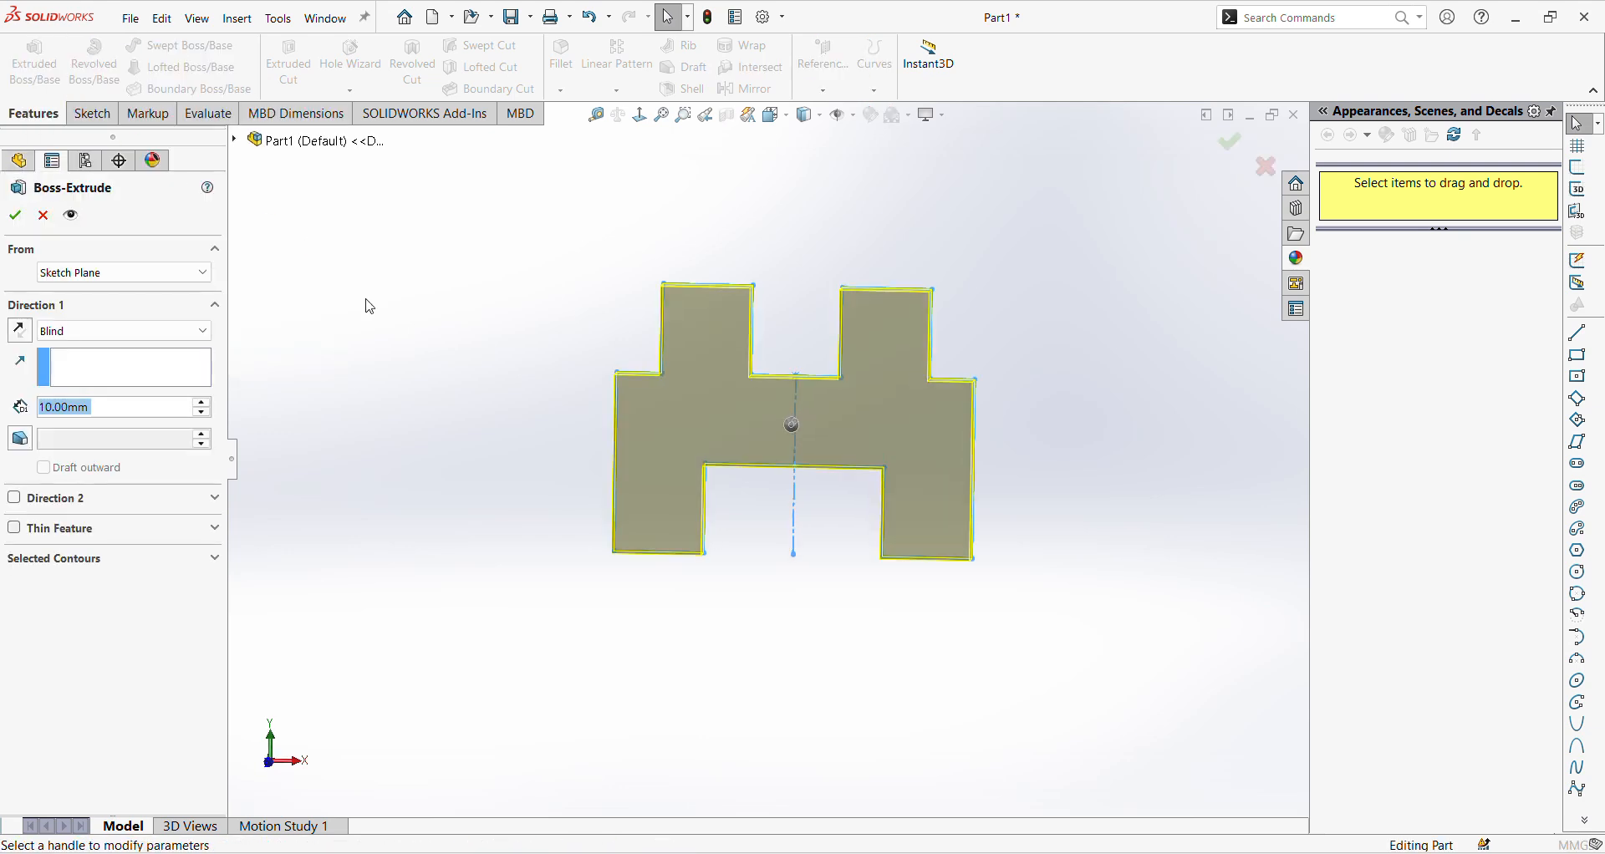
{"action": "left_click", "coordinate": [19, 333]}
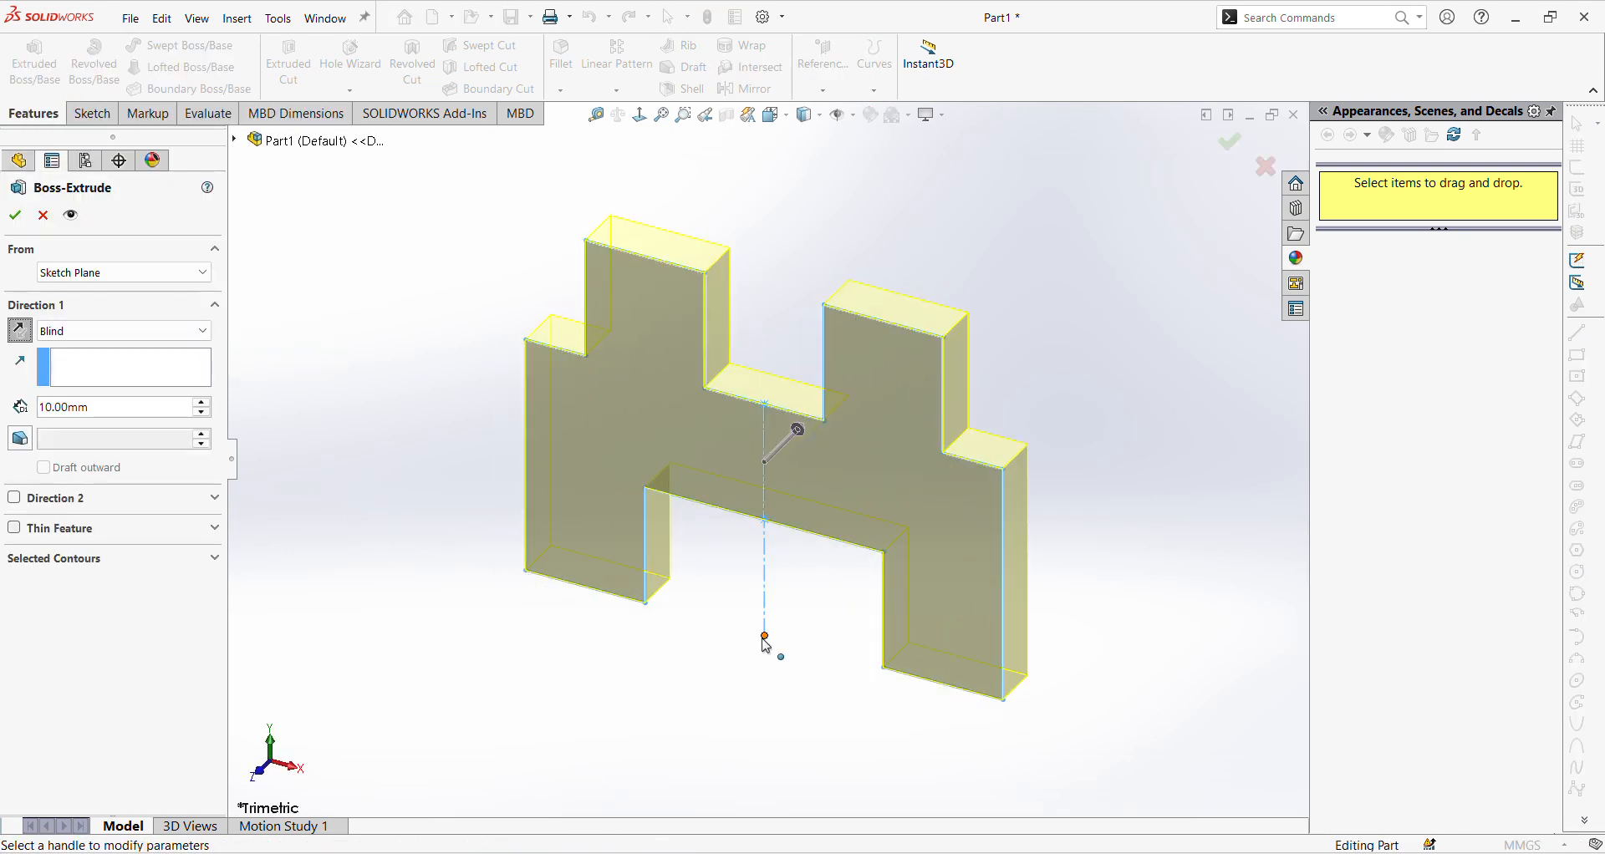
{"action": "double_click", "coordinate": [79, 409]}
{"action": "type", "text": "50"}
{"action": "key", "text": "Return"}
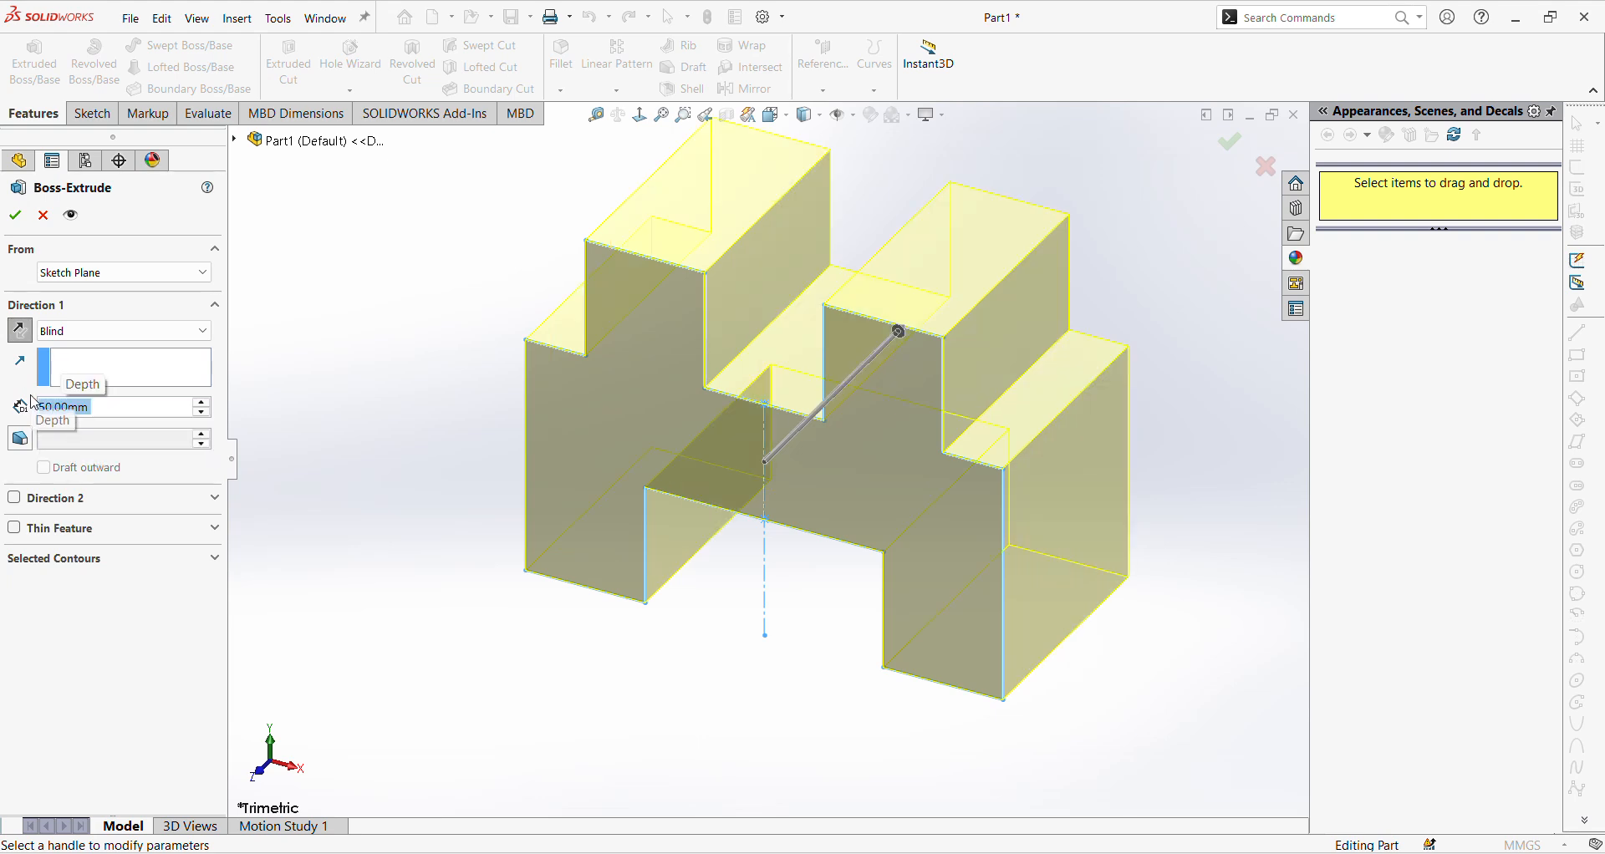
{"action": "left_click", "coordinate": [15, 214]}
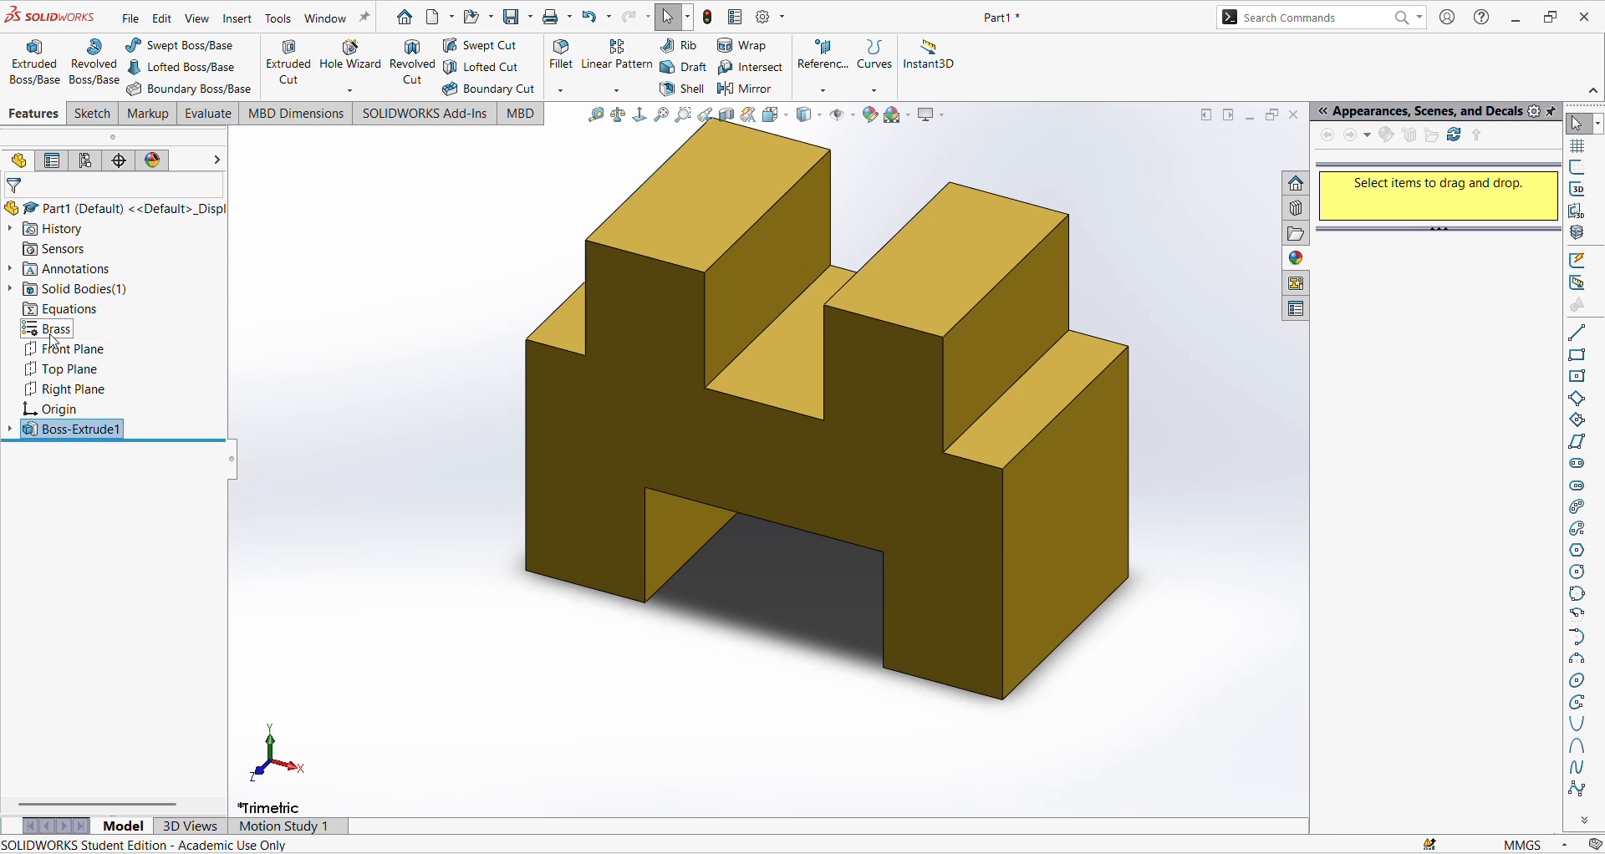
Examine the castle drawing's isometric view and compare it with the extruded part in isometric orientation
{"action": "left_click_drag", "start_coordinate": [52, 331], "coordinate": [844, 462]}
{"action": "mouse_move", "coordinate": [498, 851]}
{"action": "left_click", "coordinate": [573, 802]}
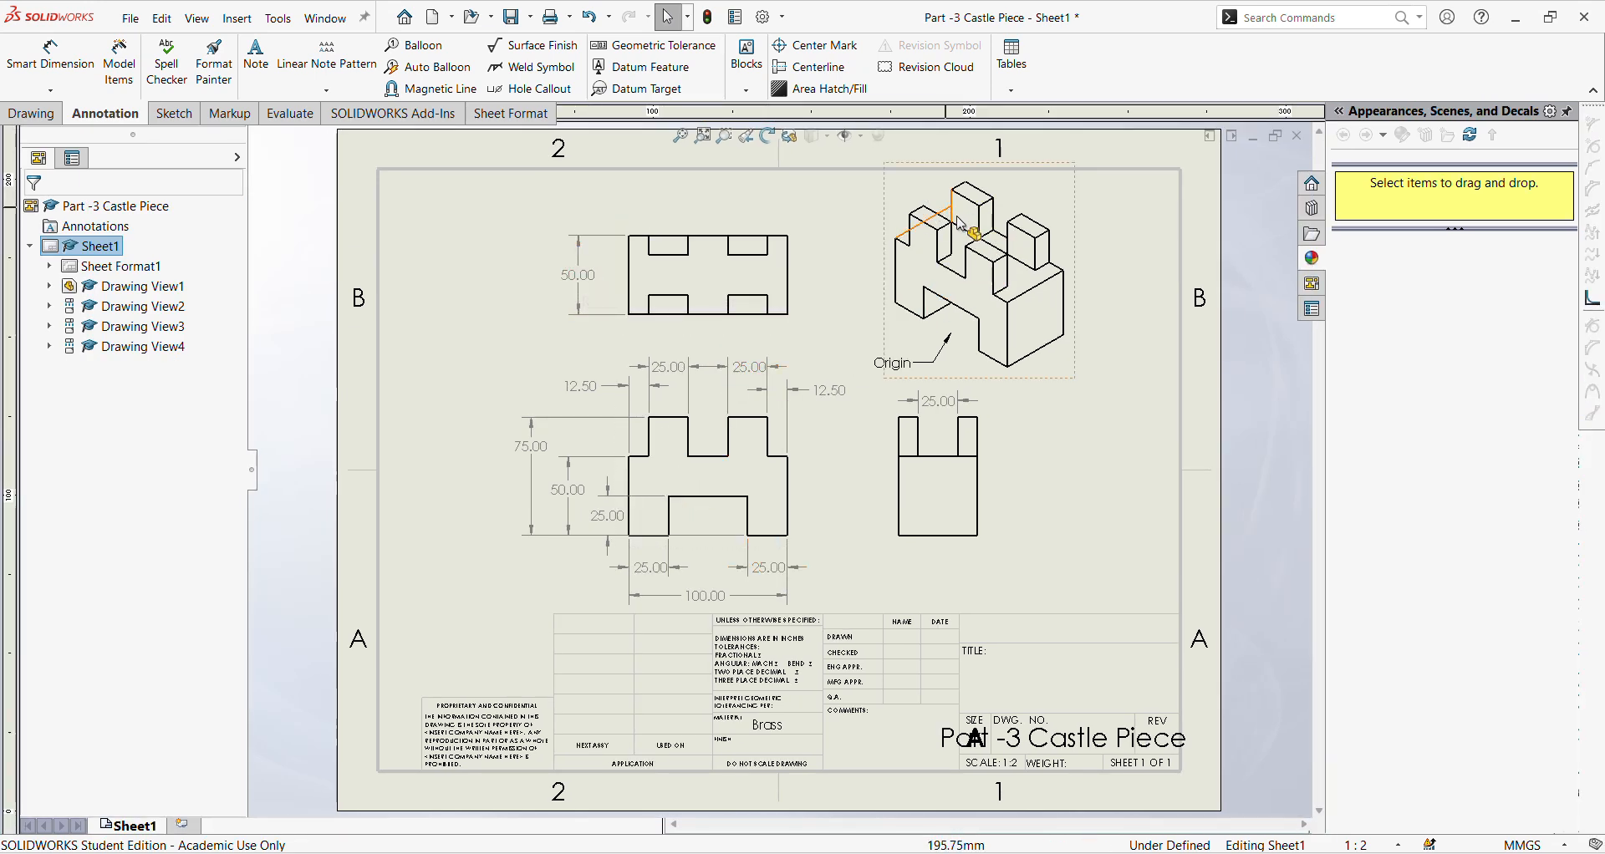
{"action": "mouse_move", "coordinate": [499, 851]}
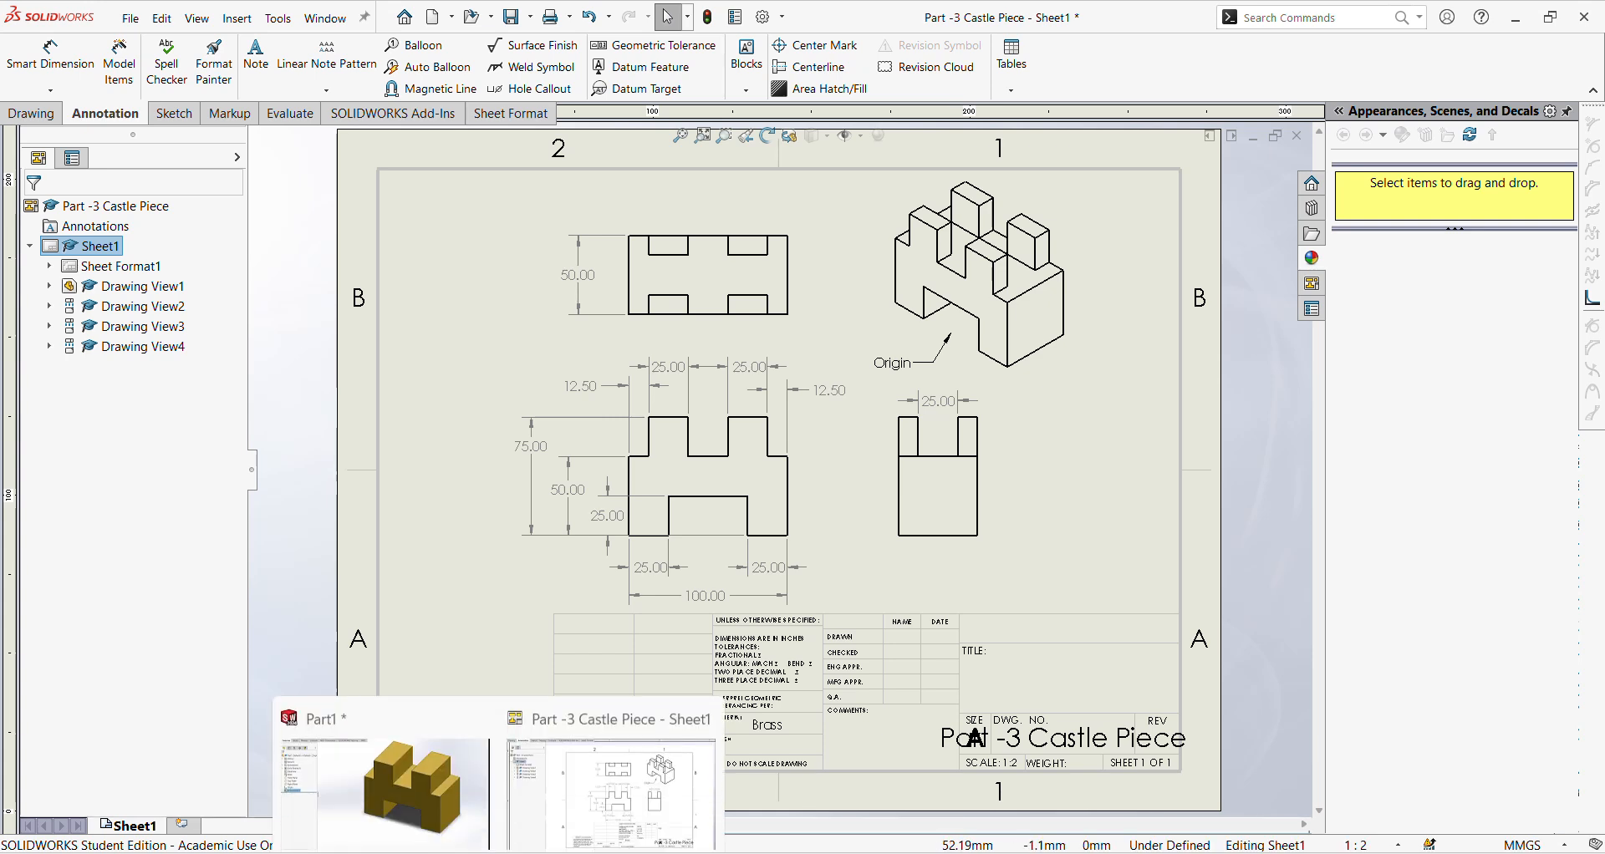
{"action": "left_click", "coordinate": [555, 809]}
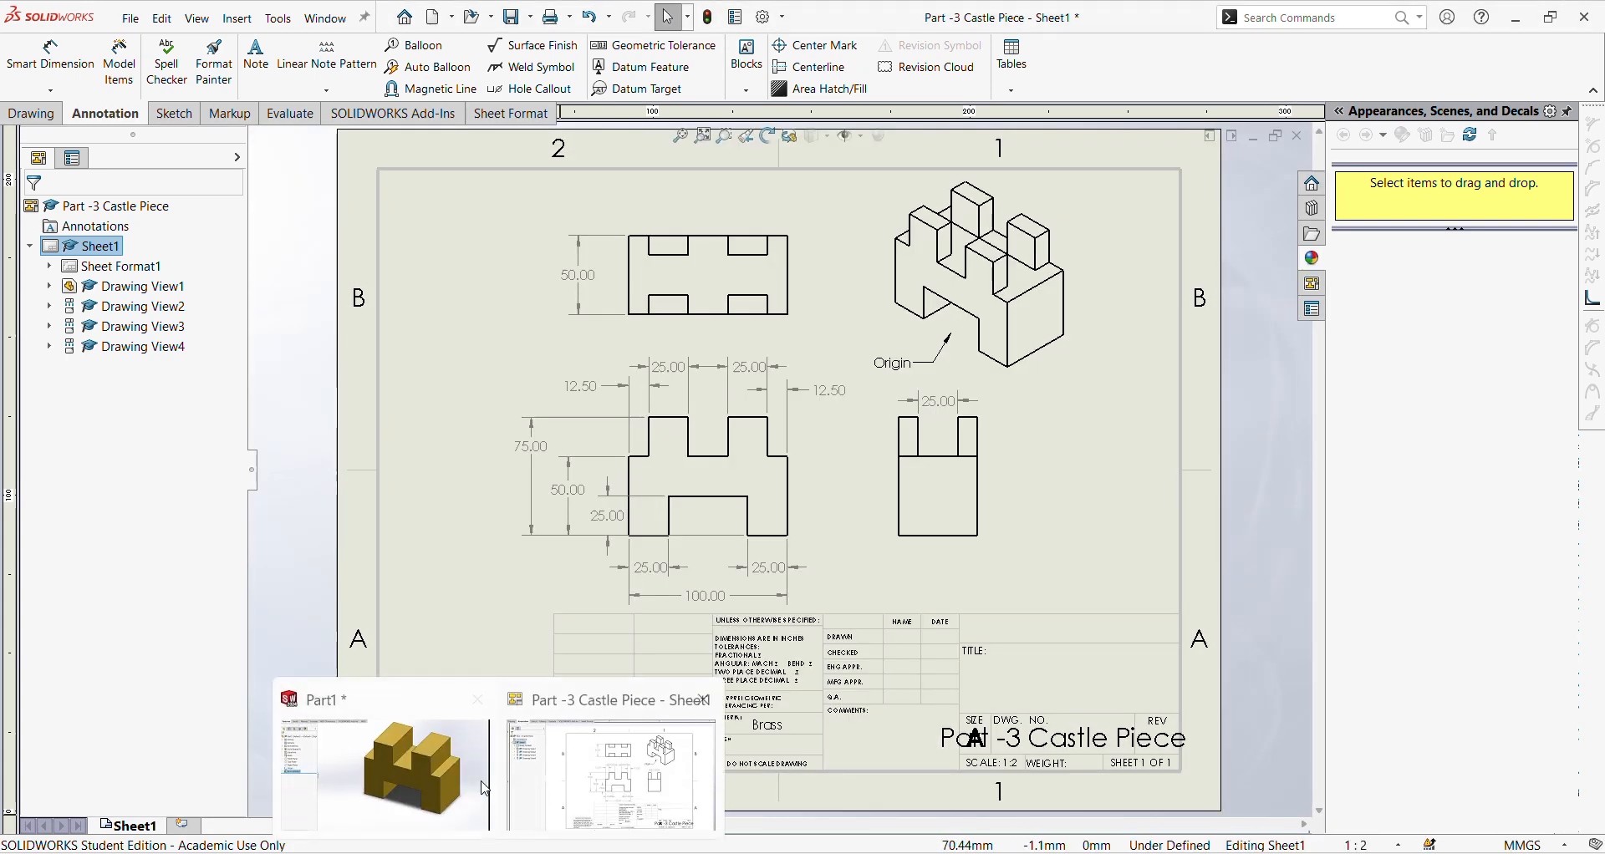
{"action": "left_click", "coordinate": [385, 769]}
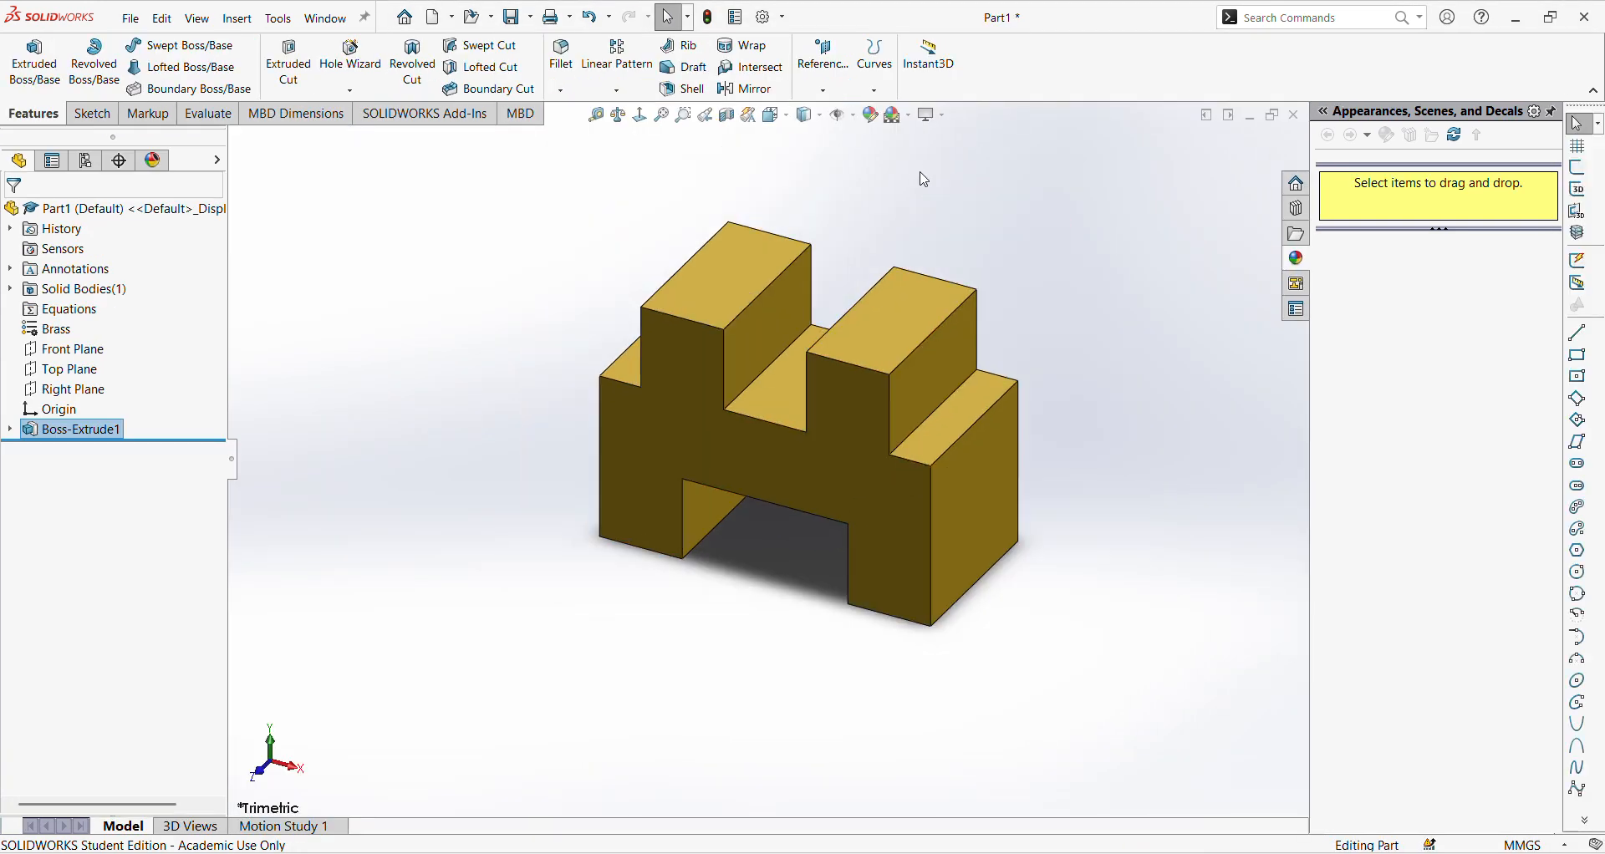
{"action": "left_click", "coordinate": [773, 117]}
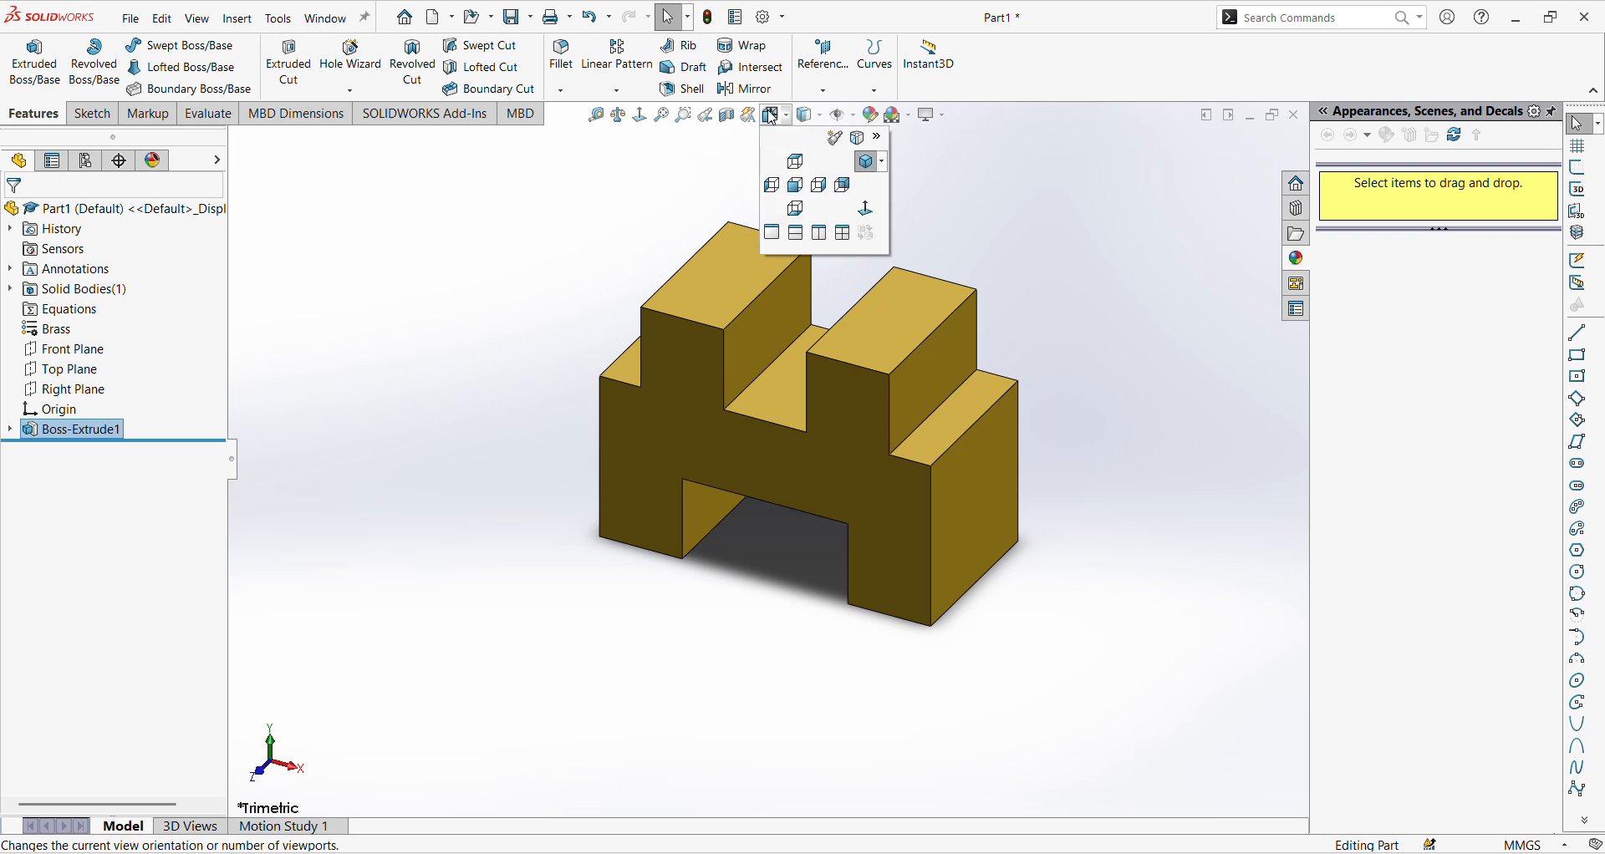
{"action": "left_click", "coordinate": [867, 162]}
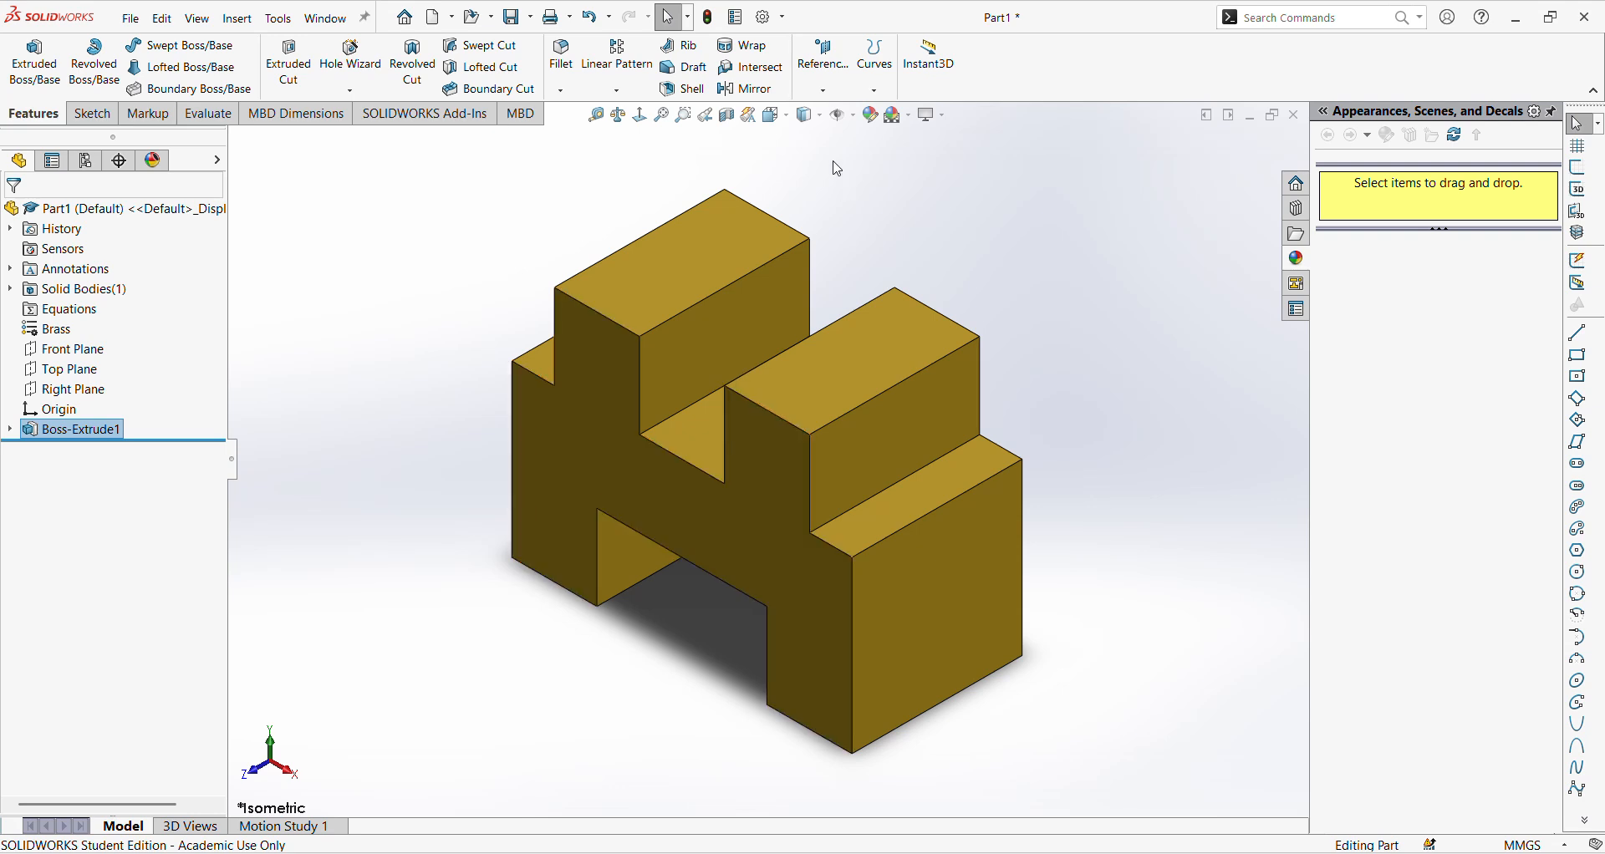
Compare the part's front orientation with the drawing's front view, and return the part to isometric
{"action": "left_click", "coordinate": [774, 116]}
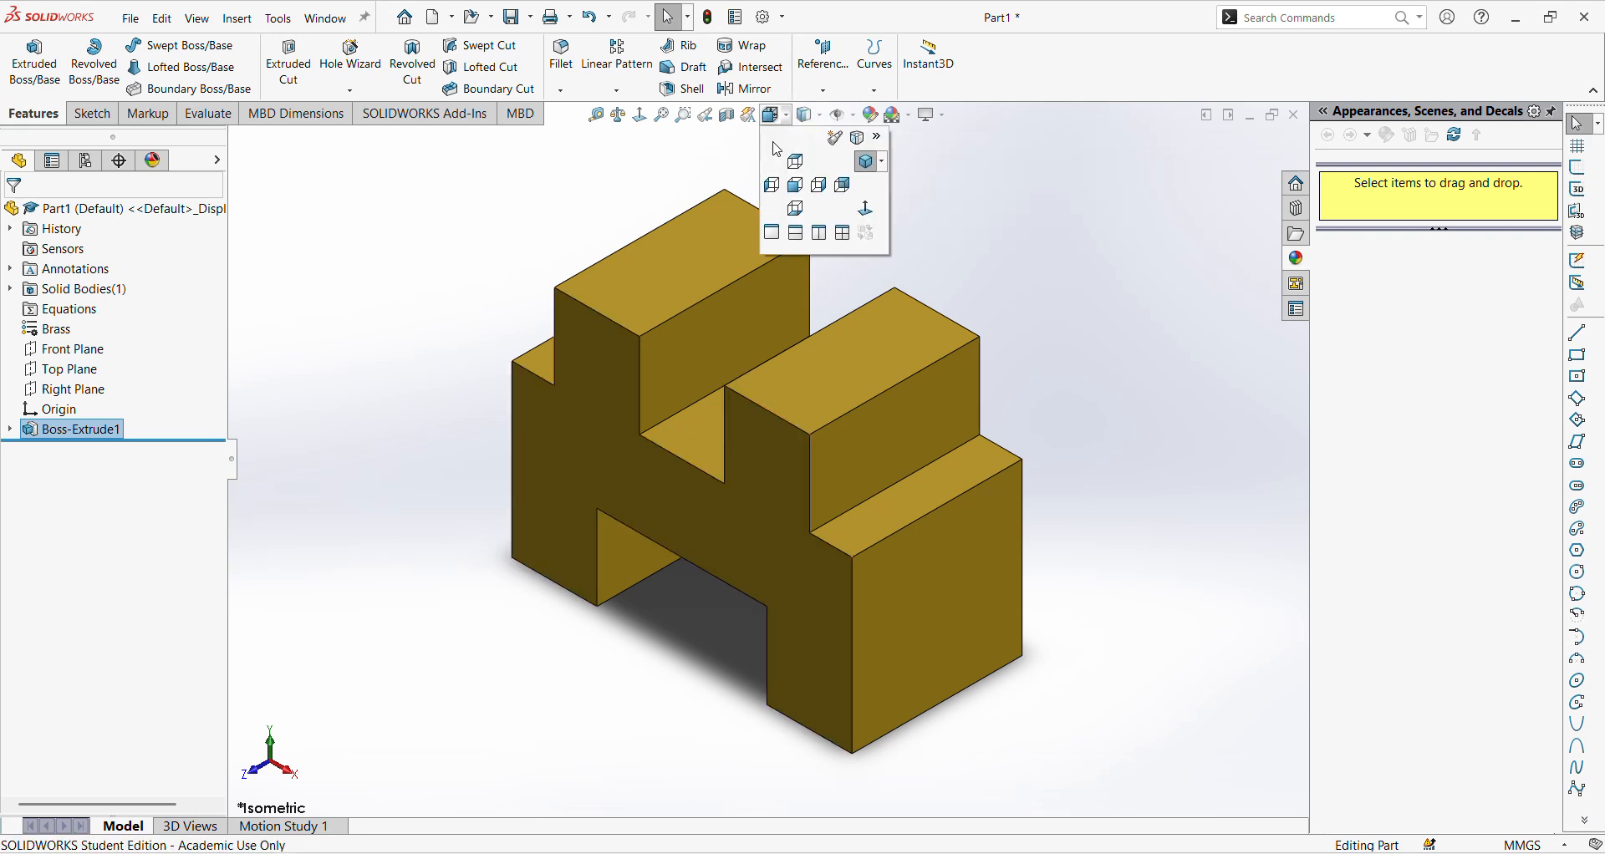
{"action": "left_click", "coordinate": [800, 189]}
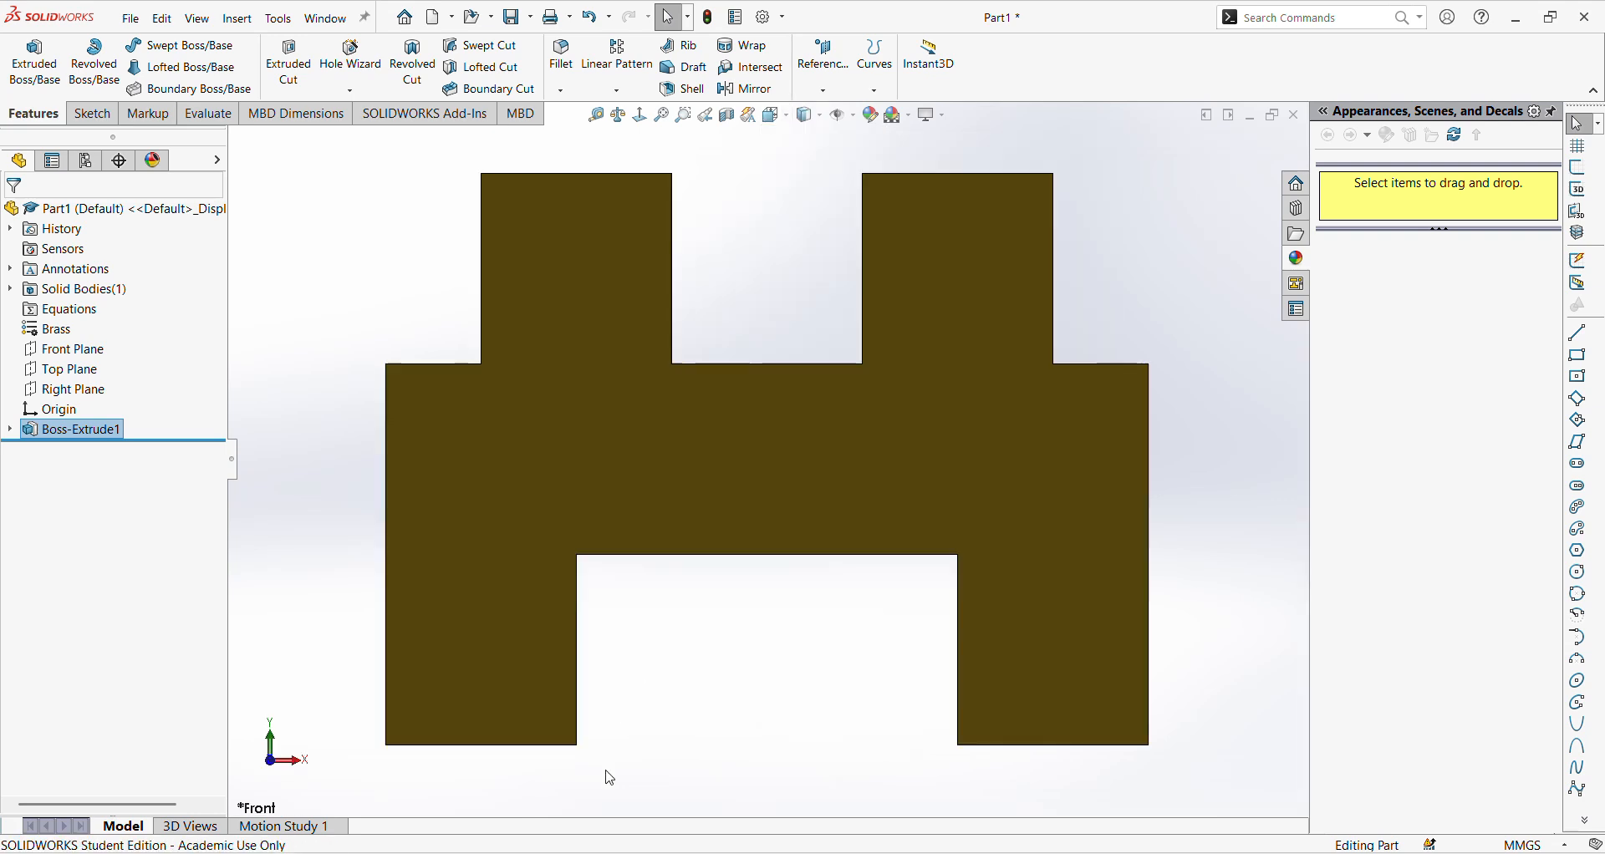
{"action": "left_click", "coordinate": [660, 757]}
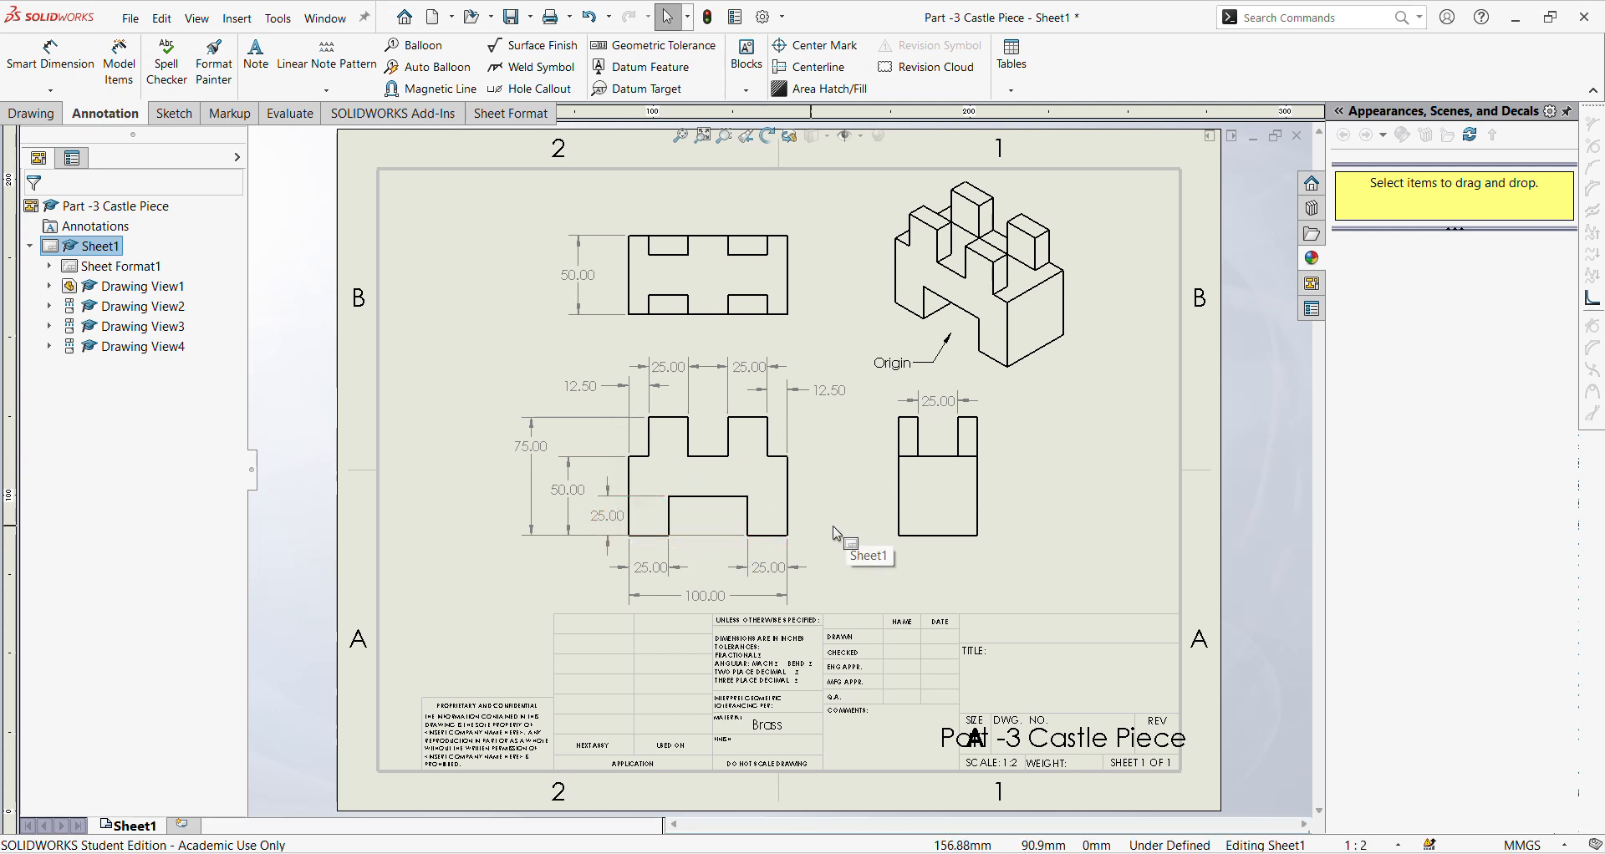
{"action": "mouse_move", "coordinate": [497, 852]}
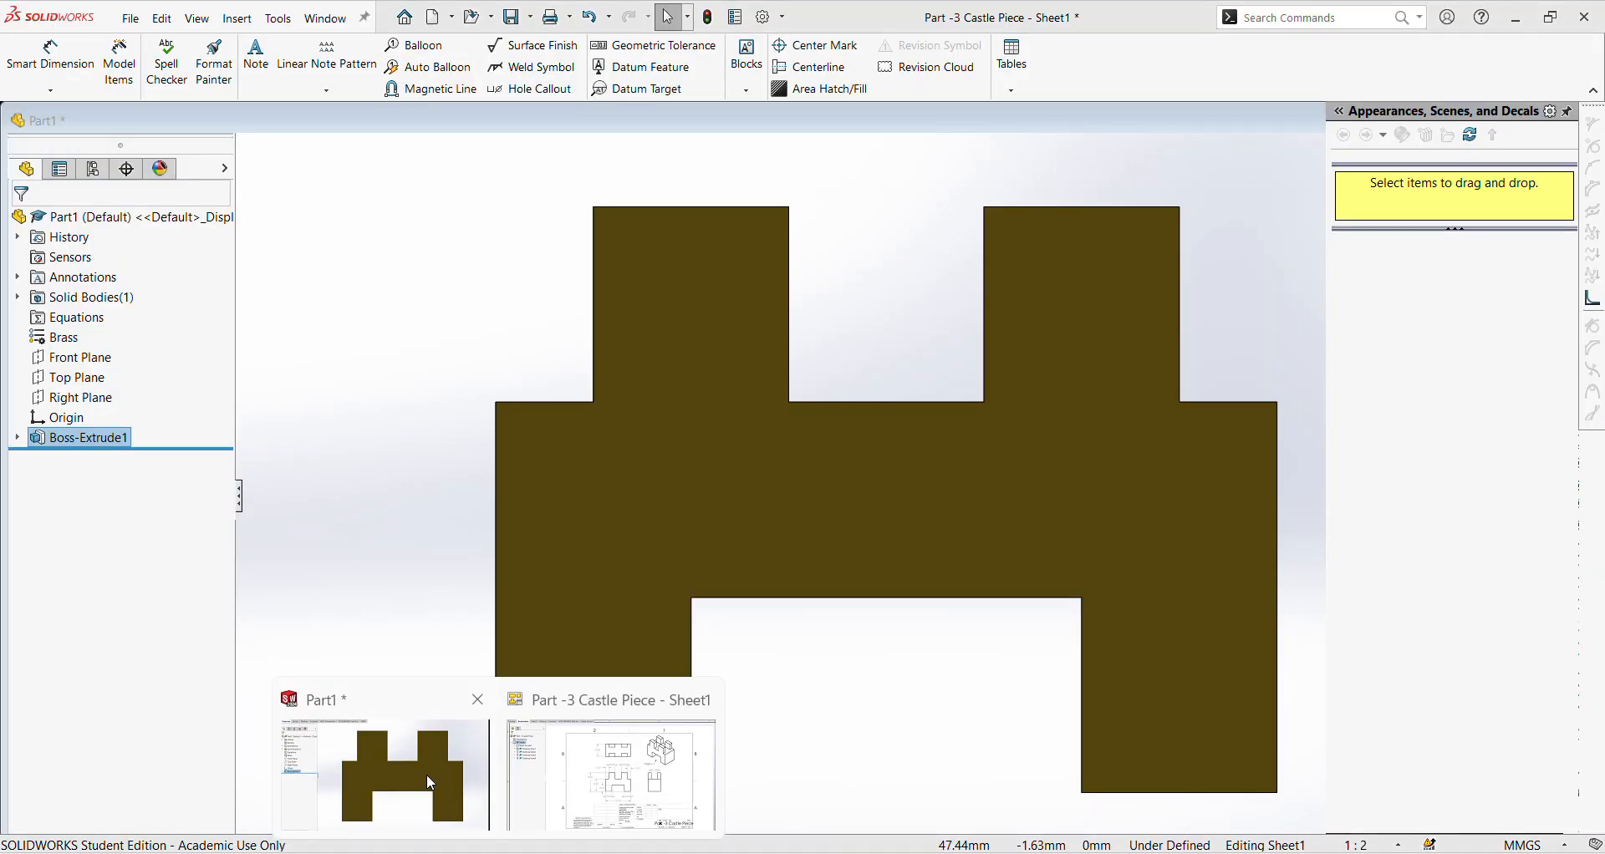
{"action": "left_click", "coordinate": [428, 779]}
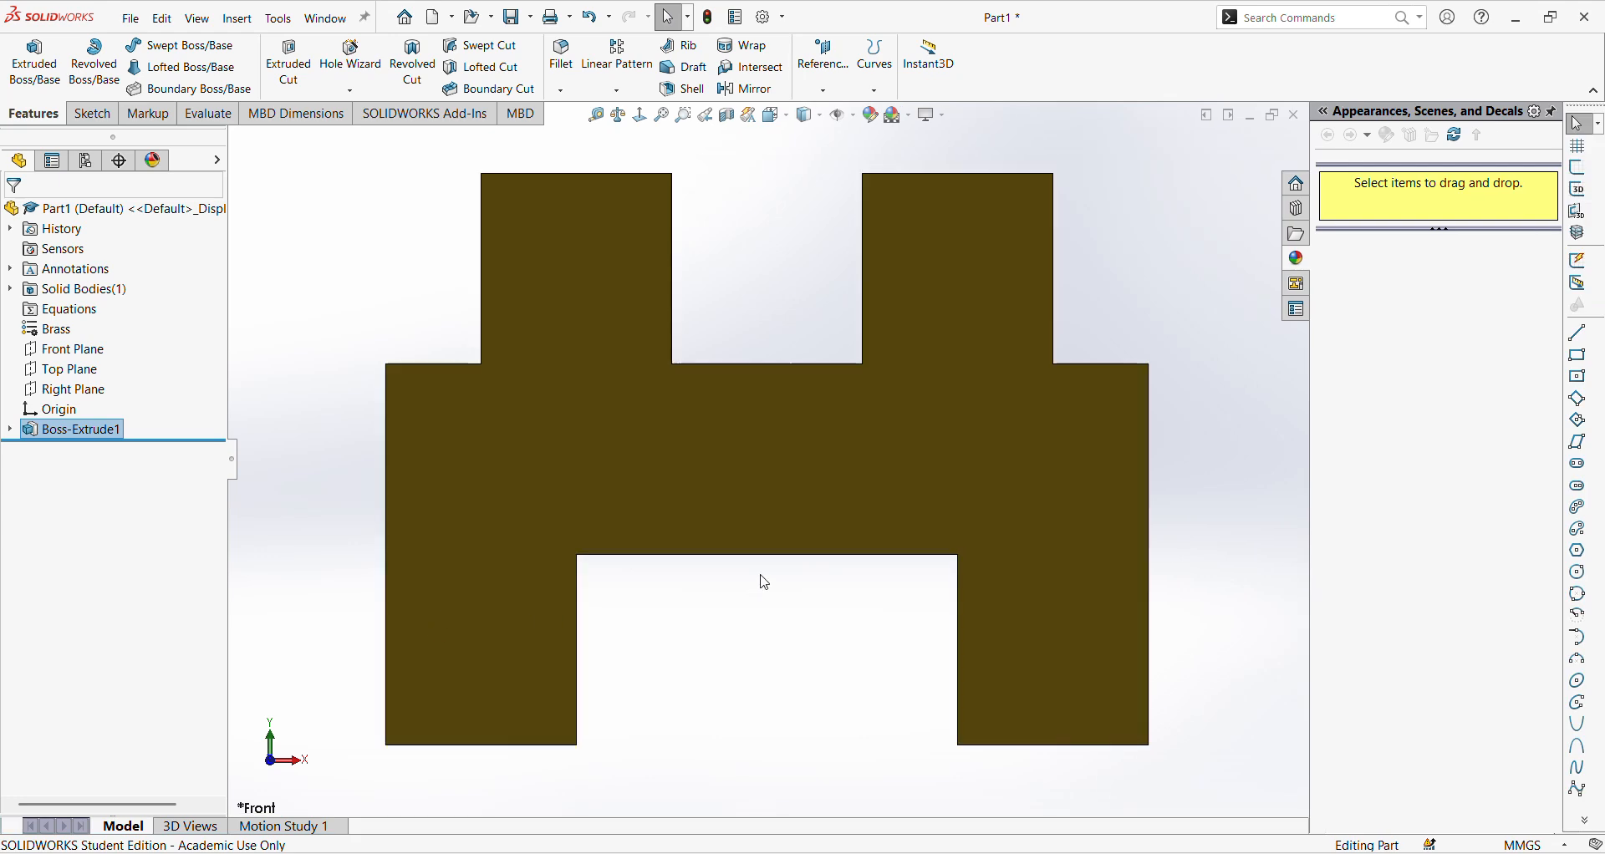
{"action": "scroll", "coordinate": [760, 577], "scroll_direction": "up", "scroll_amount": 2}
{"action": "left_click", "coordinate": [778, 119]}
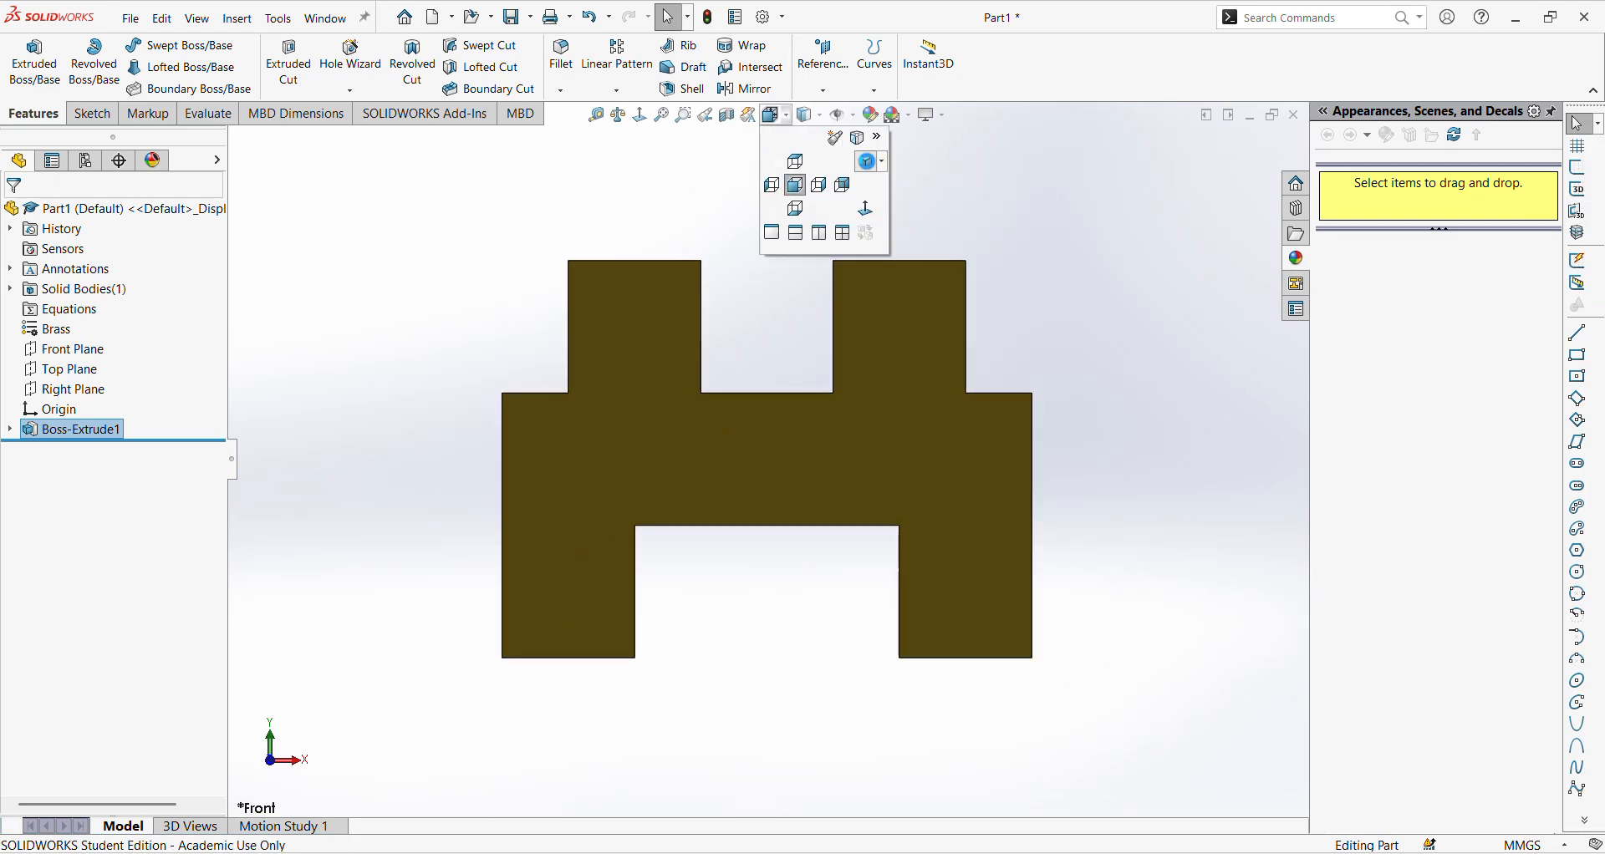
{"action": "left_click", "coordinate": [868, 163]}
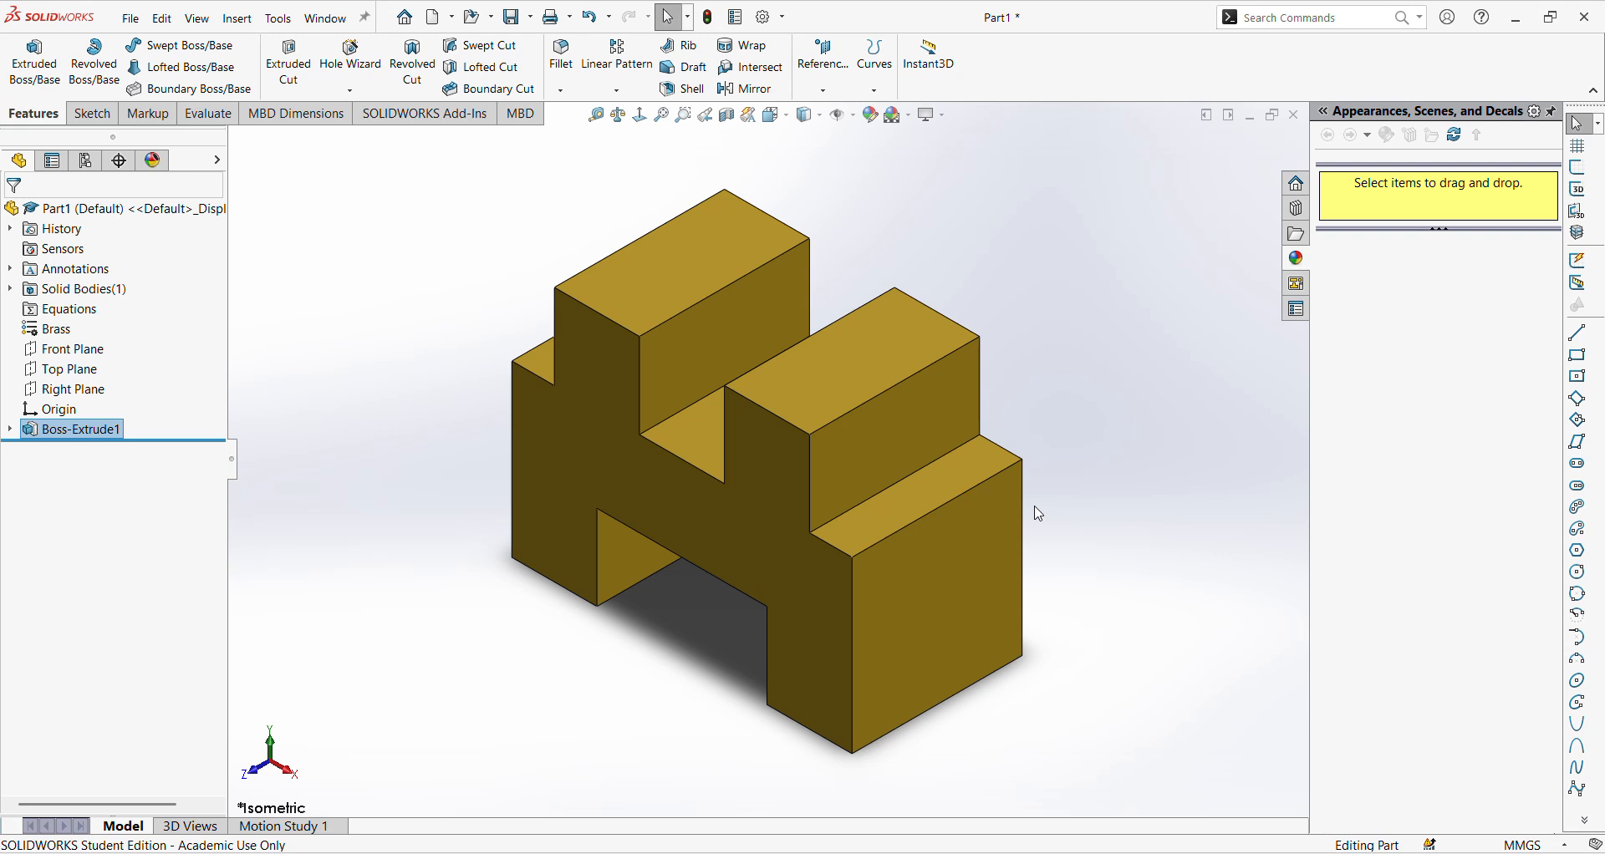
Start a sketch on the battlement's outer side face and draw a corner rectangle from its top edge down to the shoulder edge
{"action": "middle_click_drag", "start_coordinate": [1039, 513], "coordinate": [621, 570]}
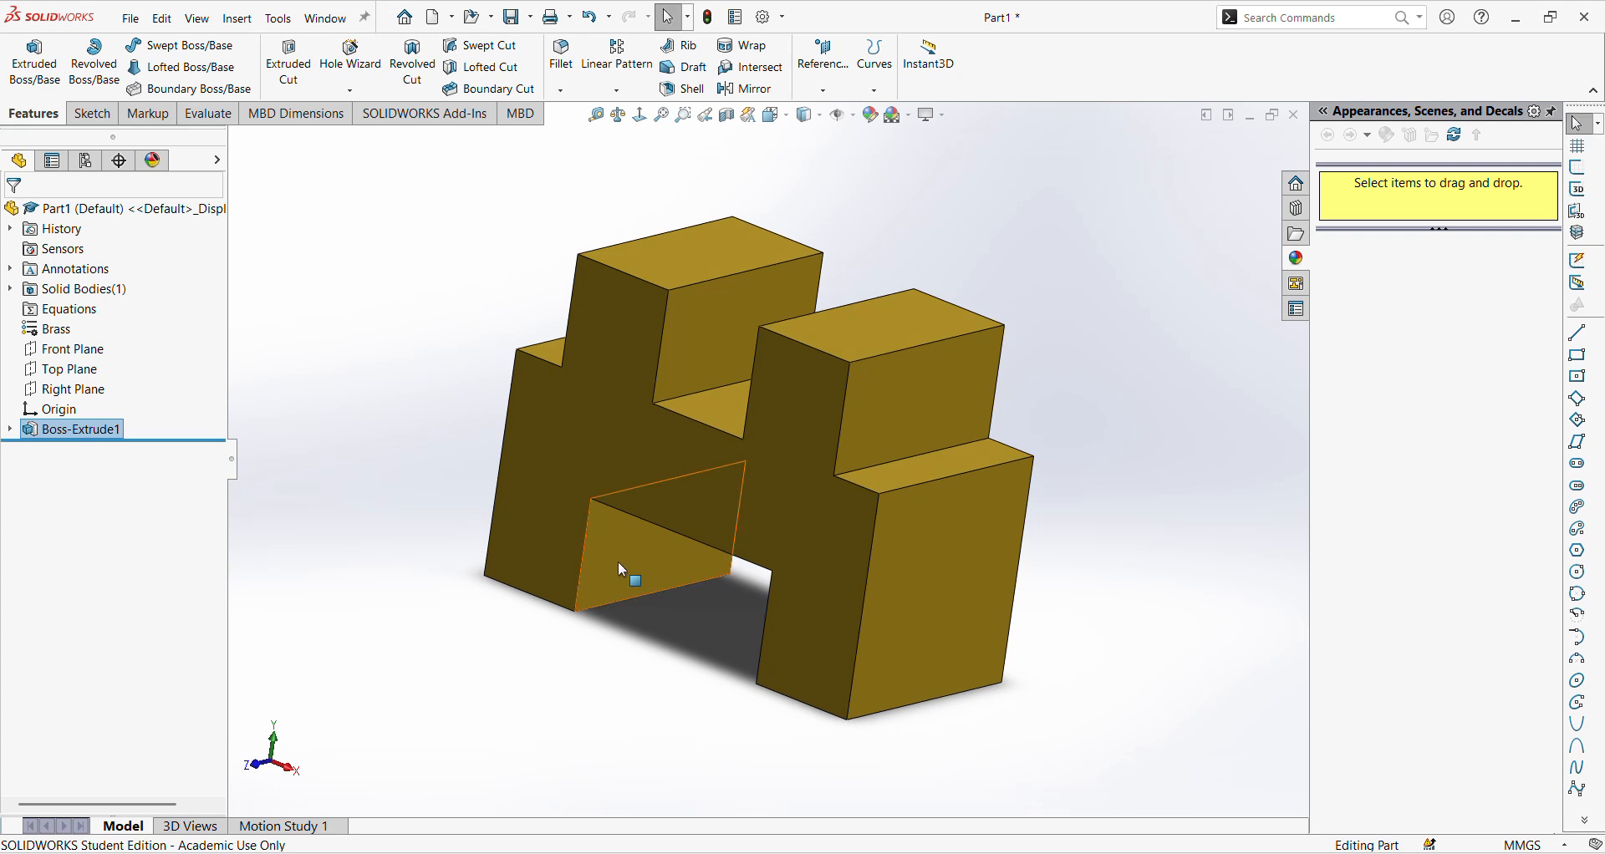
{"action": "left_click", "coordinate": [92, 113]}
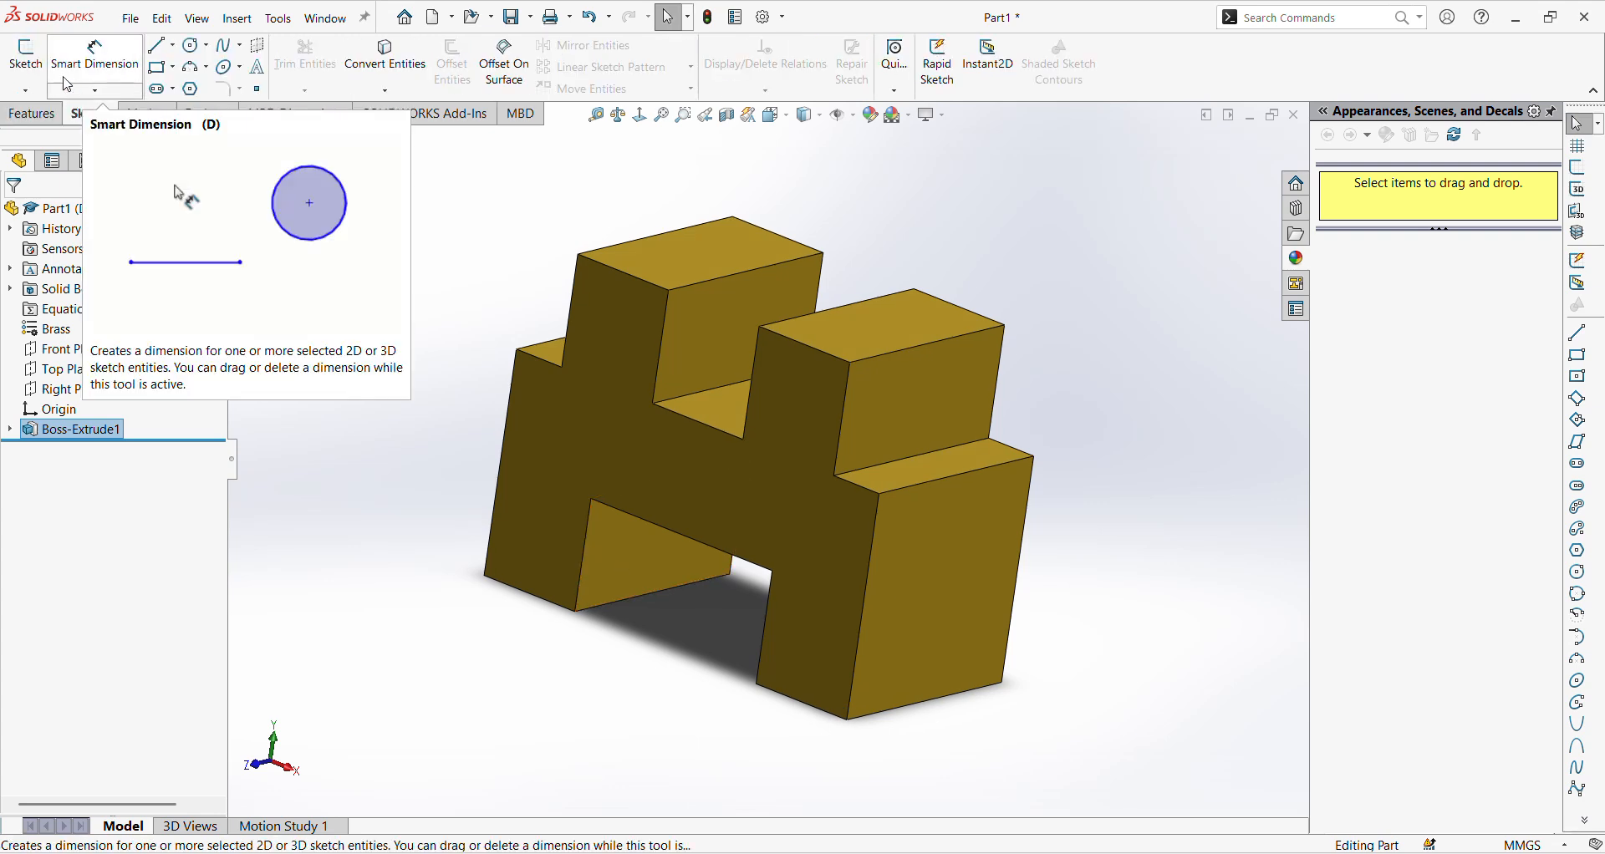
{"action": "left_click", "coordinate": [26, 56]}
{"action": "left_click", "coordinate": [951, 392]}
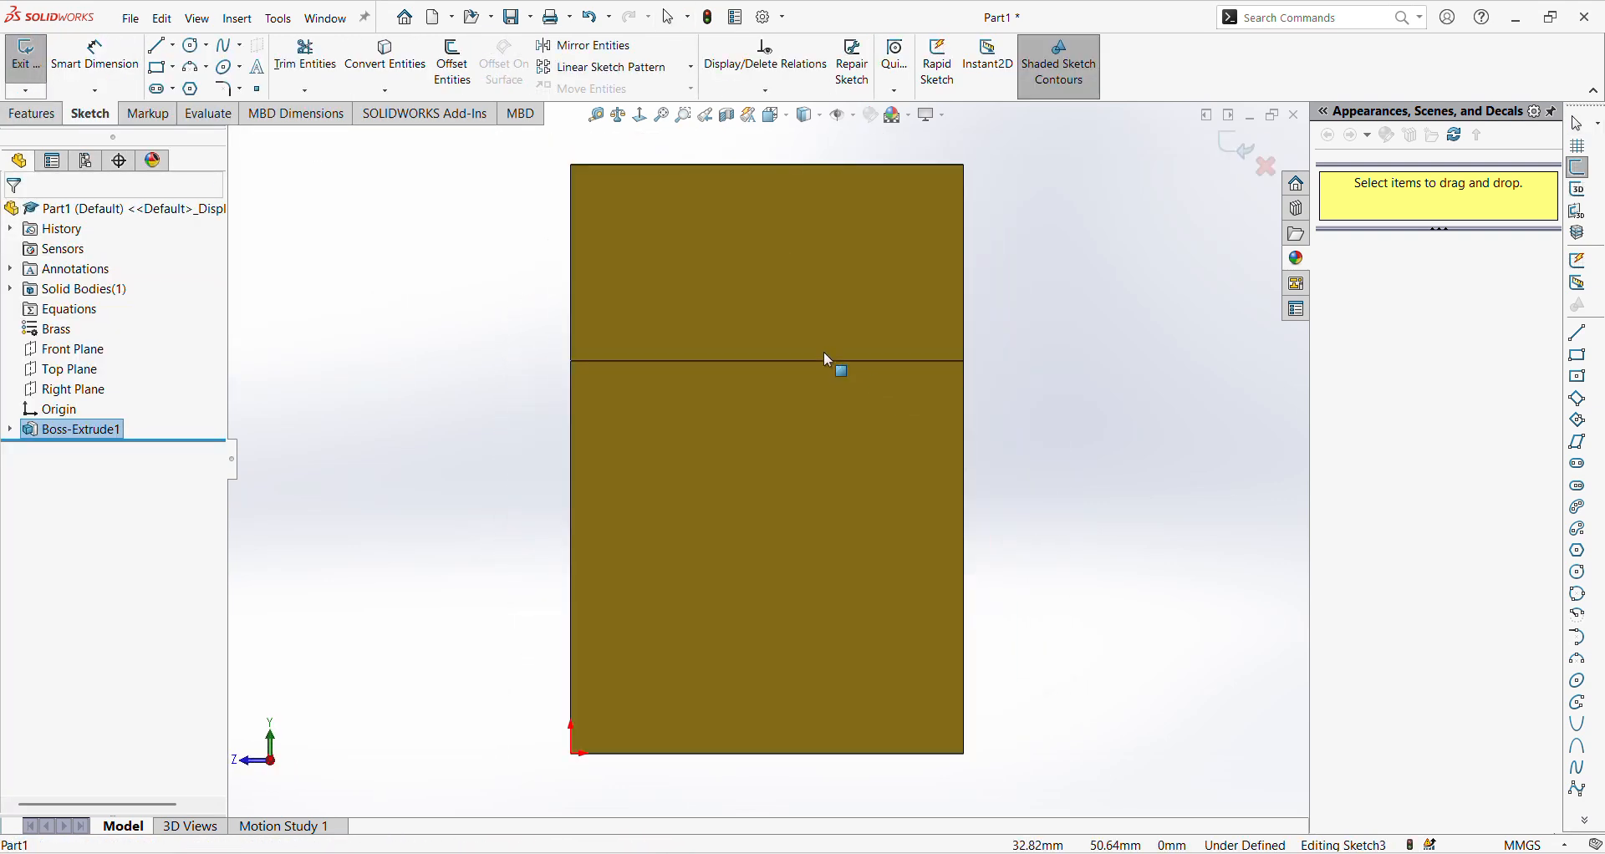
{"action": "left_click", "coordinate": [161, 67]}
{"action": "left_click", "coordinate": [691, 165]}
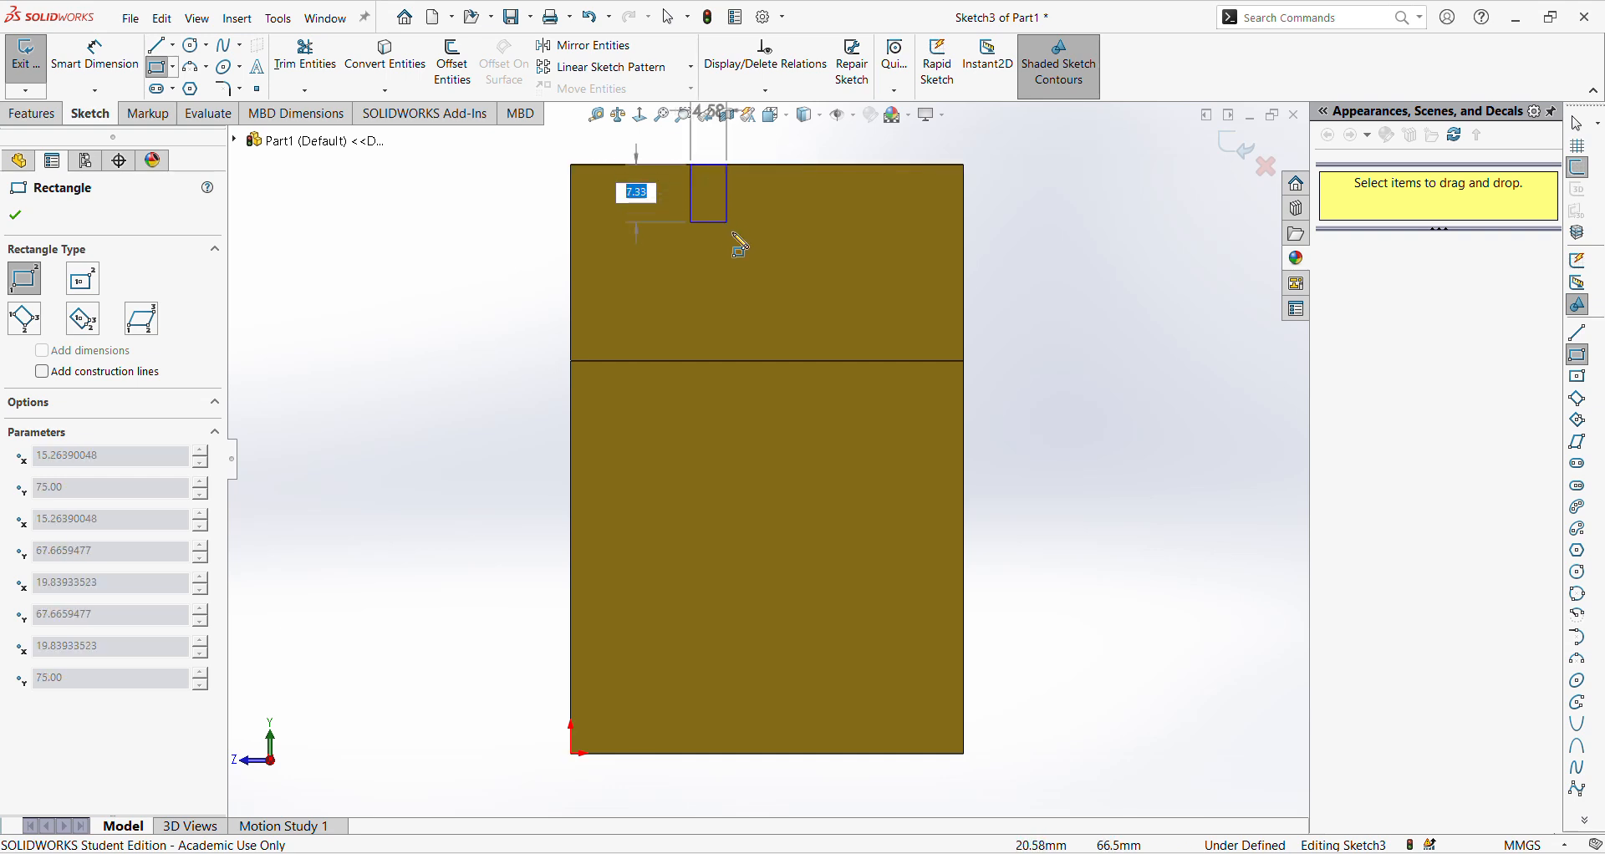
{"action": "left_click", "coordinate": [848, 361]}
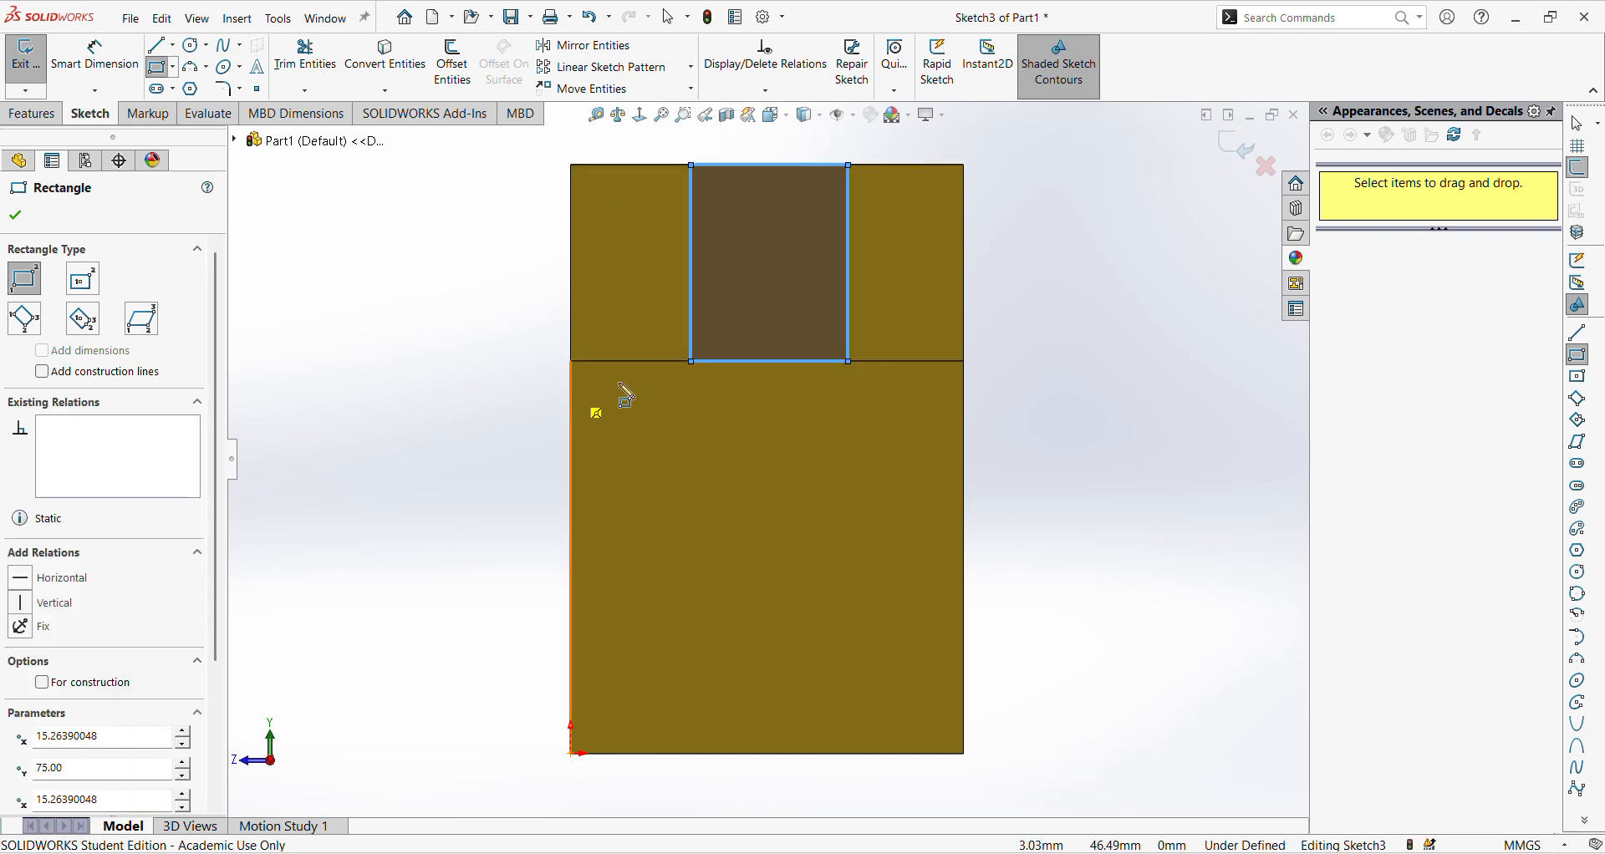
{"action": "key", "text": "f"}
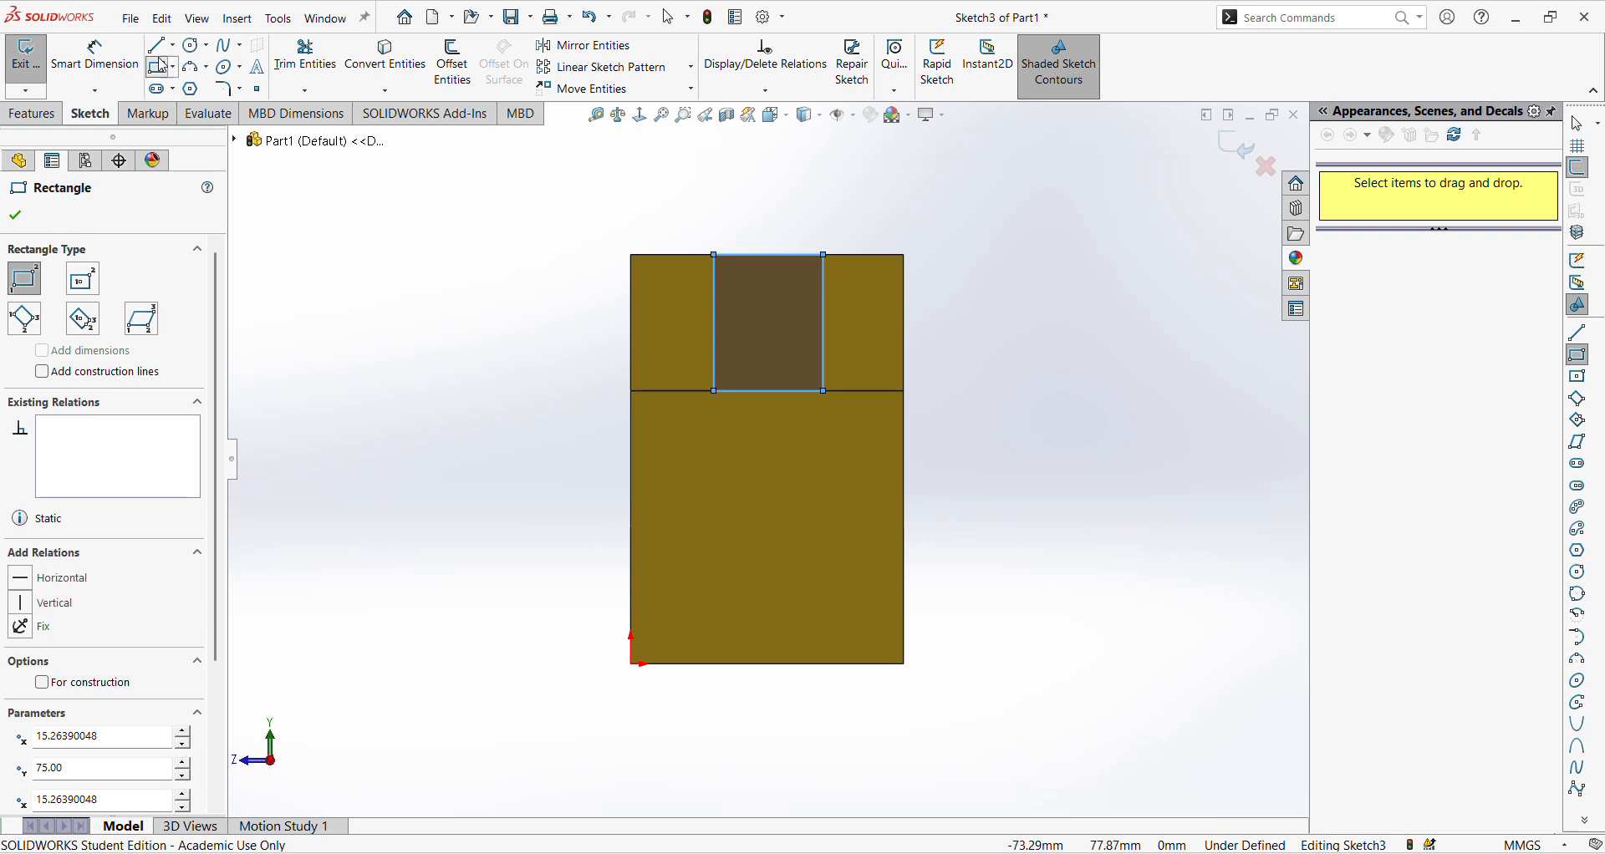
Dimension the width between the rectangle's two vertical sides as 25 mm
{"action": "left_click", "coordinate": [95, 55]}
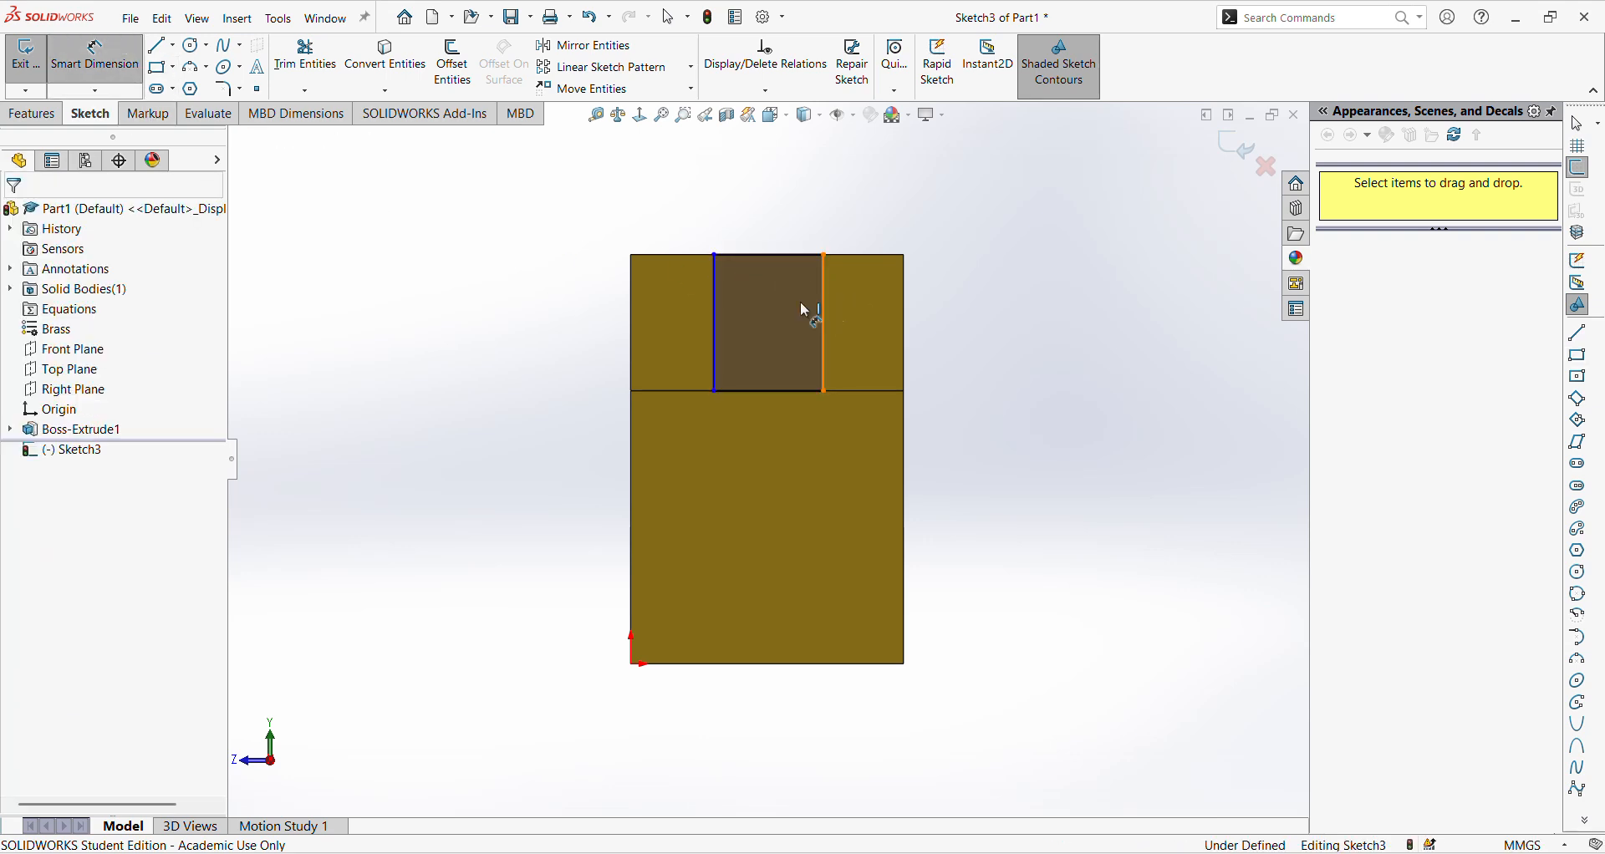
{"action": "left_click", "coordinate": [828, 309]}
{"action": "left_click", "coordinate": [716, 301]}
{"action": "left_click", "coordinate": [769, 189]}
{"action": "type", "text": "25"}
{"action": "key", "text": "Return"}
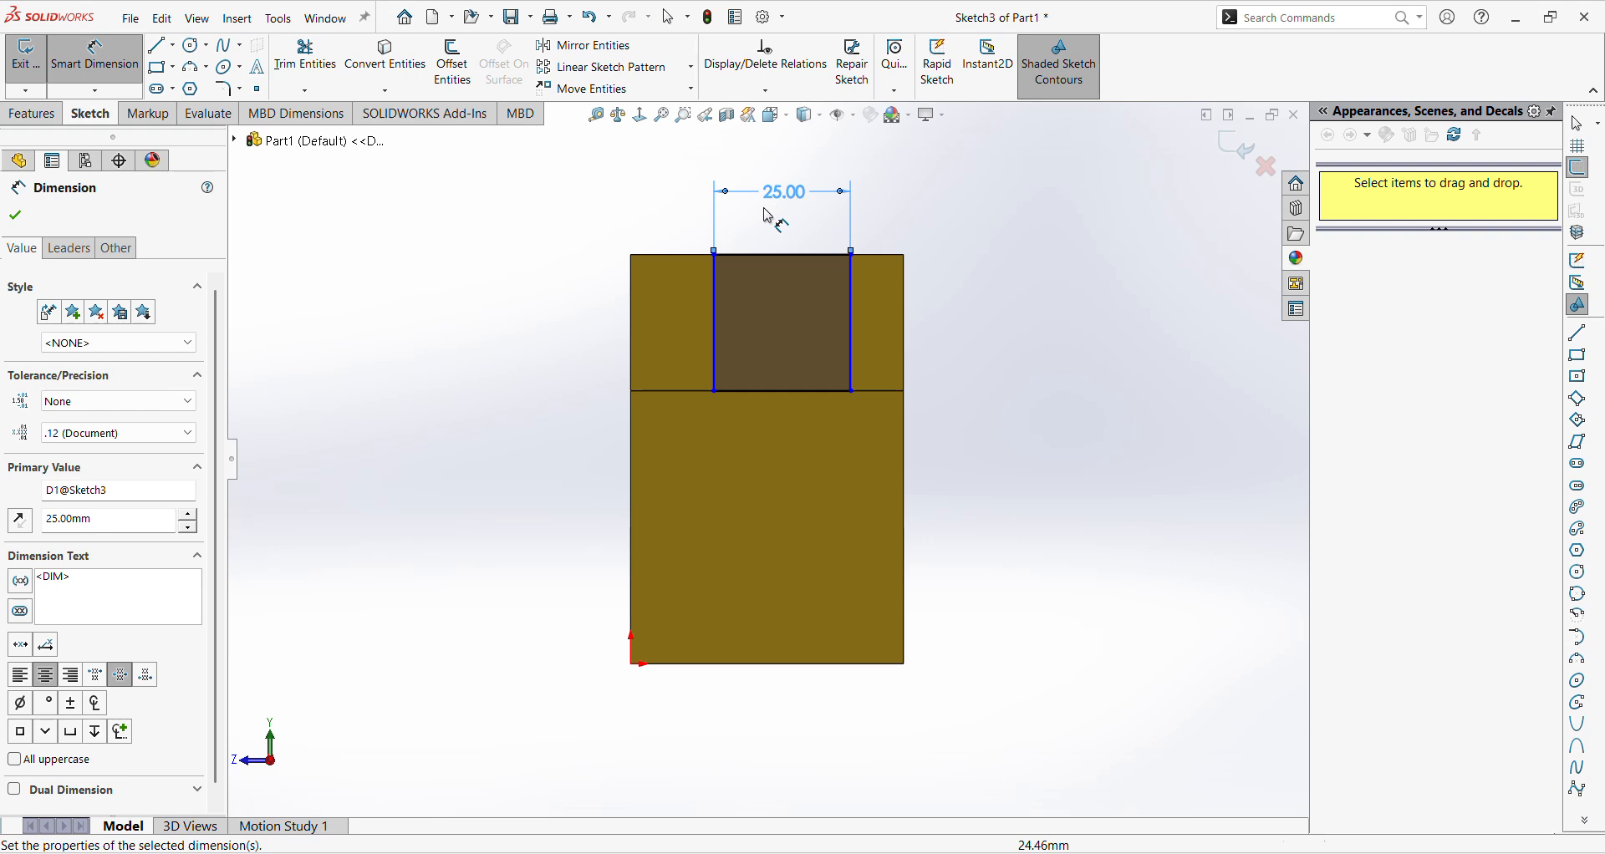
Dimension the rectangle's nearer side 12.5 mm from the battlement's front edge and finish dimensioning
{"action": "left_click", "coordinate": [714, 317]}
{"action": "left_click", "coordinate": [632, 316]}
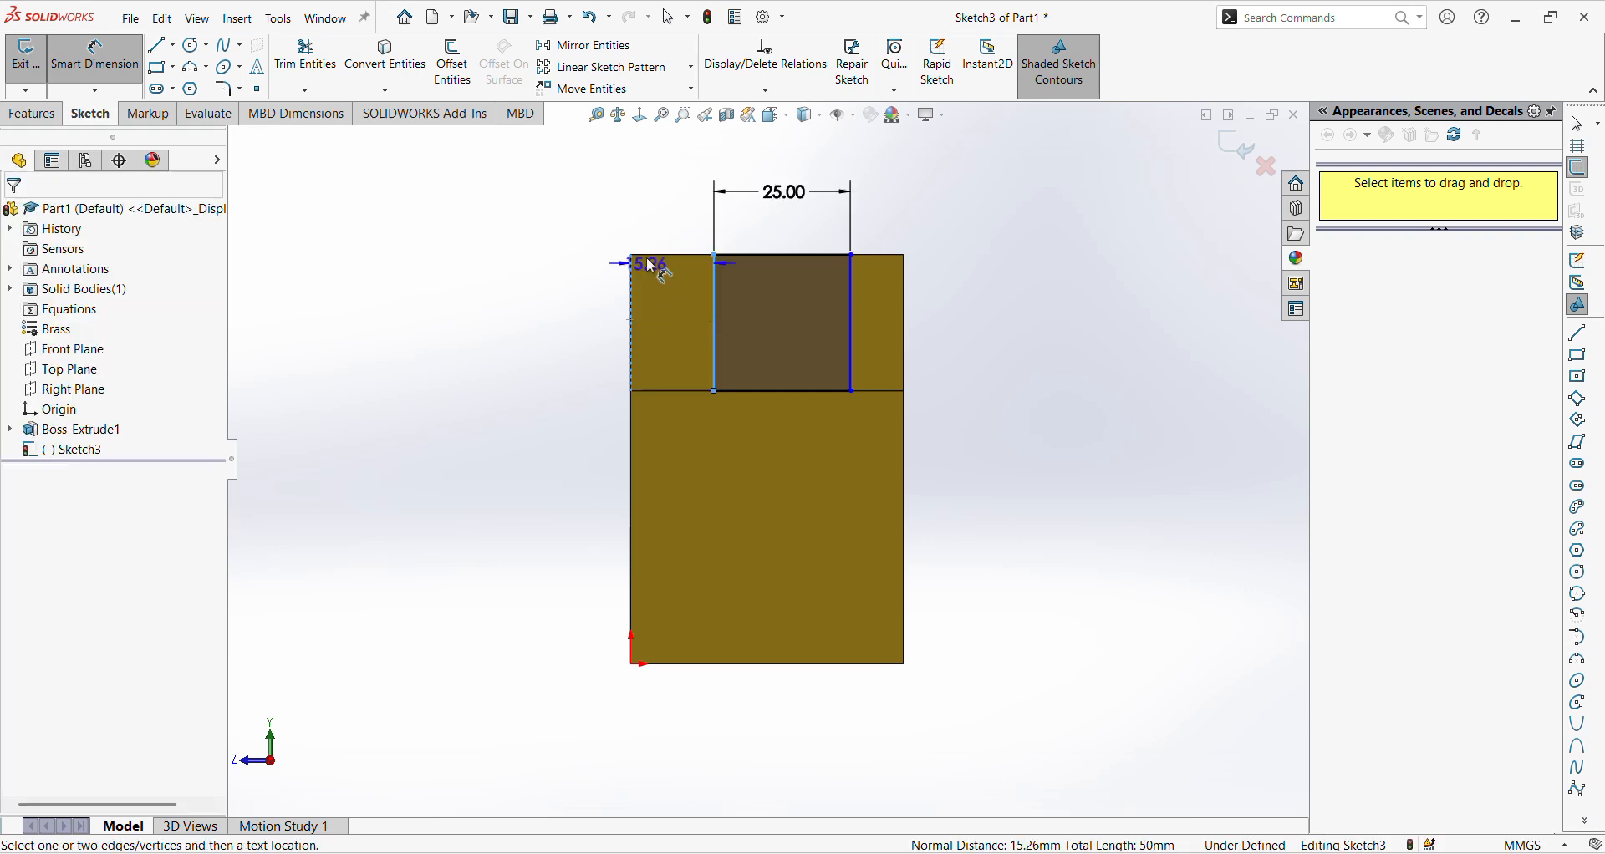
{"action": "left_click", "coordinate": [654, 186]}
{"action": "type", "text": "12.5"}
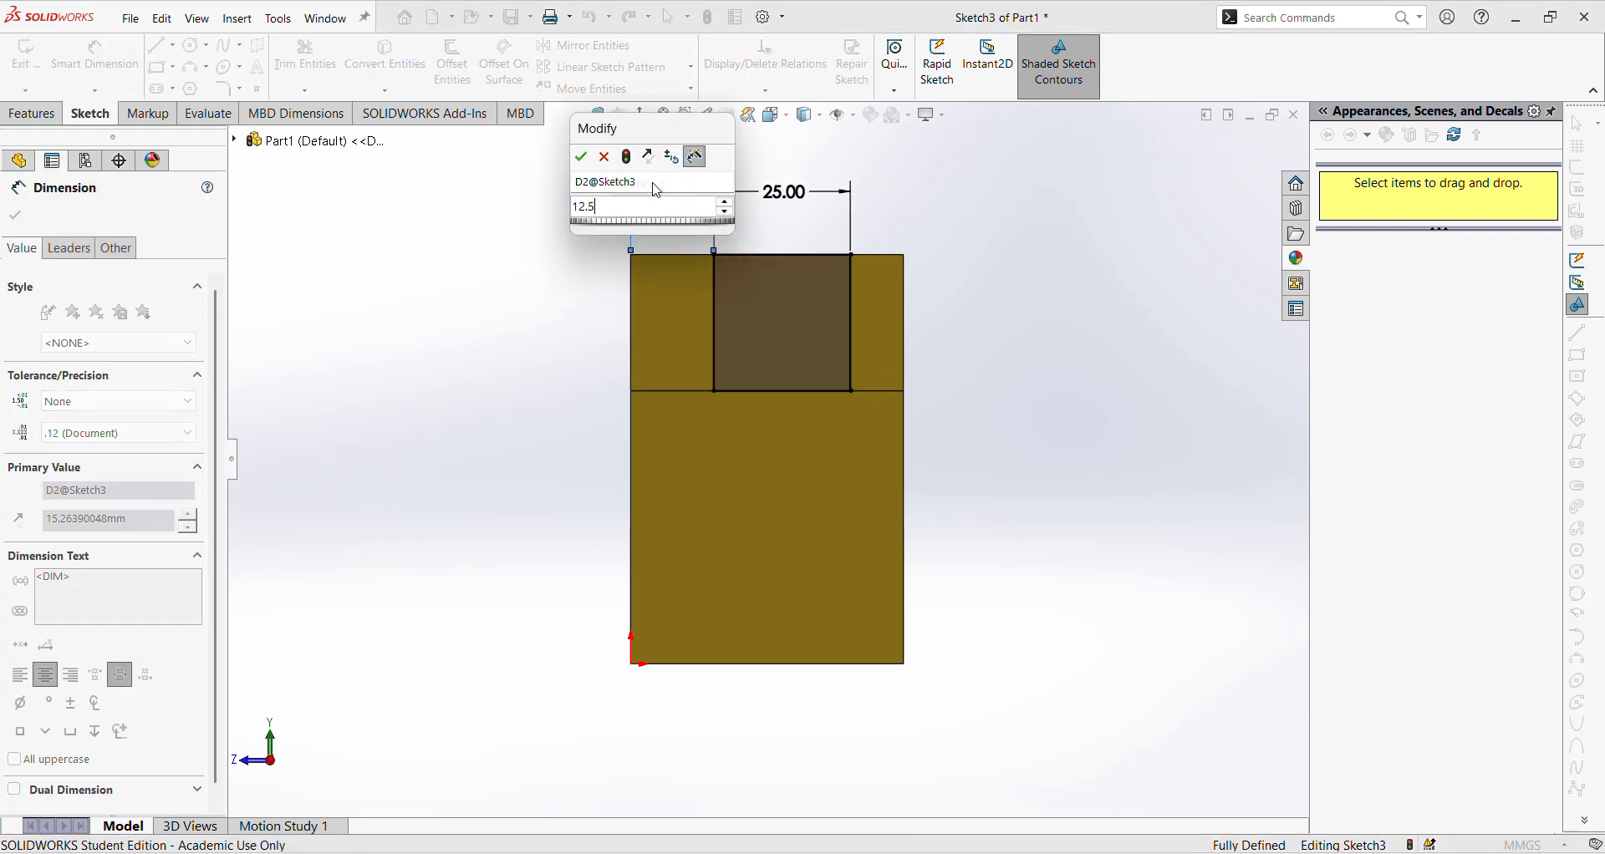
{"action": "key", "text": "Return"}
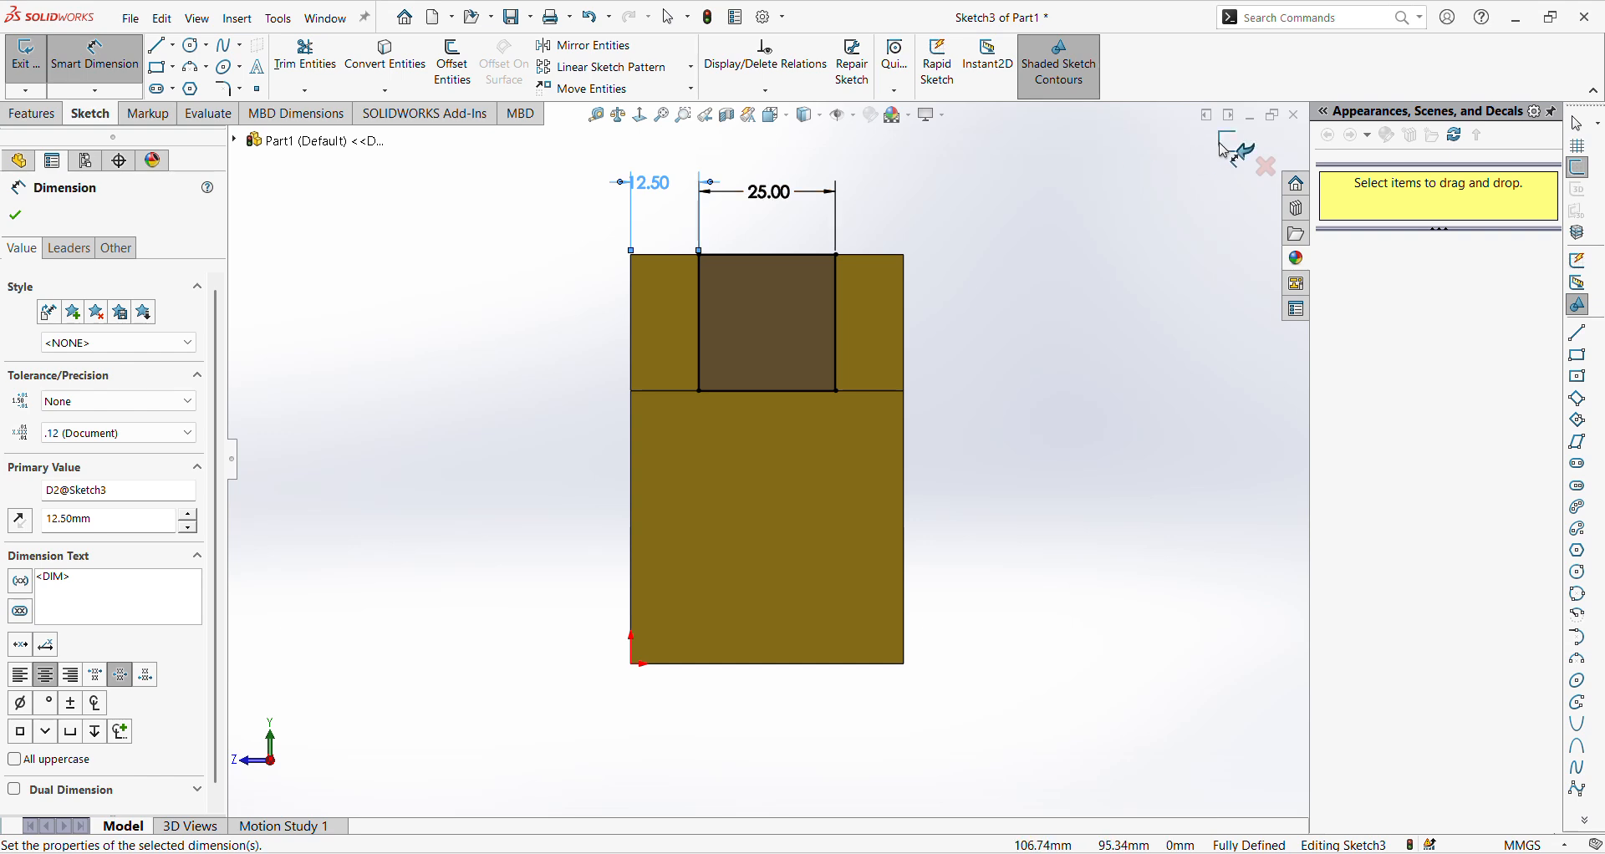
{"action": "left_click", "coordinate": [12, 217]}
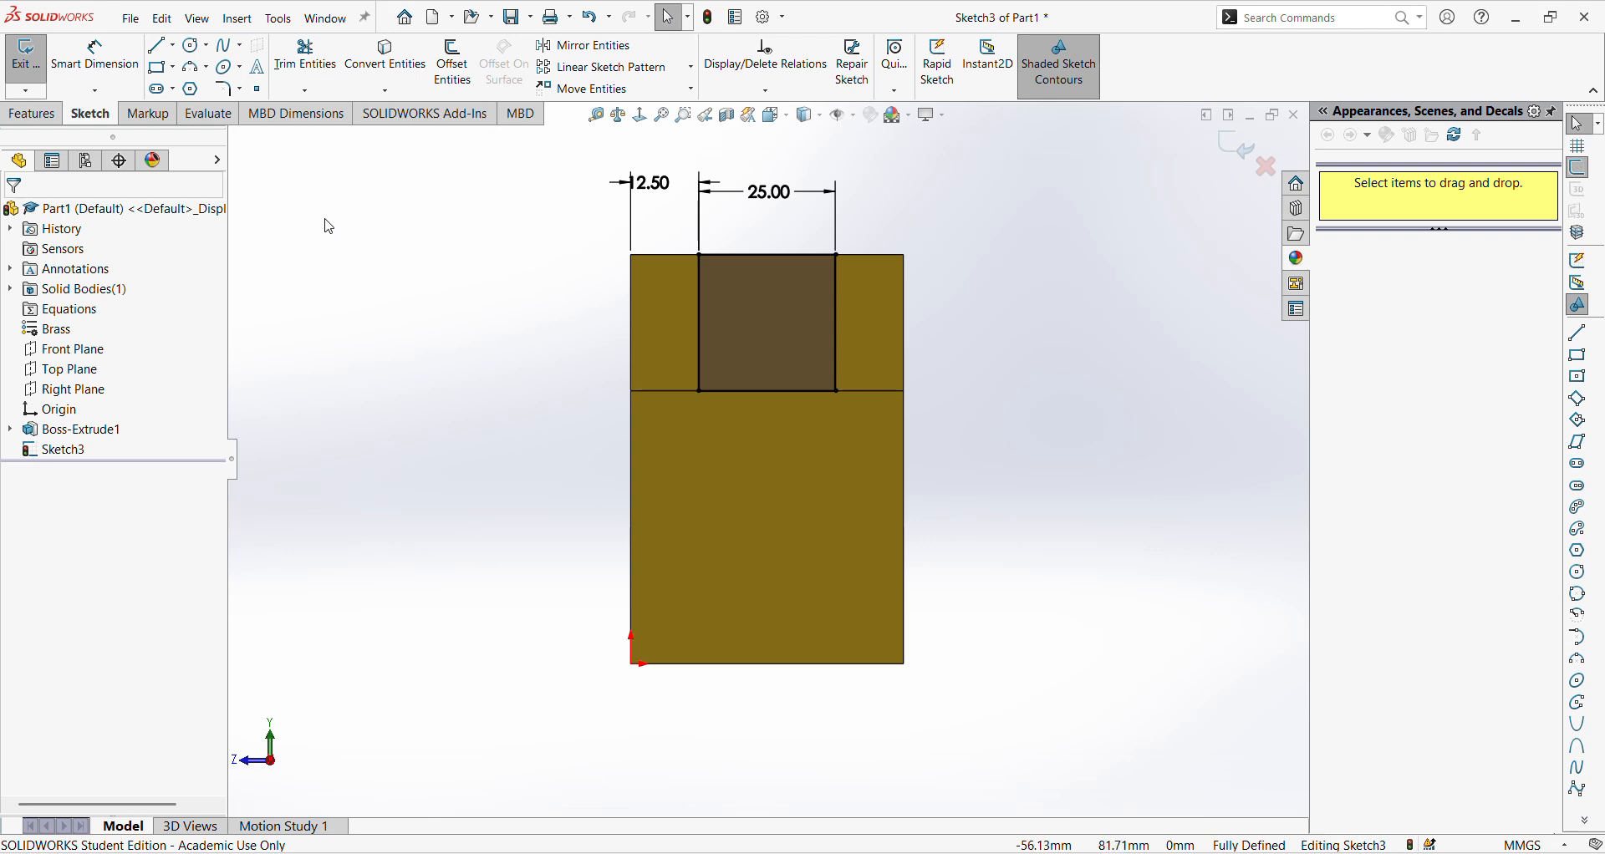
Check the battlement gap in the drawing's side view, and return to the part sketch
{"action": "mouse_move", "coordinate": [491, 851]}
{"action": "mouse_move", "coordinate": [535, 813]}
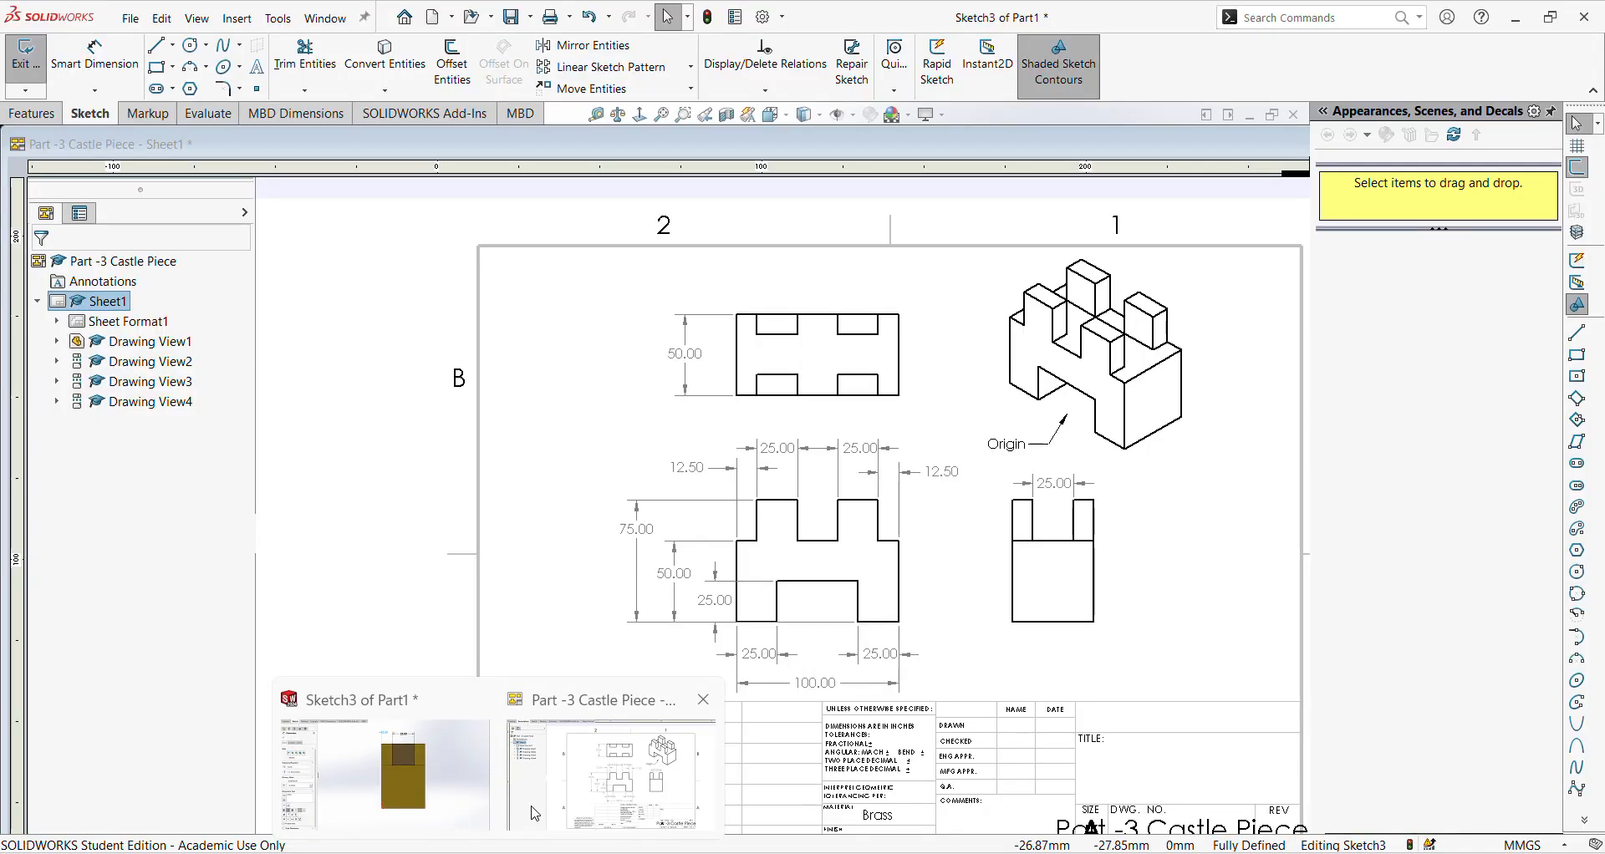
{"action": "left_click", "coordinate": [535, 813]}
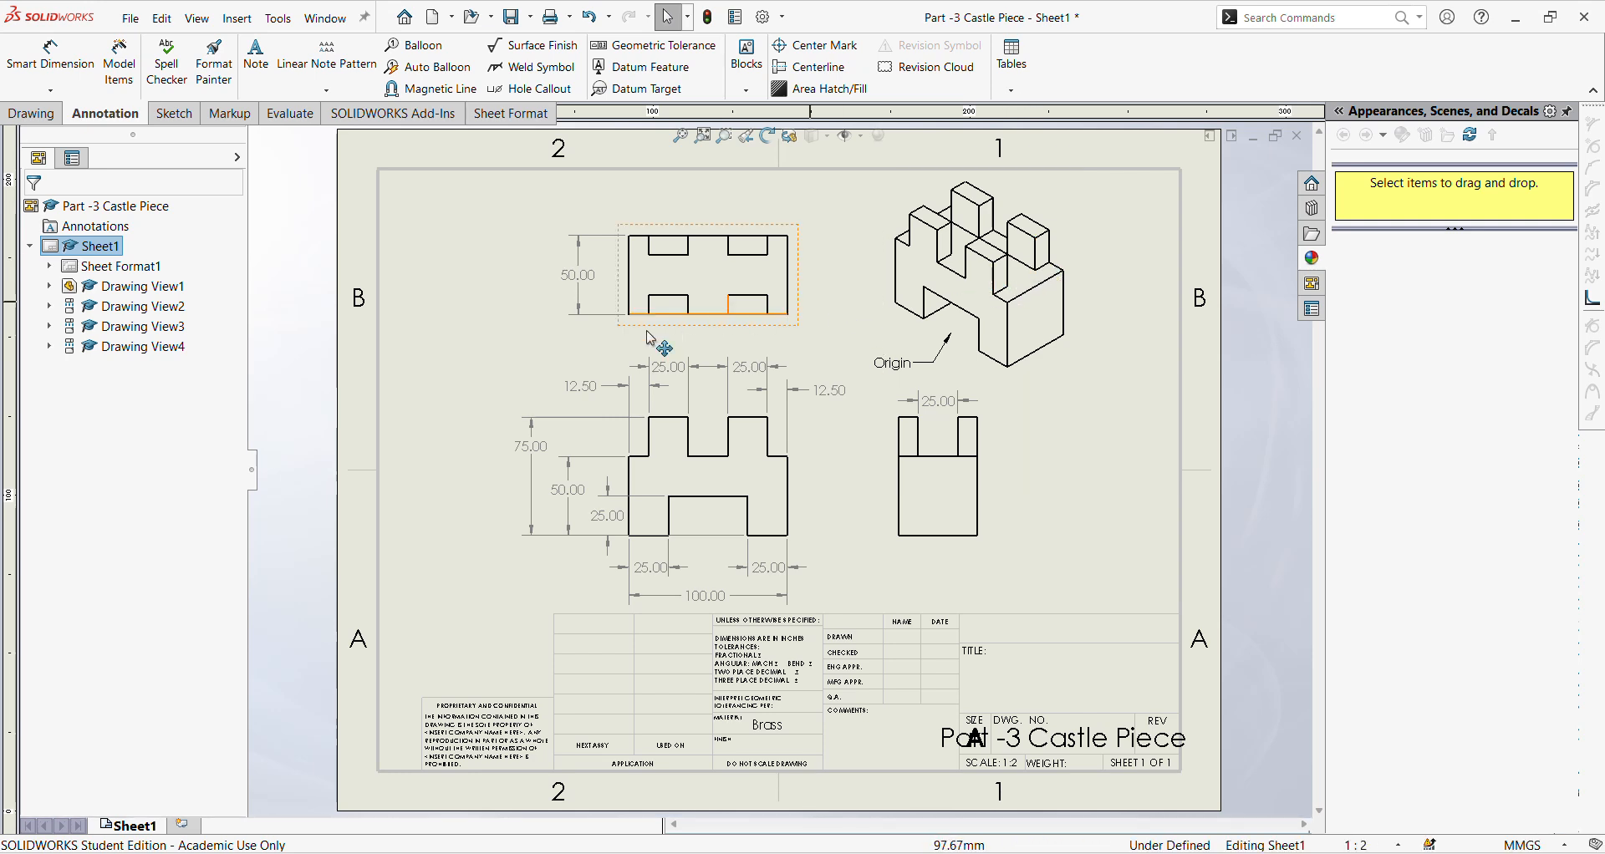
{"action": "left_click", "coordinate": [454, 804]}
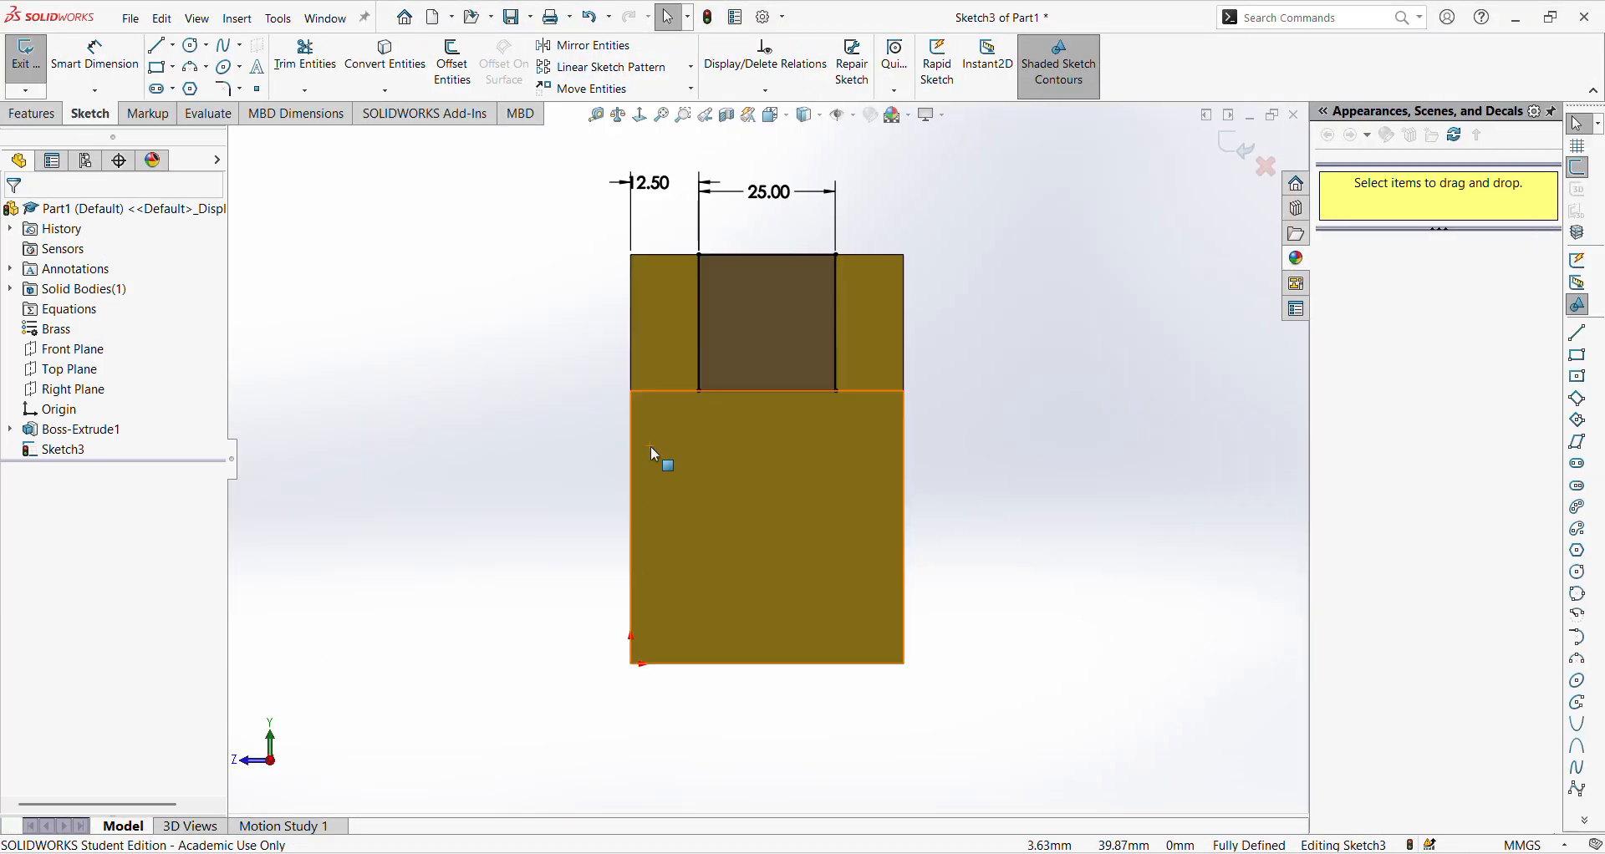
Try to extrude the side-face rectangle as a boss up to the opposite battlement's outer side face, and remove that boss
{"action": "left_click", "coordinate": [31, 113]}
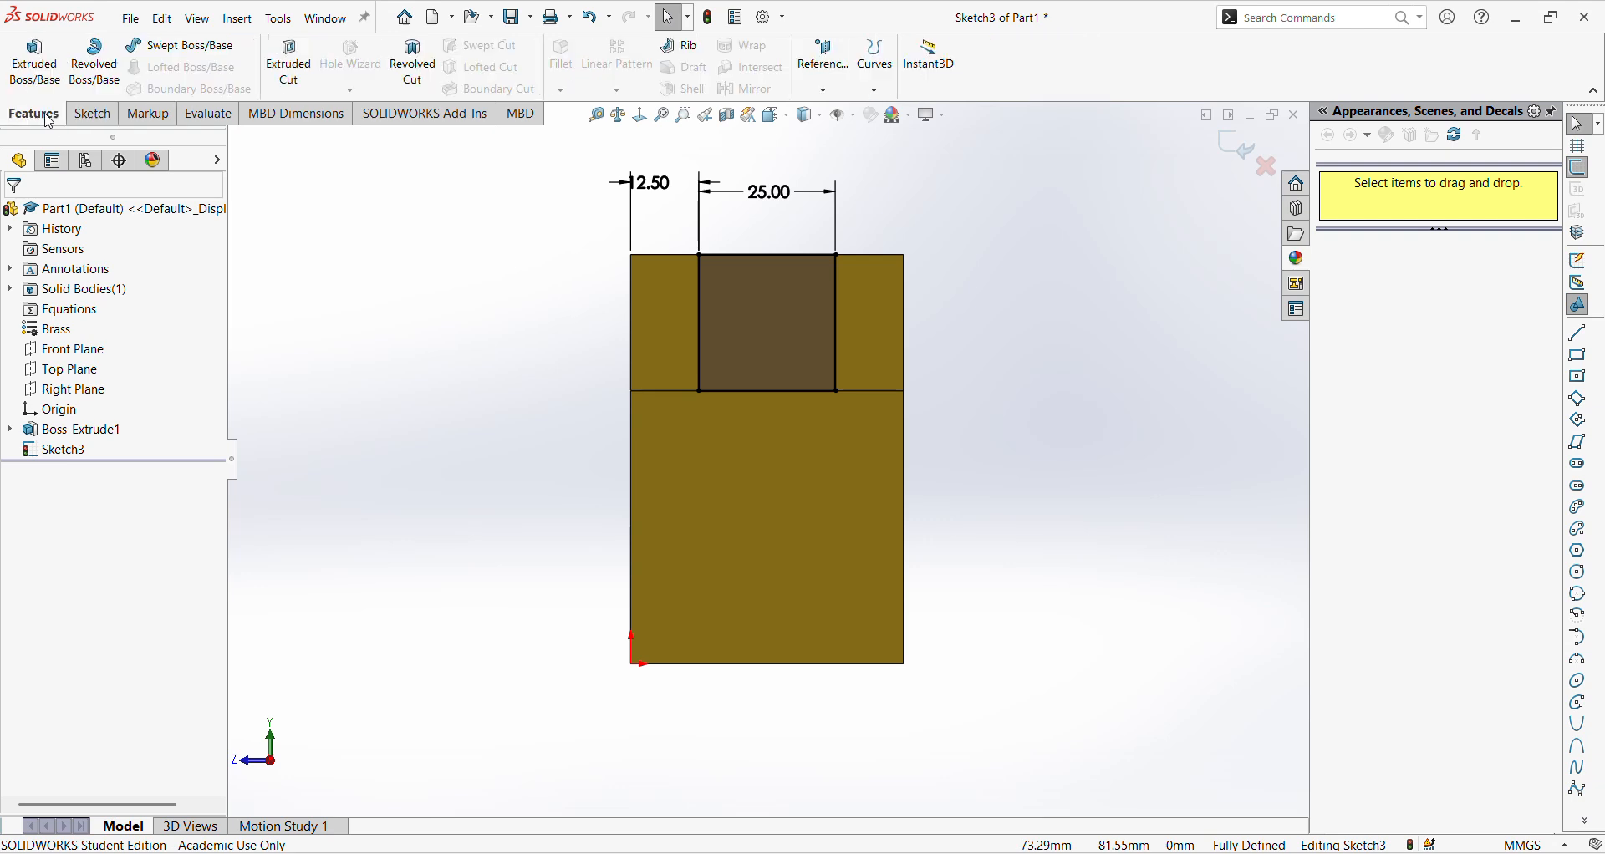
{"action": "left_click", "coordinate": [33, 75]}
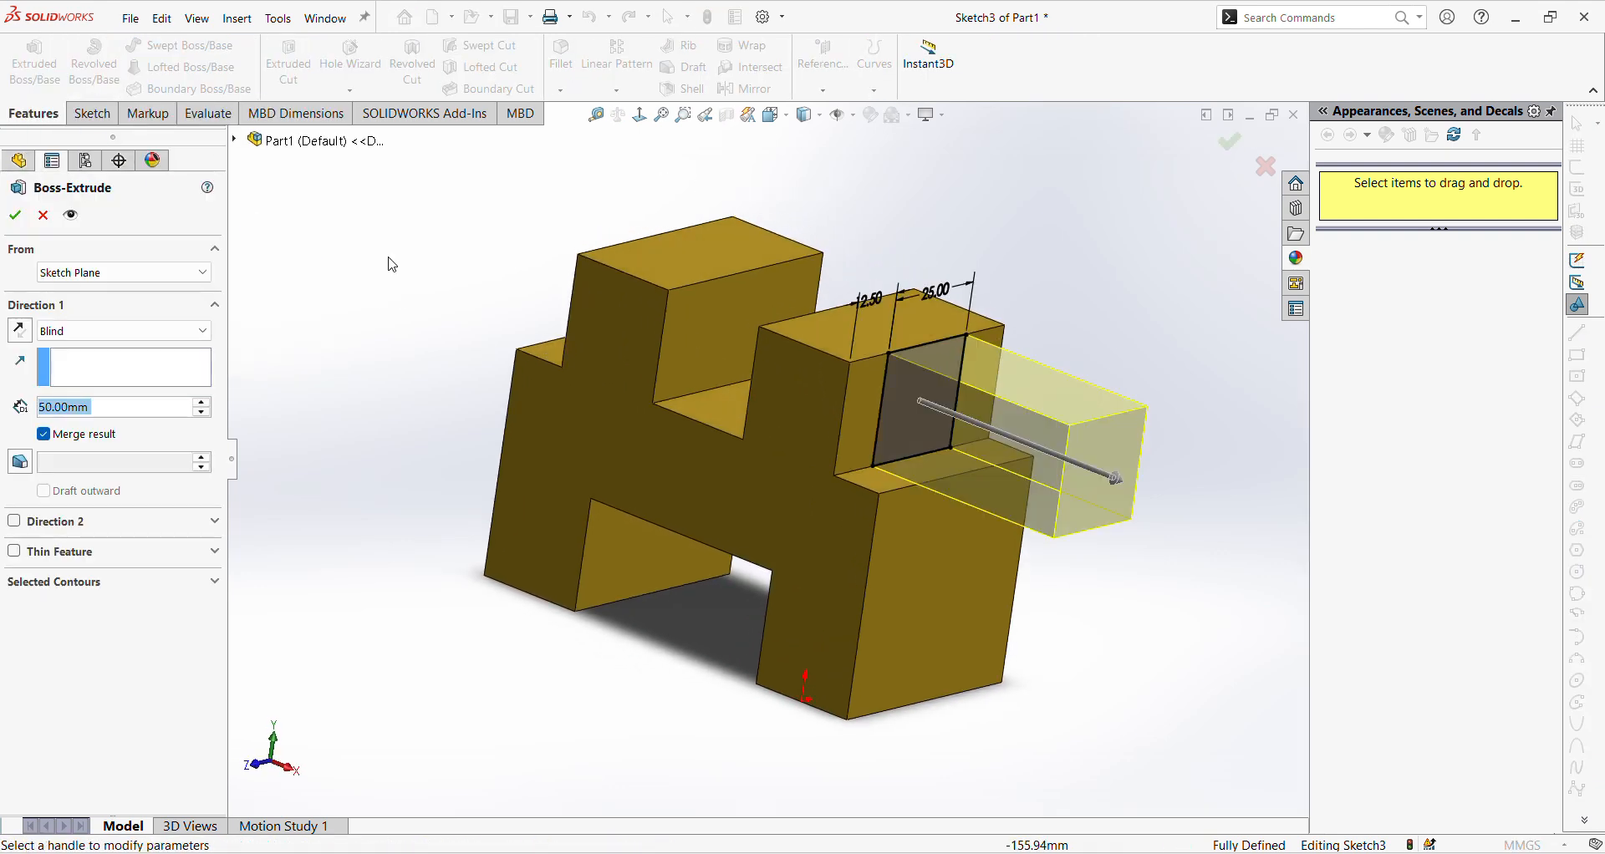
{"action": "left_click", "coordinate": [98, 331]}
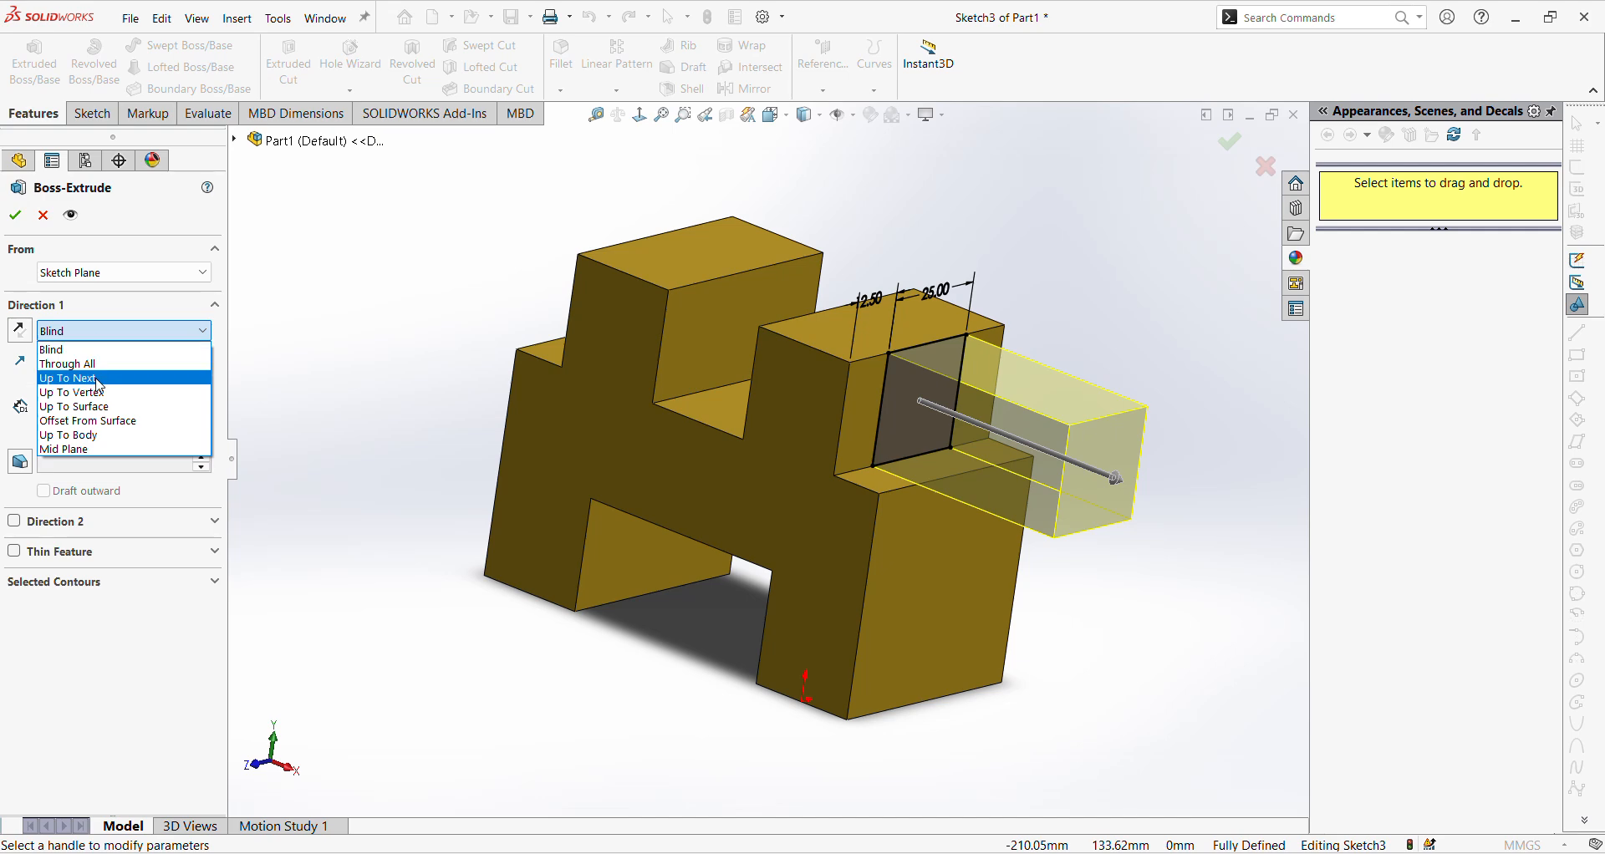
{"action": "left_click", "coordinate": [73, 406]}
{"action": "middle_click_drag", "start_coordinate": [652, 468], "coordinate": [719, 350]}
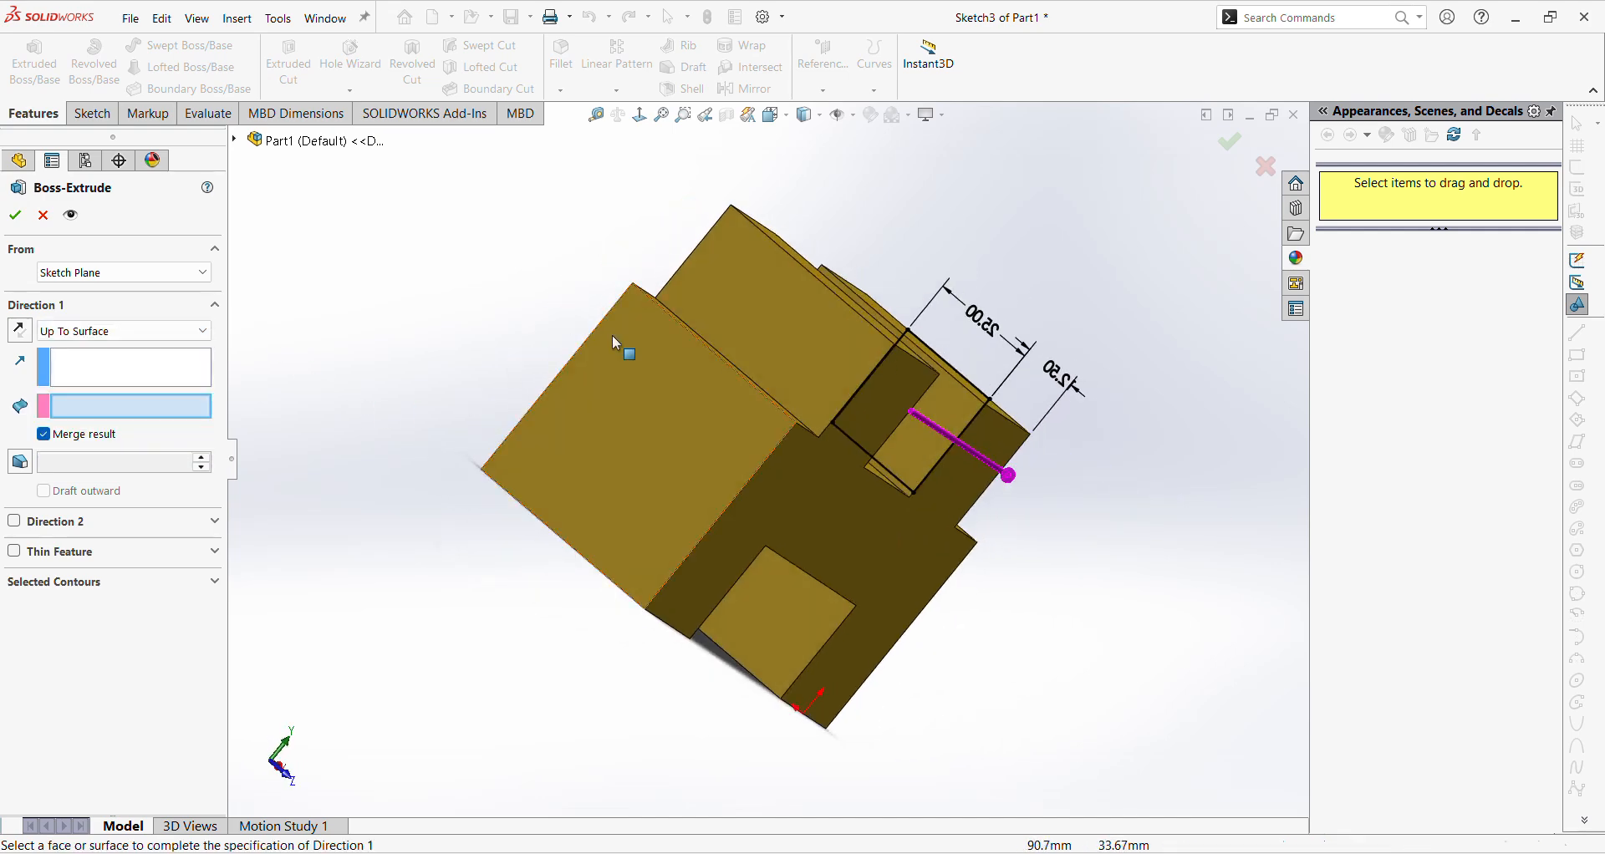
{"action": "left_click", "coordinate": [718, 350]}
{"action": "left_click", "coordinate": [775, 317]}
{"action": "middle_click_drag", "start_coordinate": [508, 362], "coordinate": [278, 140]}
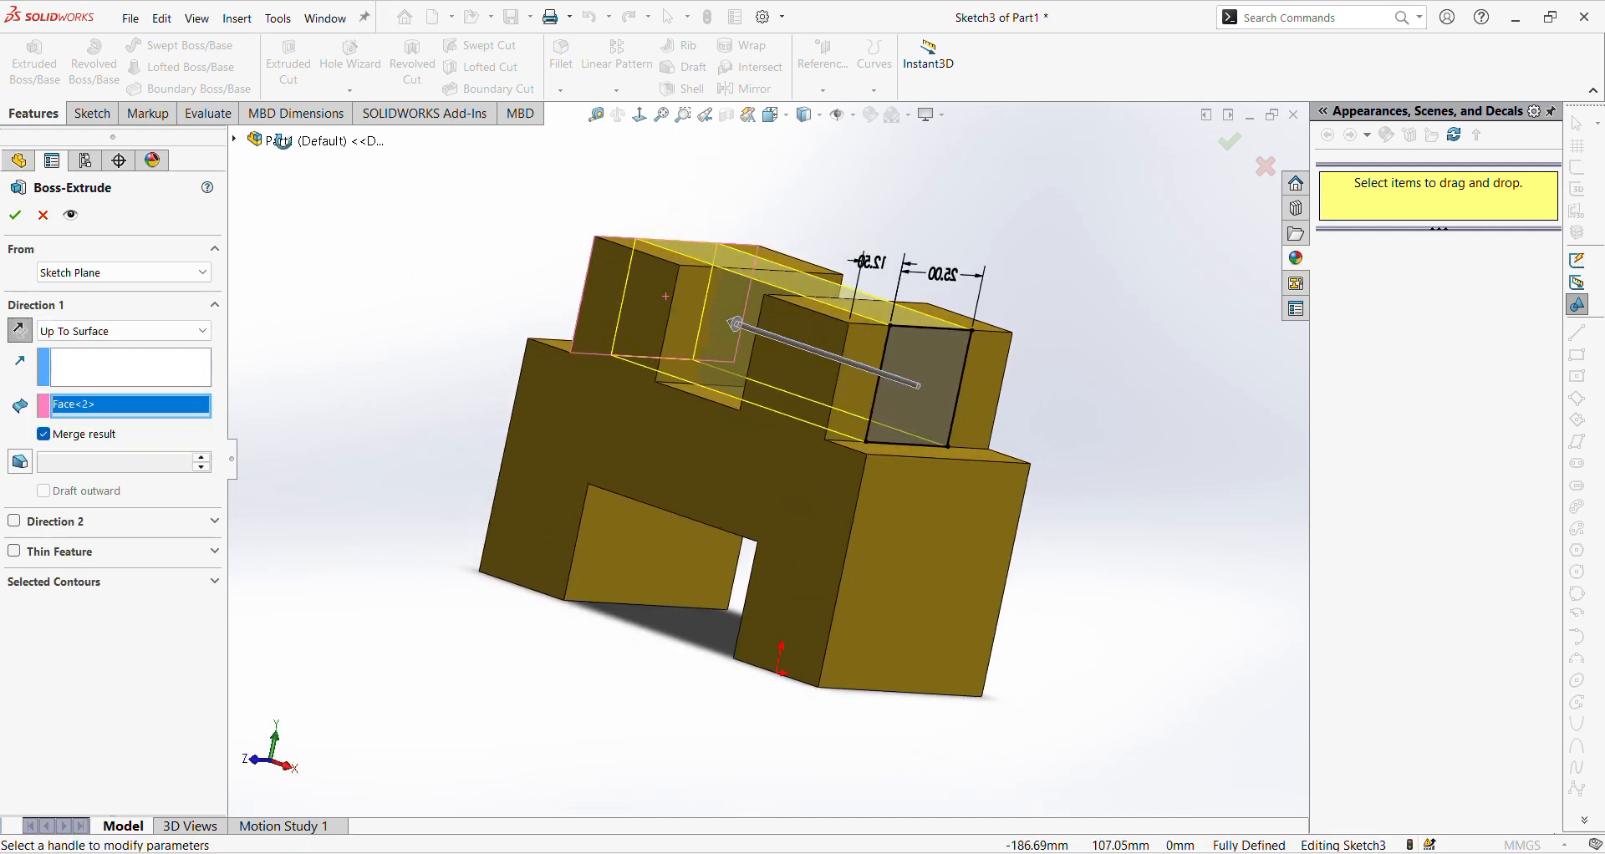
{"action": "left_click", "coordinate": [1232, 143]}
{"action": "middle_click_drag", "start_coordinate": [1179, 394], "coordinate": [1110, 448]}
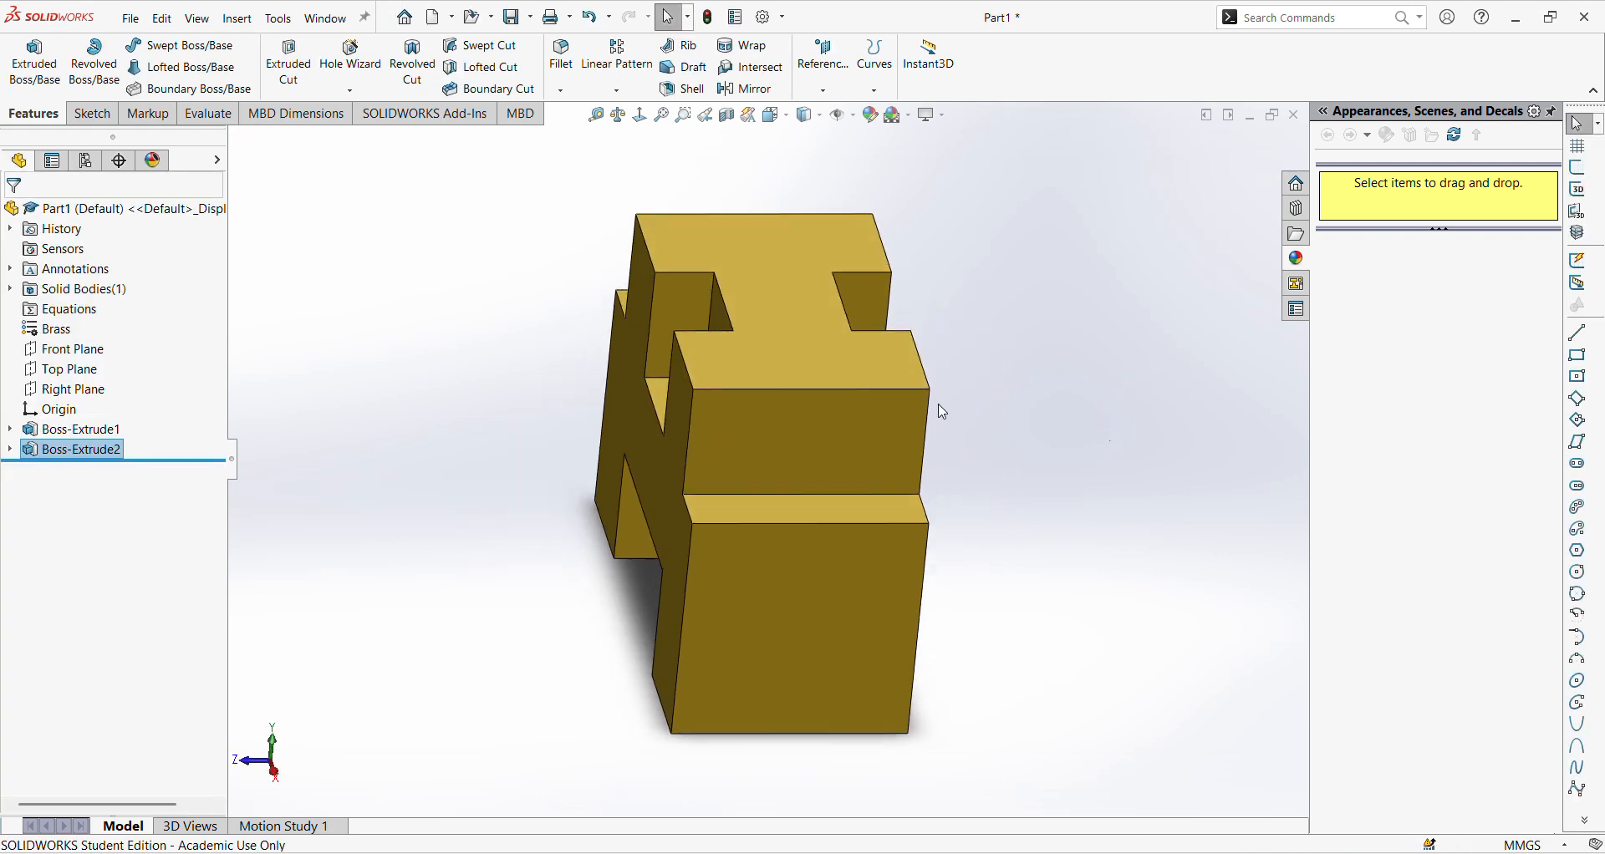
{"action": "left_click", "coordinate": [99, 451]}
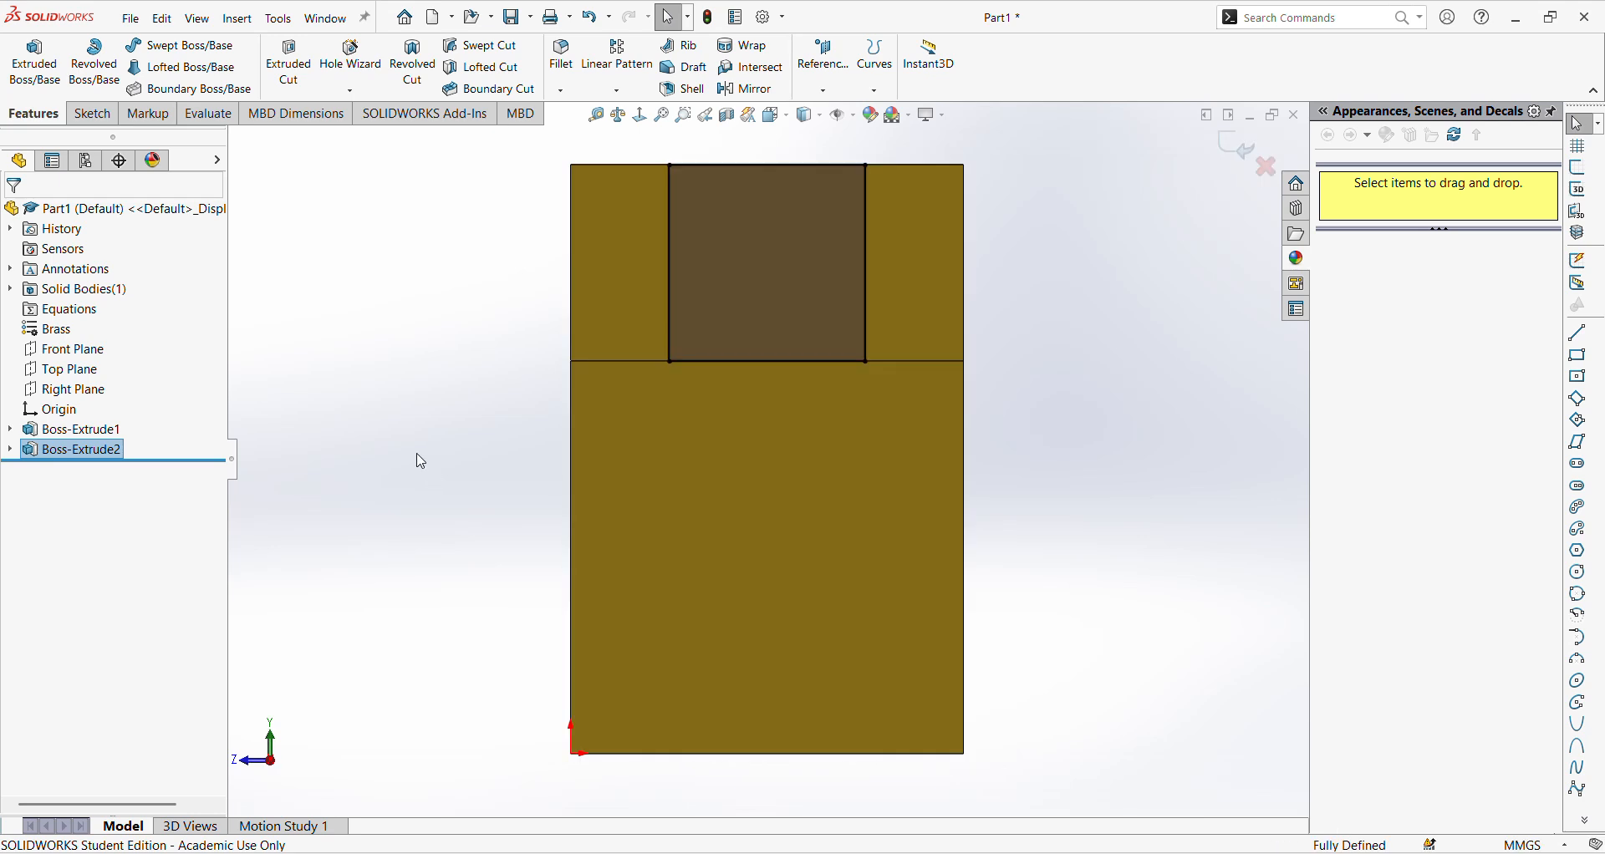
Extrude-cut the side-face rectangle through both battlements up to the far battlement's outer side face
{"action": "left_click", "coordinate": [32, 114]}
{"action": "left_click", "coordinate": [288, 74]}
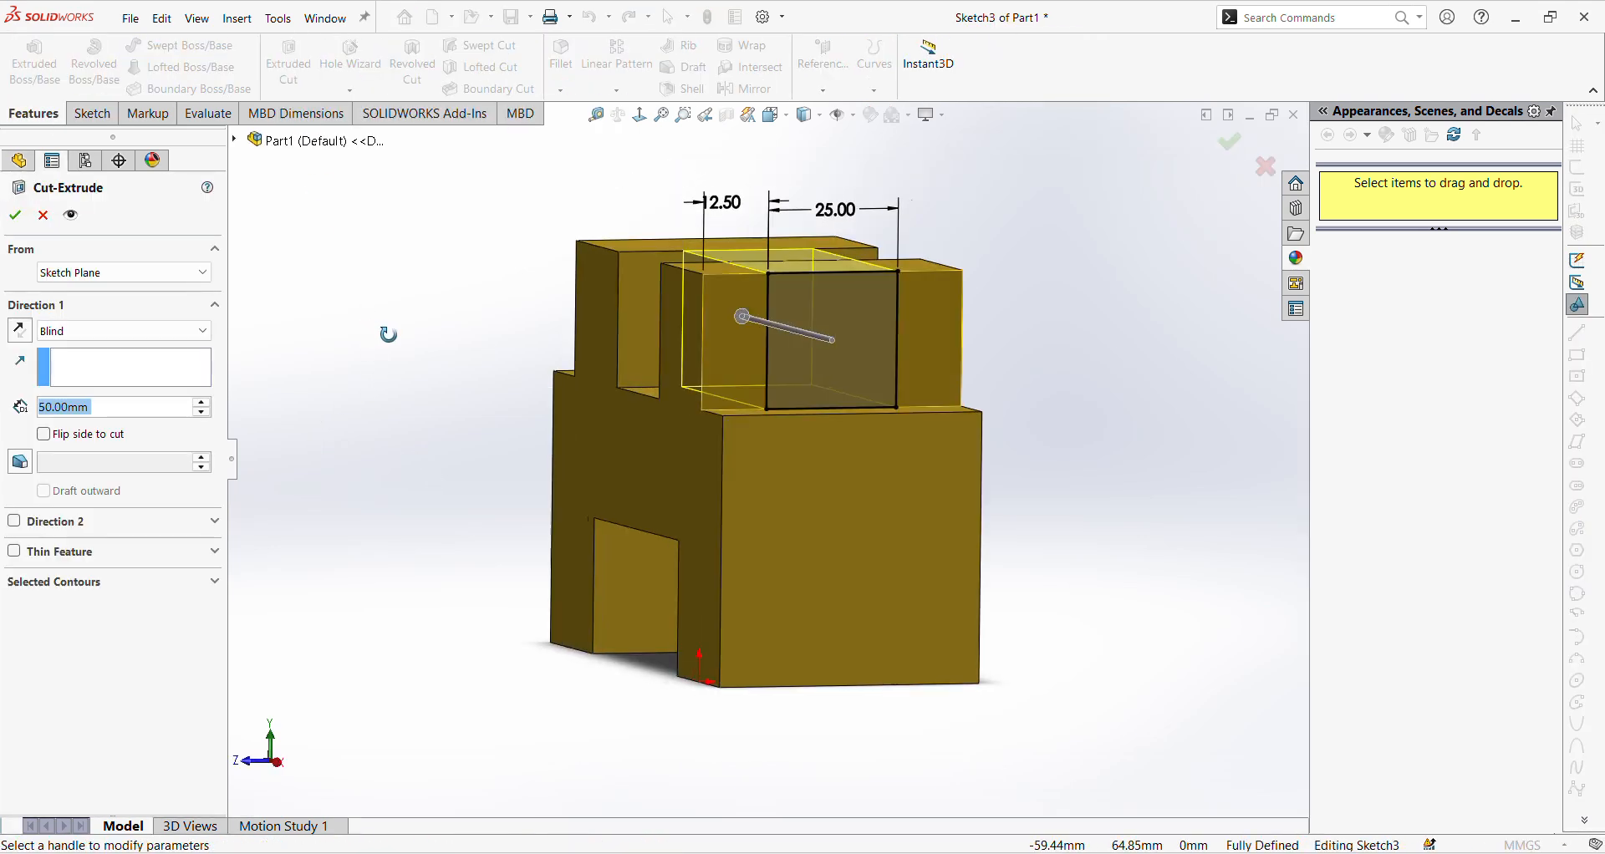
{"action": "left_click", "coordinate": [123, 331]}
{"action": "left_click", "coordinate": [83, 403]}
{"action": "middle_click_drag", "start_coordinate": [294, 310], "coordinate": [355, 316]}
{"action": "left_click", "coordinate": [640, 285]}
{"action": "left_click", "coordinate": [1229, 143]}
{"action": "middle_click_drag", "start_coordinate": [1206, 404], "coordinate": [1003, 321]}
Set the part to isometric and compare its shape with the drawing's isometric view
{"action": "left_click", "coordinate": [783, 115]}
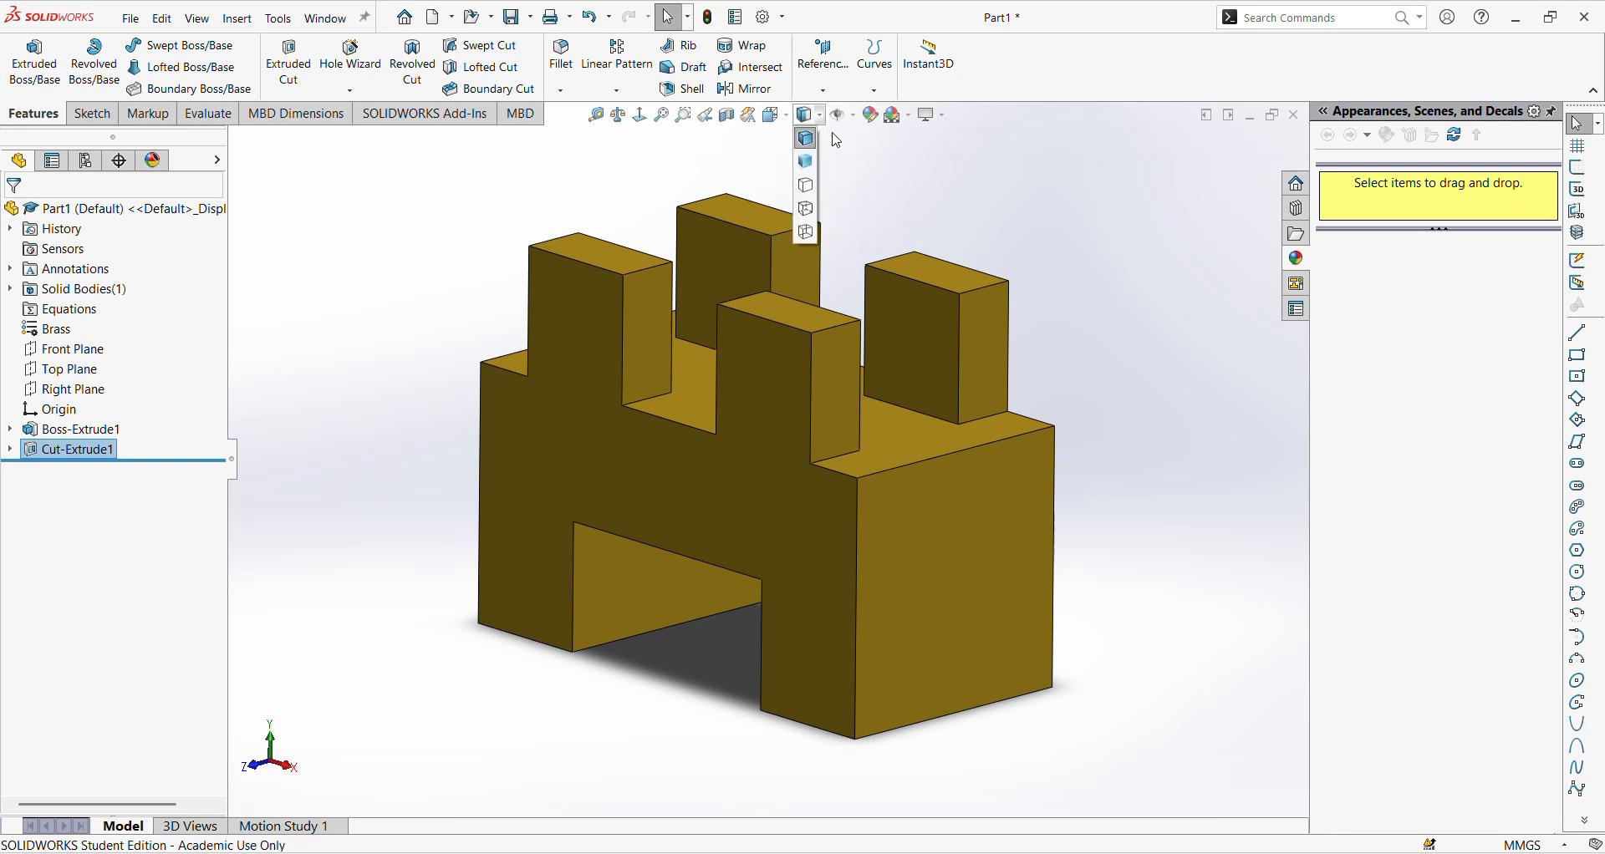
{"action": "left_click", "coordinate": [768, 120]}
{"action": "left_click", "coordinate": [865, 168]}
{"action": "left_click", "coordinate": [984, 251]}
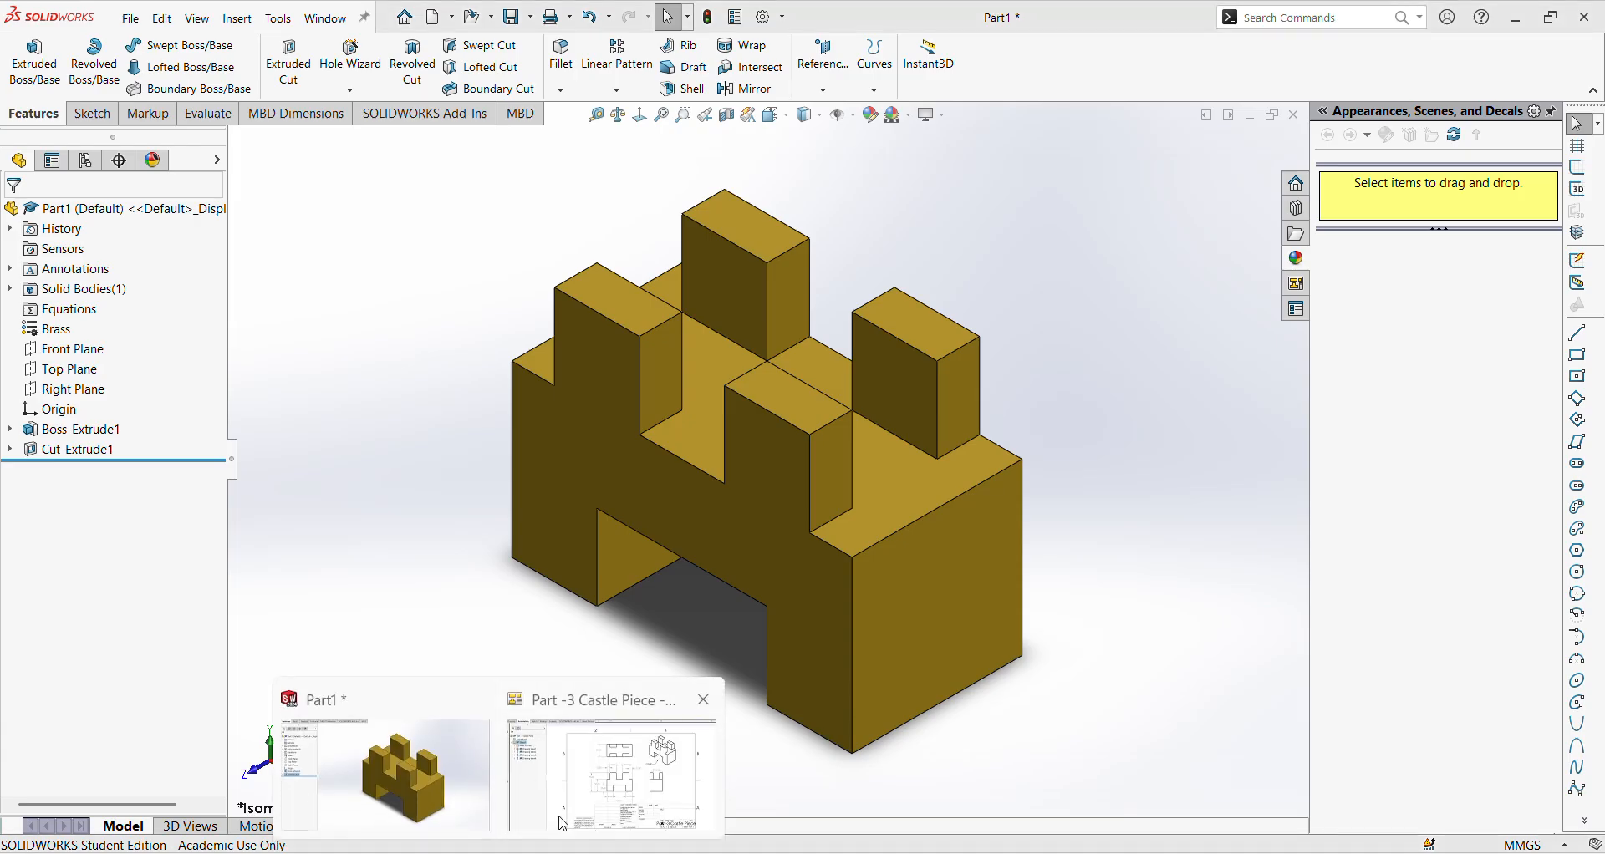
{"action": "left_click", "coordinate": [606, 752]}
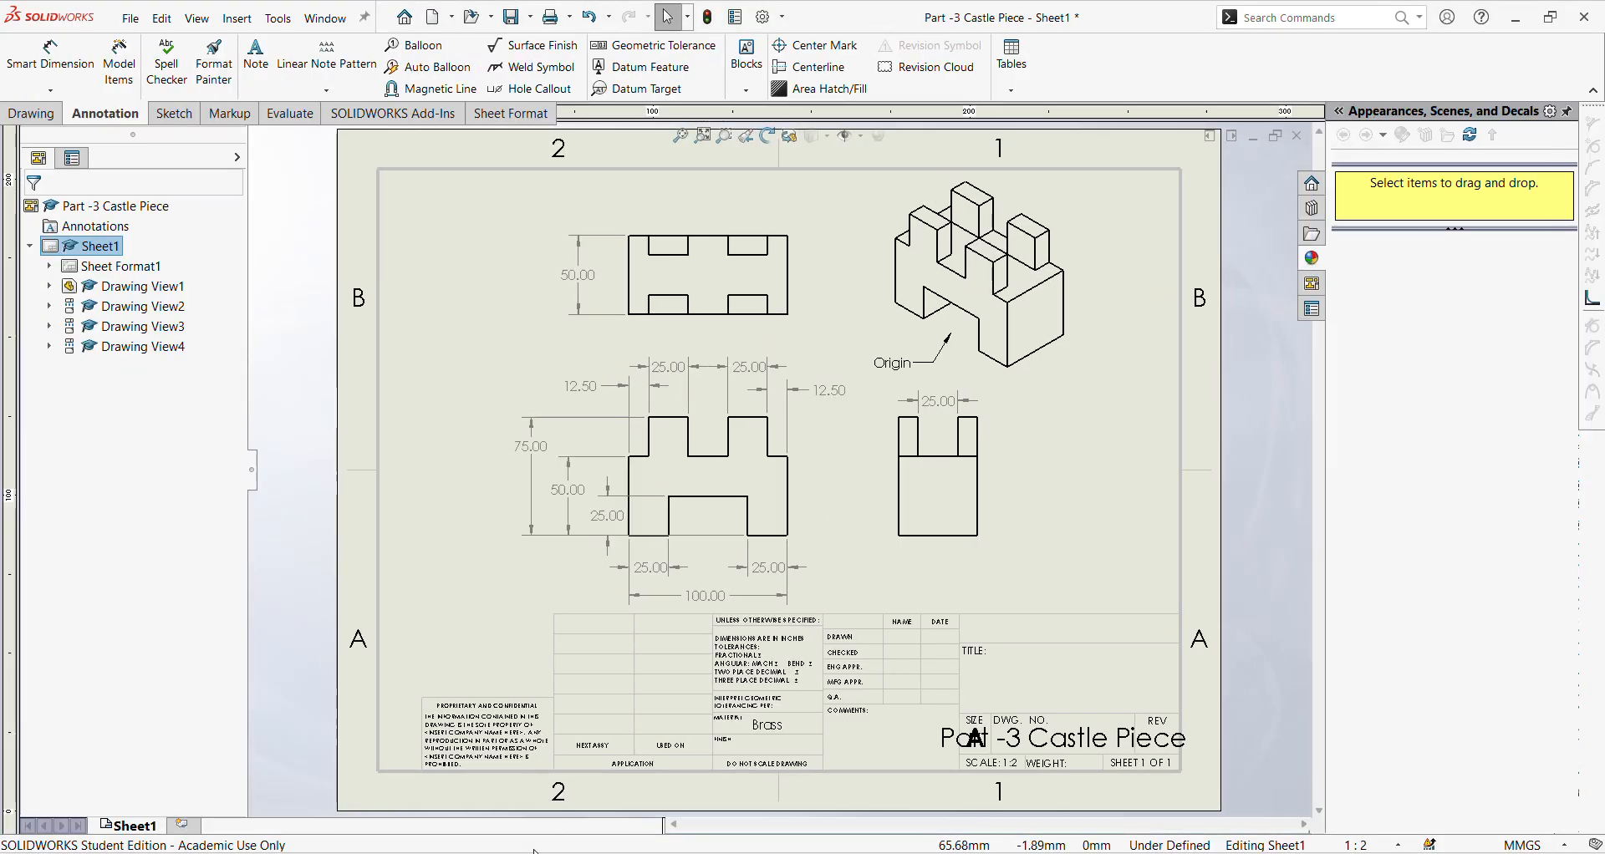
{"action": "left_click", "coordinate": [401, 760]}
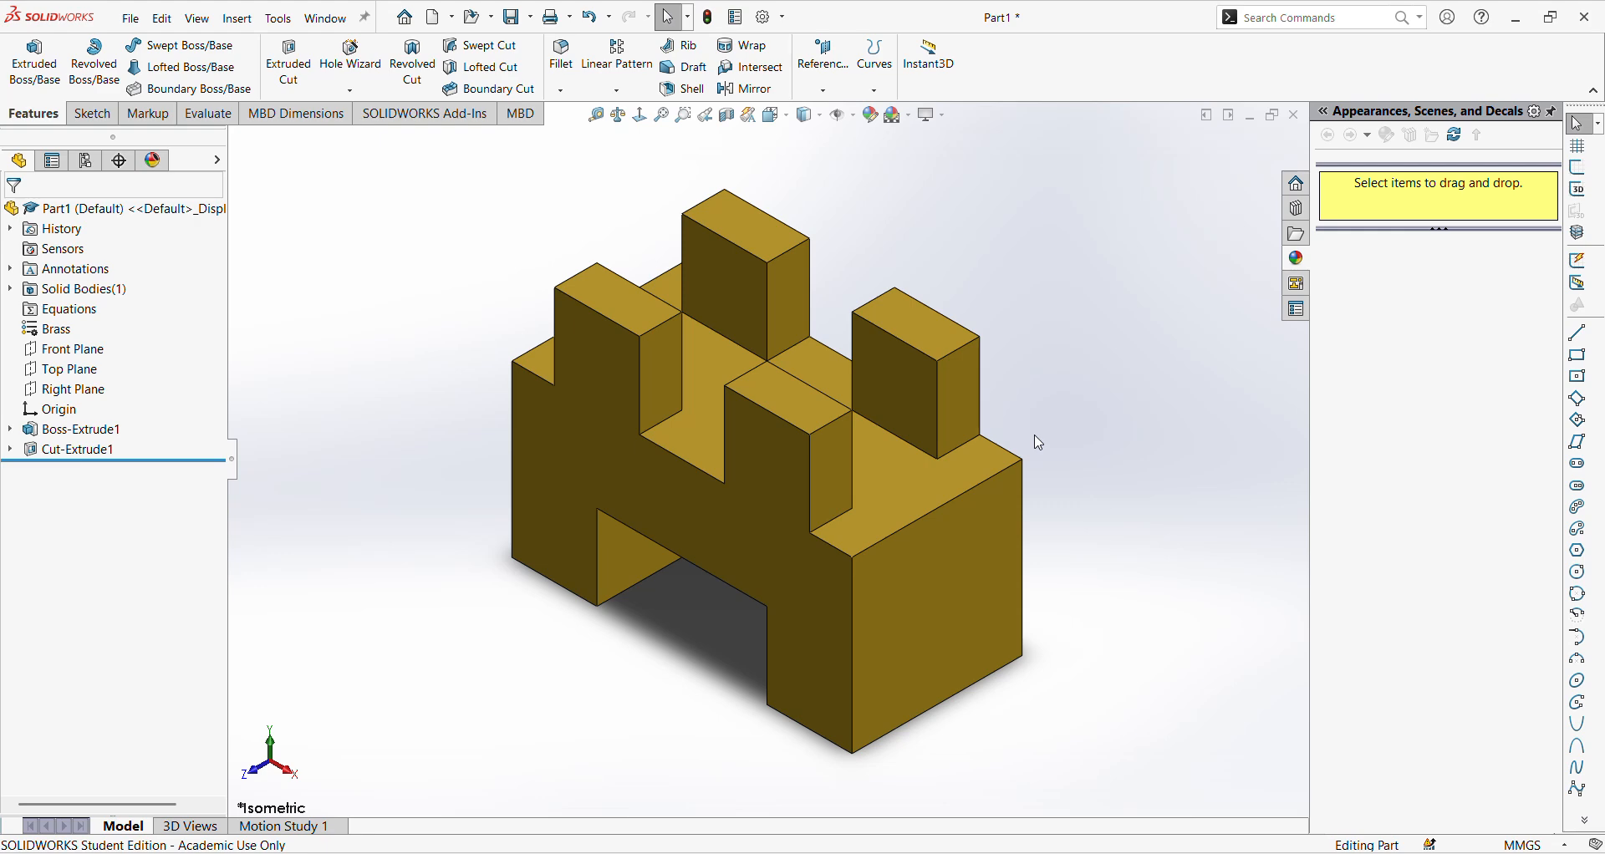
Expand the extruded cut and the base extrusion to examine the sketch under each feature
{"action": "left_click", "coordinate": [10, 450]}
{"action": "left_click", "coordinate": [10, 429]}
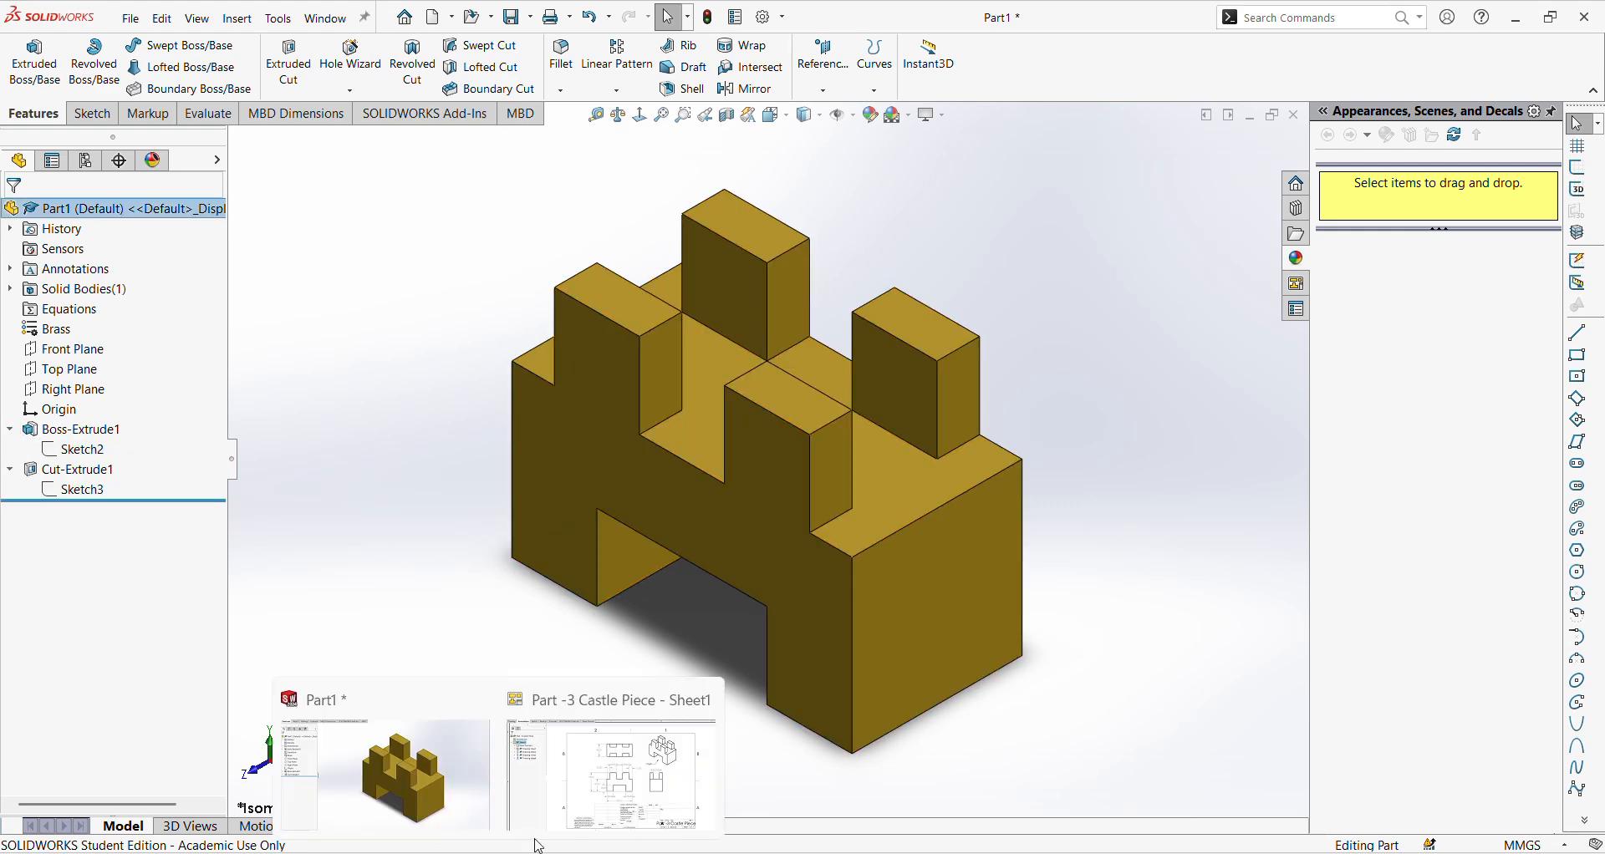
Switch to the castle piece drawing and move the front view's 25 mm opening-height dimension inside the bottom opening
{"action": "left_click", "coordinate": [610, 806]}
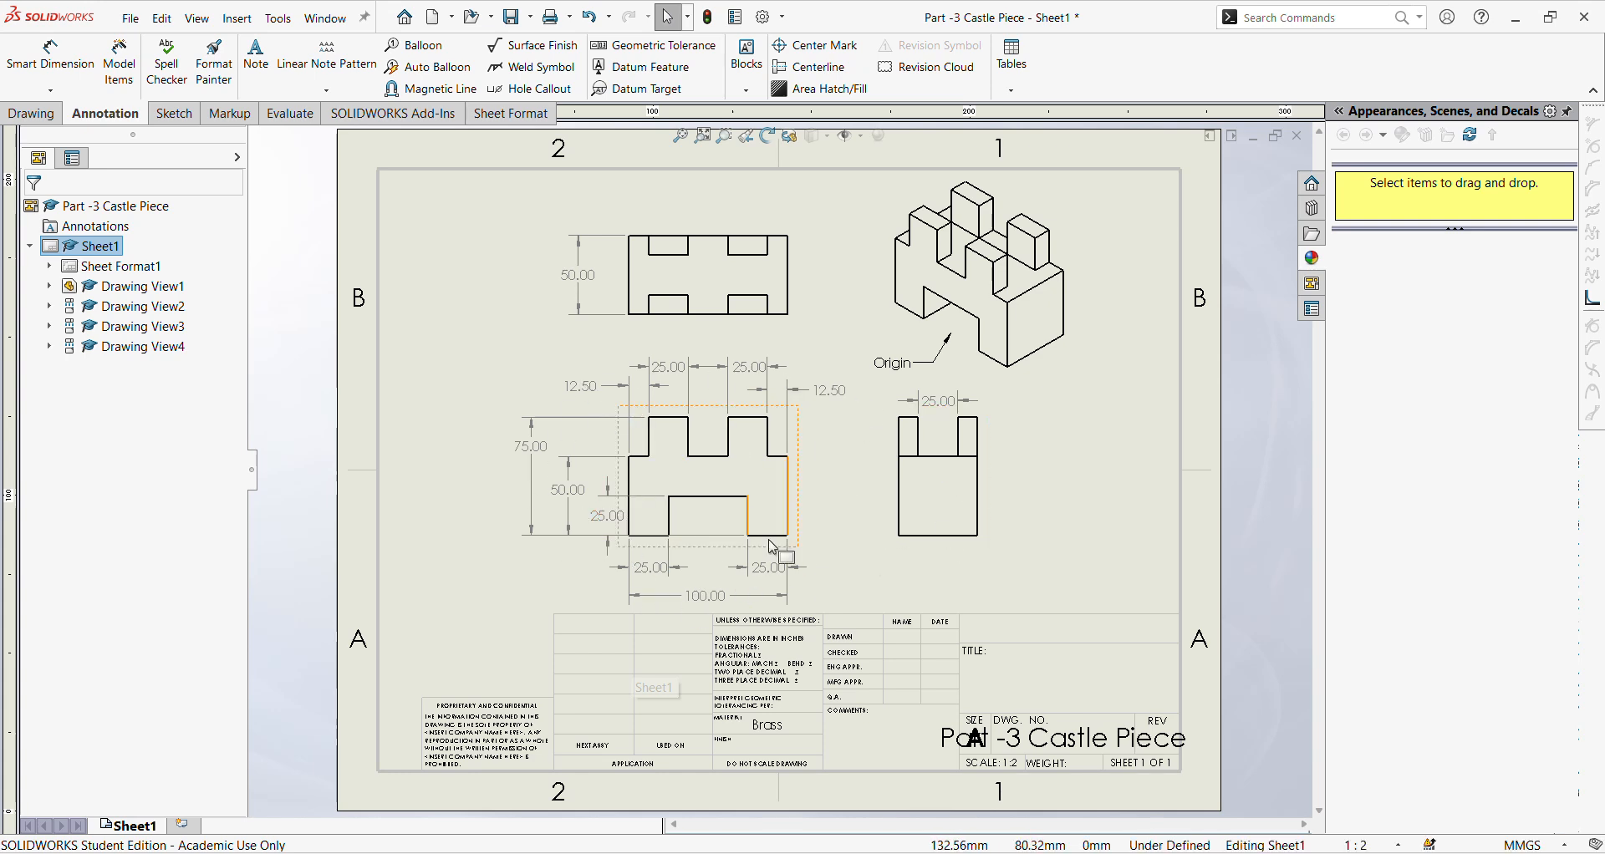
{"action": "left_click_drag", "start_coordinate": [609, 518], "coordinate": [700, 522]}
{"action": "left_click", "coordinate": [717, 525]}
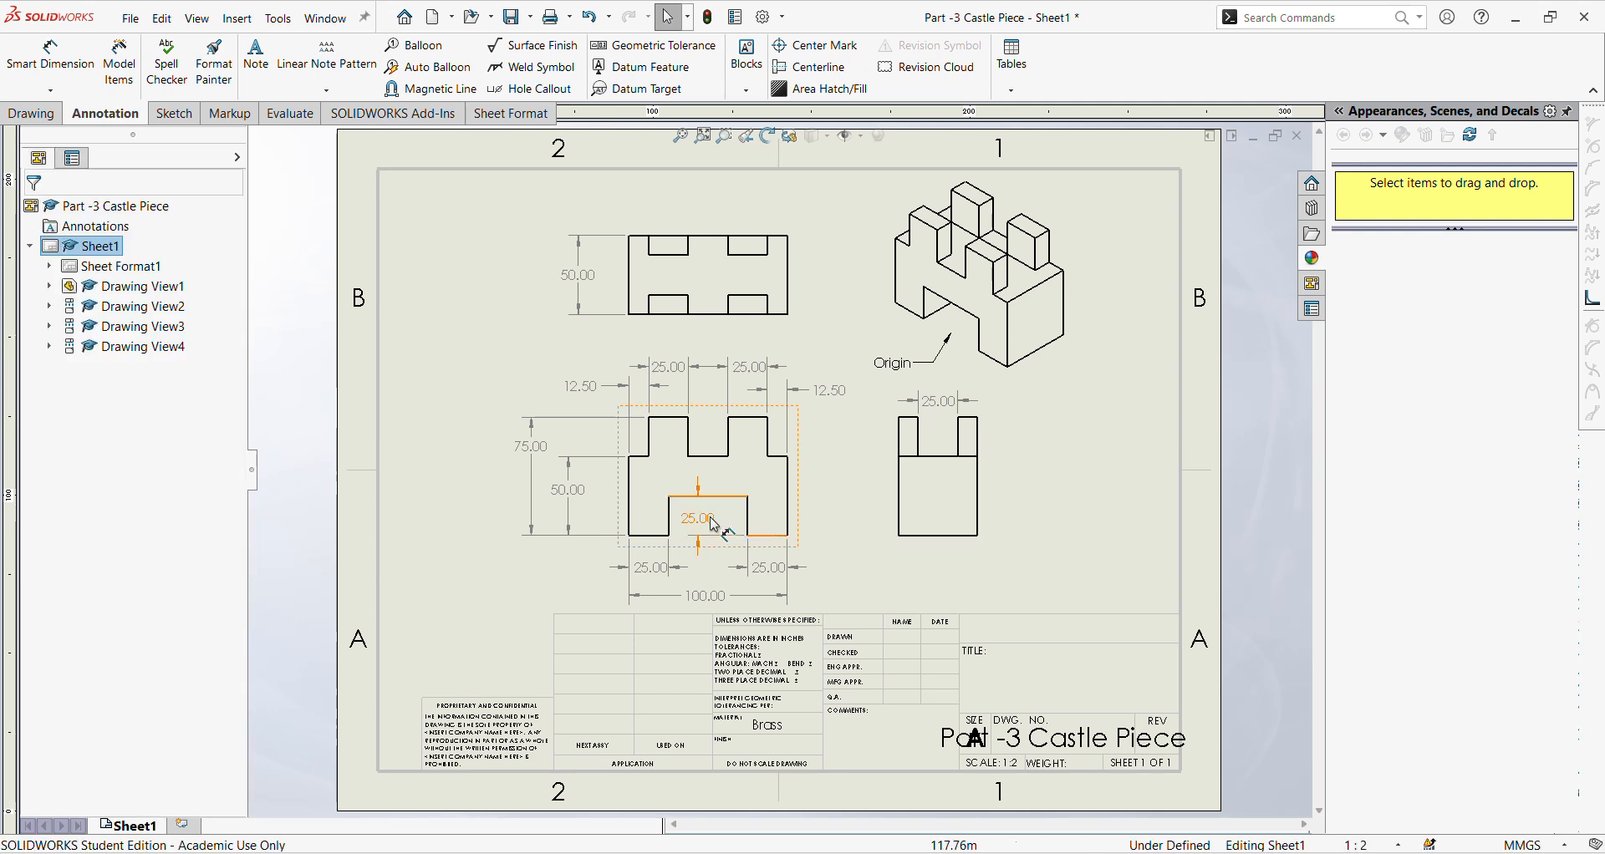
{"action": "left_click", "coordinate": [717, 525]}
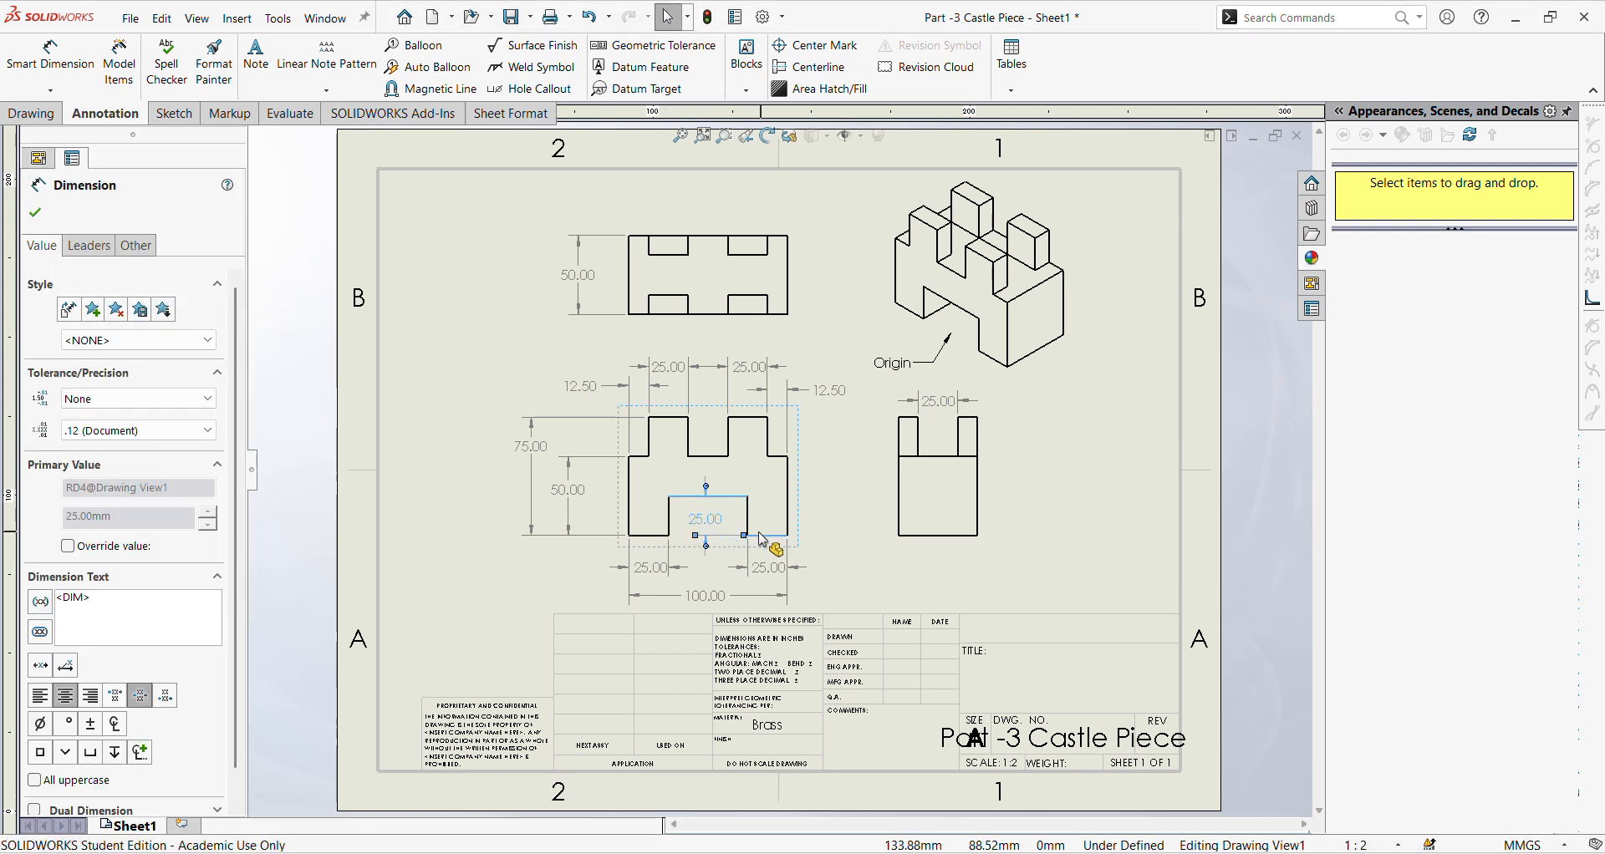